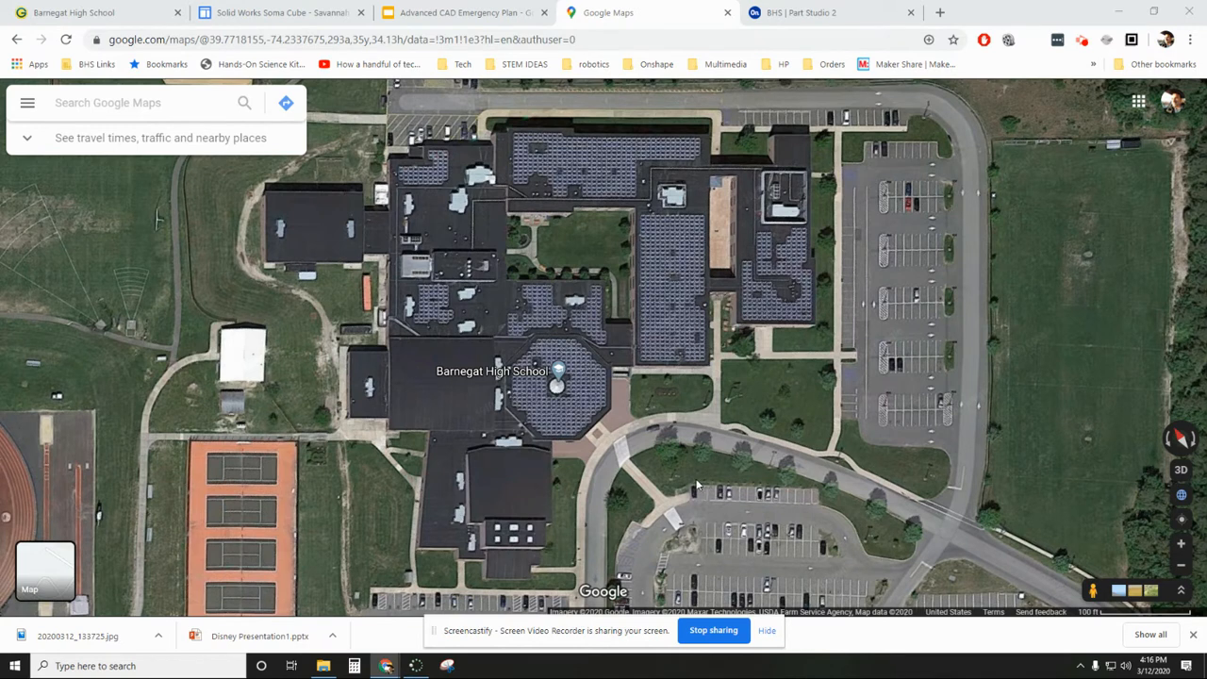
- Check the campus reference images stored in the Emergency Plans folder
click(324, 666)
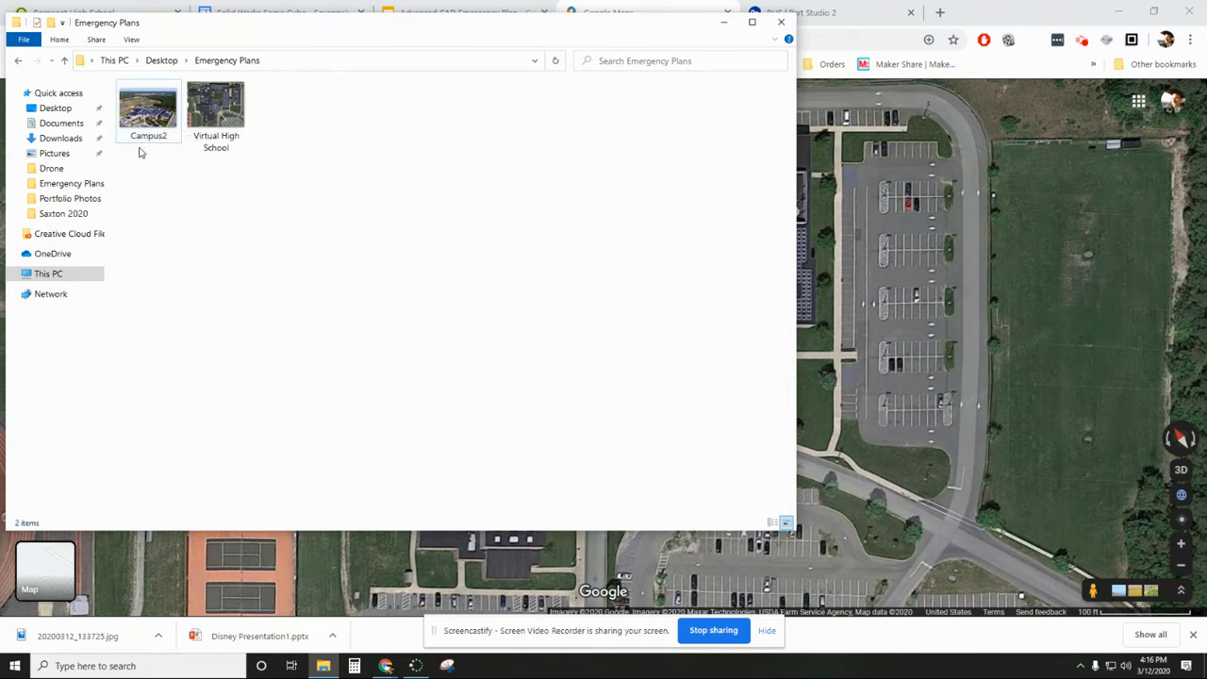
mouse_move(324, 668)
mouse_move(383, 667)
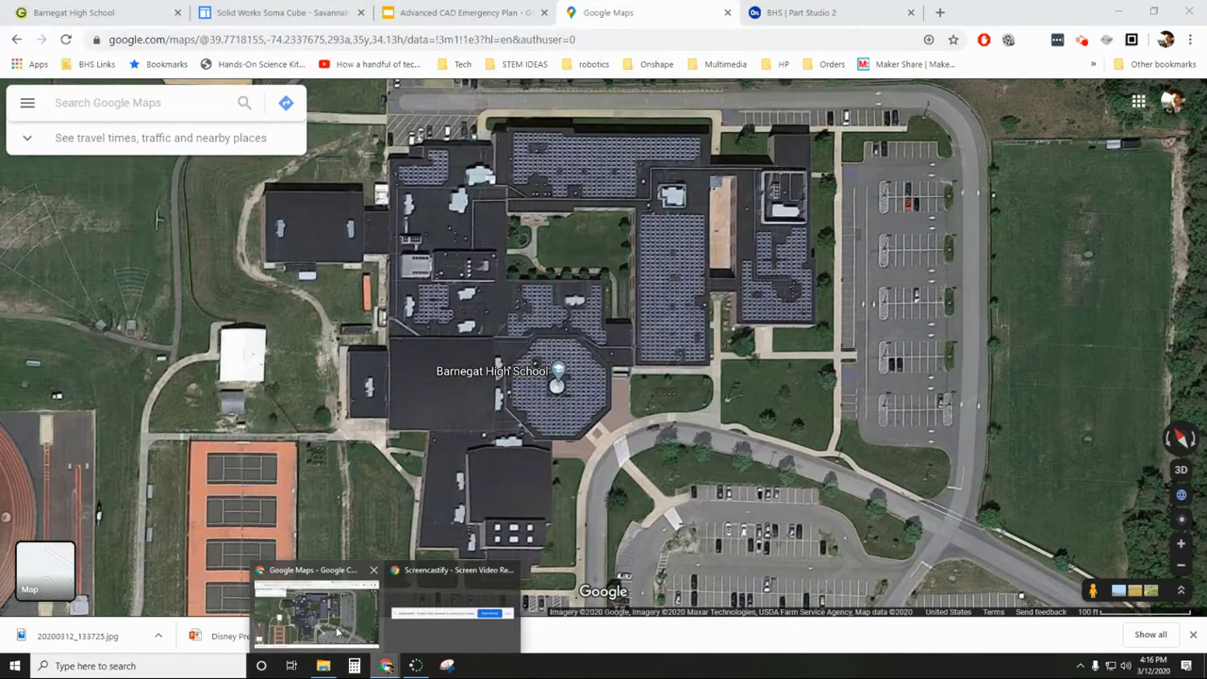
- Switch to the BHS document in Onshape and open Sketch 1 of Part Studio 2 to view its placed images
click(338, 632)
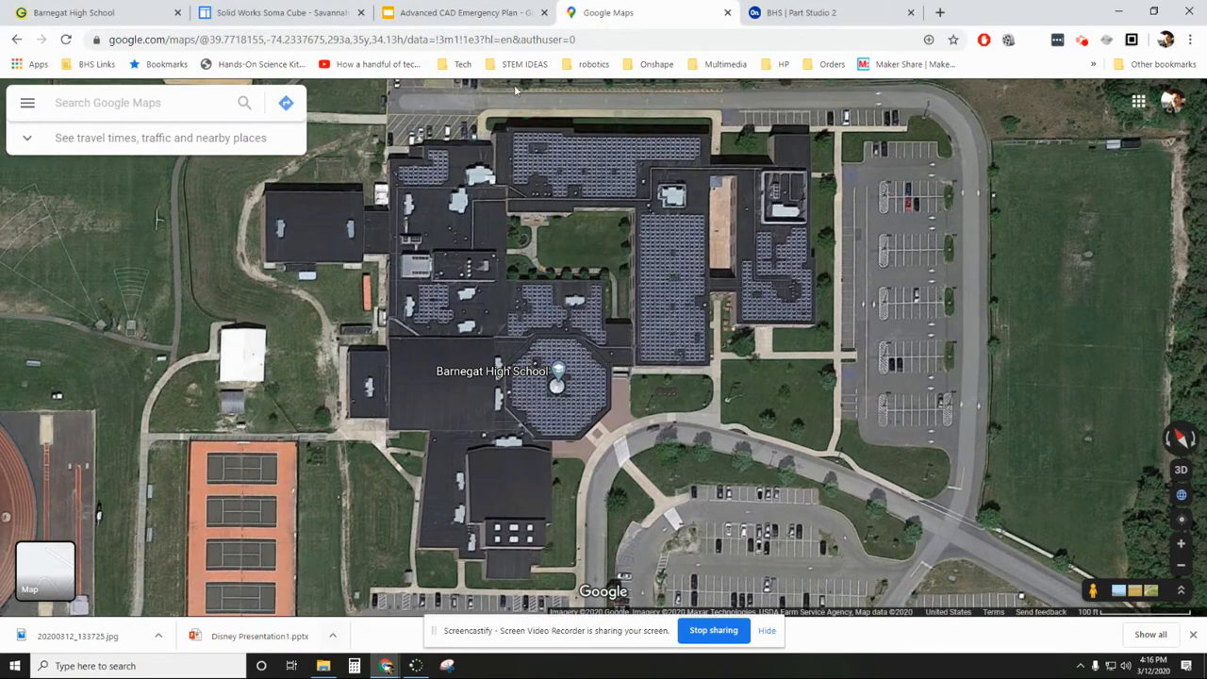
click(800, 13)
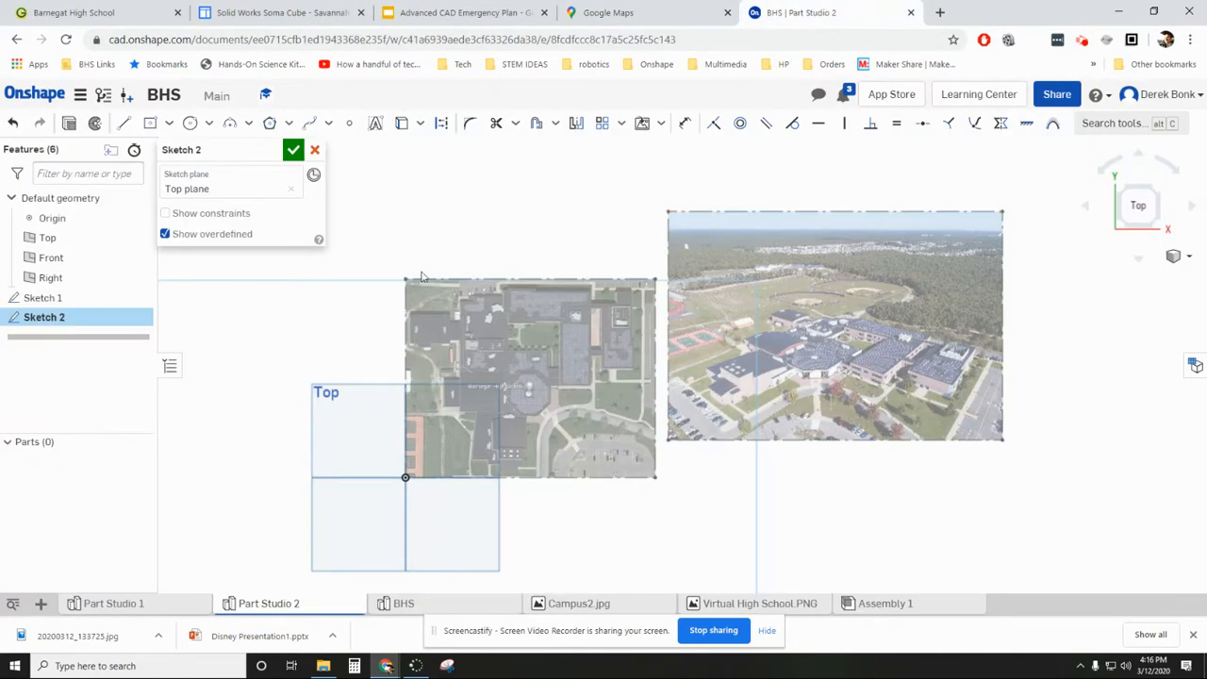
double_click(82, 299)
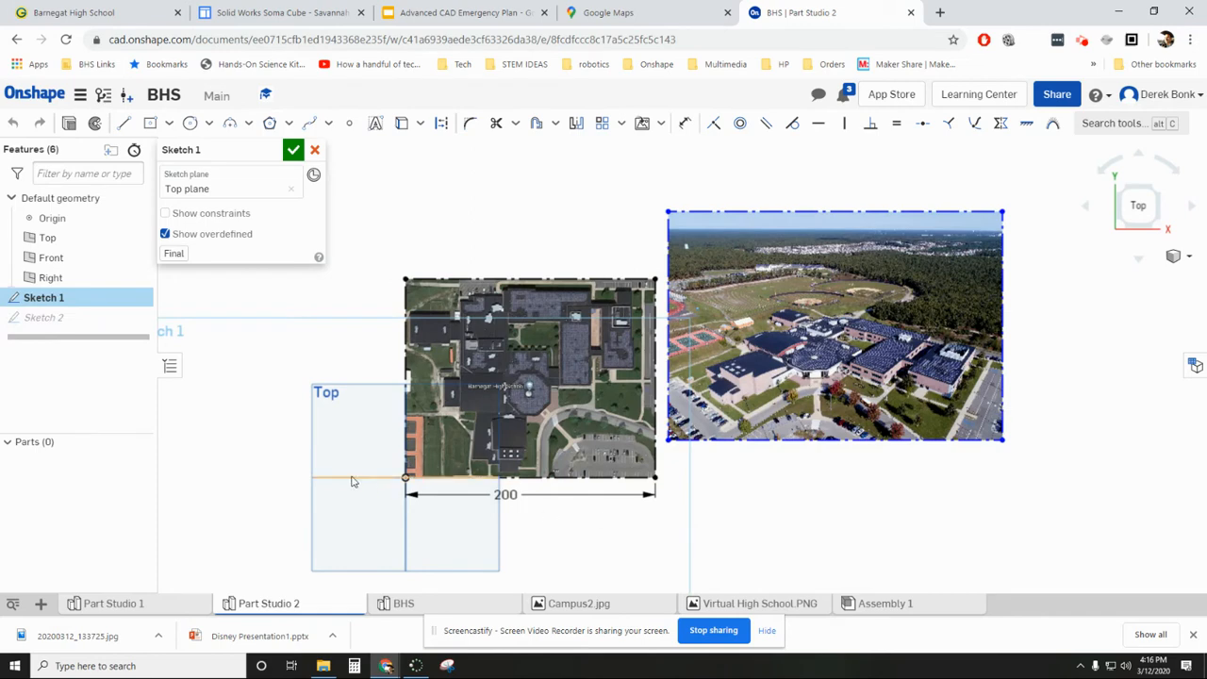
- Create a new Part Studio in the BHS document and start a sketch on its Top plane
click(40, 603)
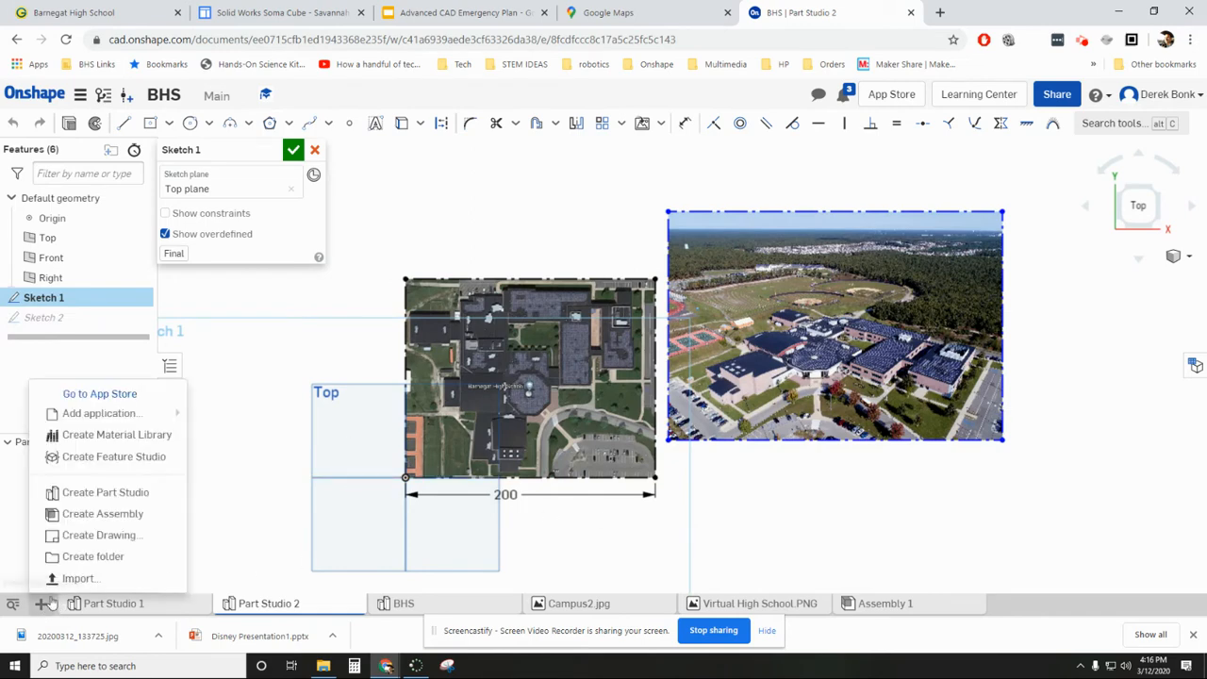
key(Escape)
click(41, 603)
click(94, 495)
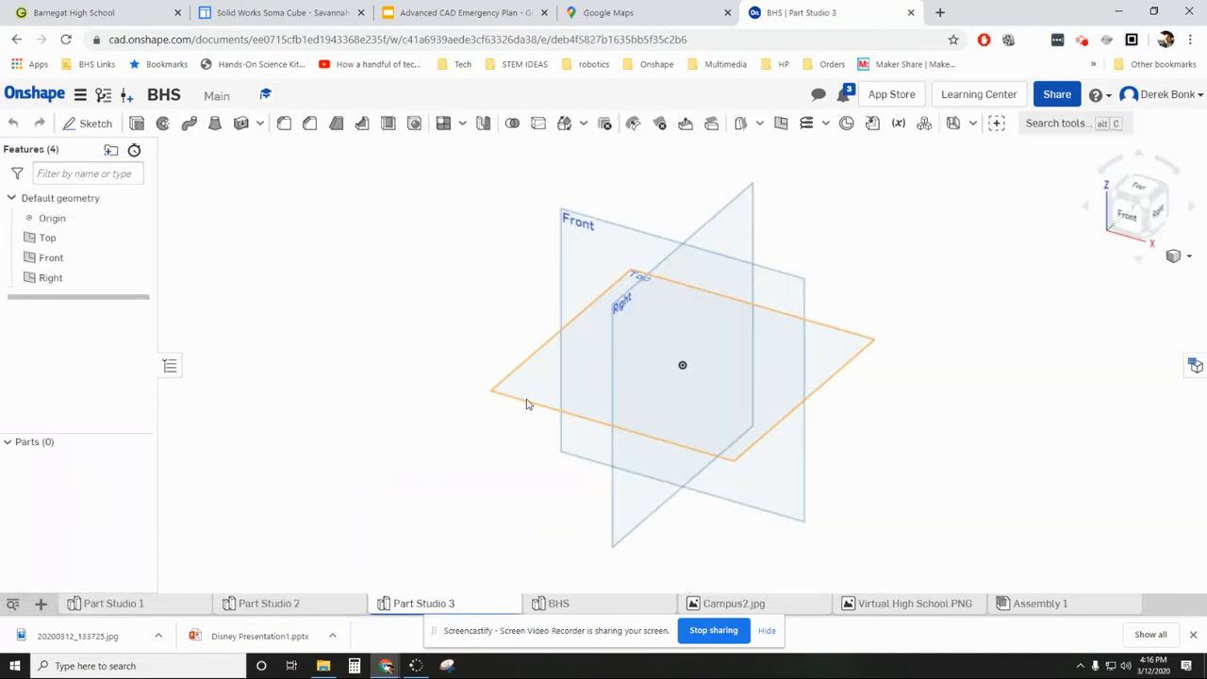
click(528, 405)
click(95, 124)
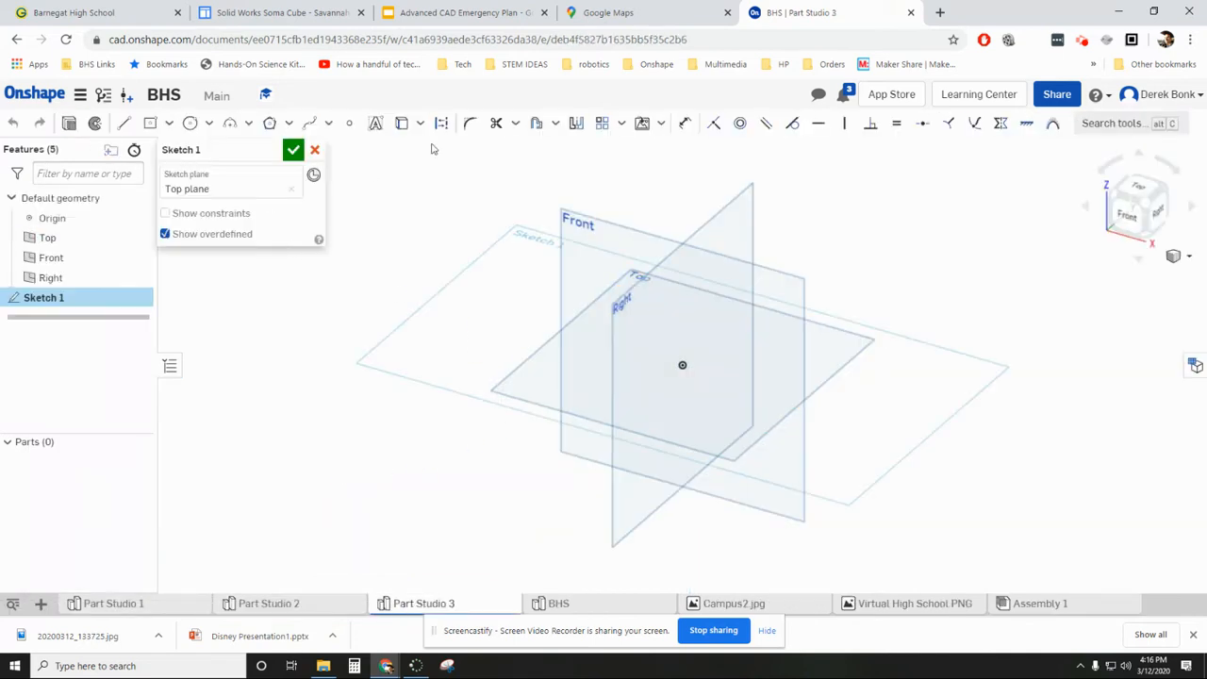
- Insert the image Virtual High School.PNG into the sketch with its lower-left corner on the origin, extending up and to the right
click(661, 124)
click(682, 176)
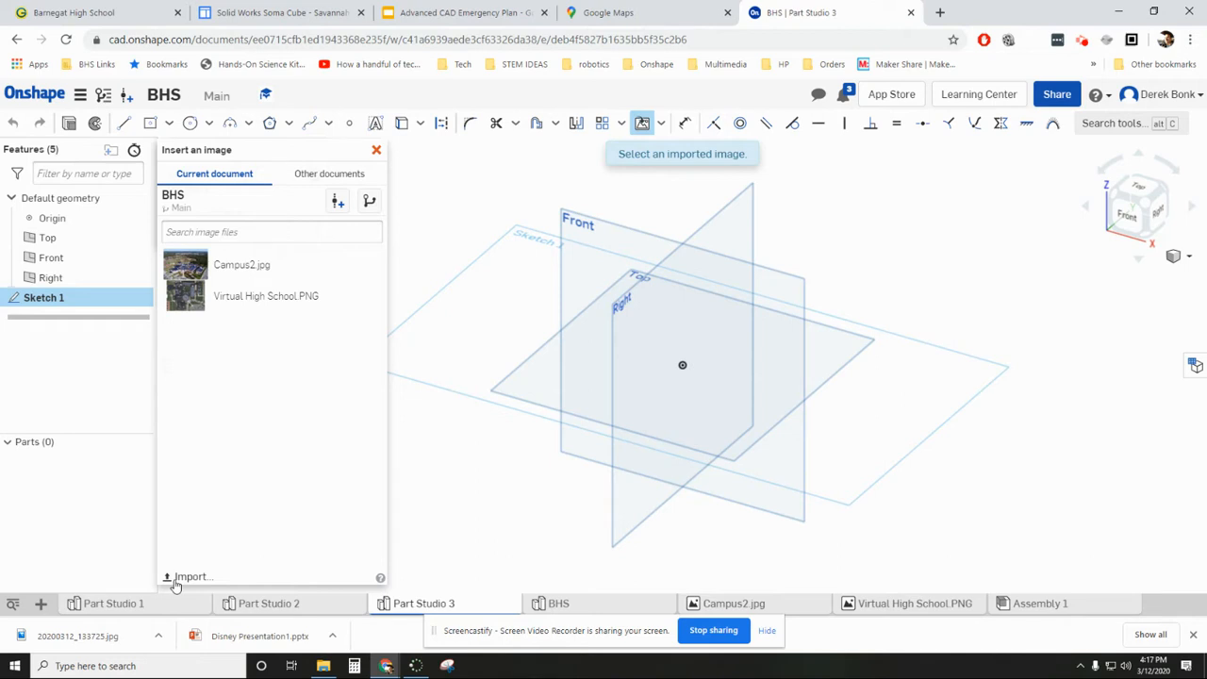
click(1129, 187)
middle_drag(904, 199, 776, 305)
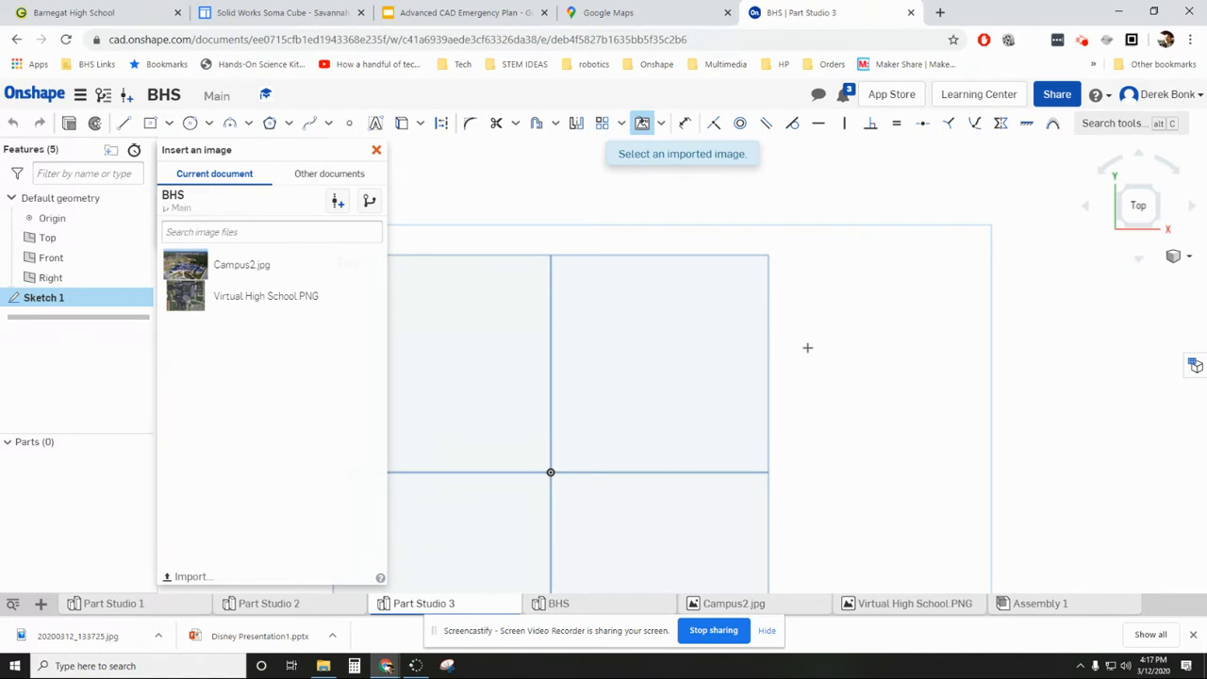
scroll(808, 348, down, 5)
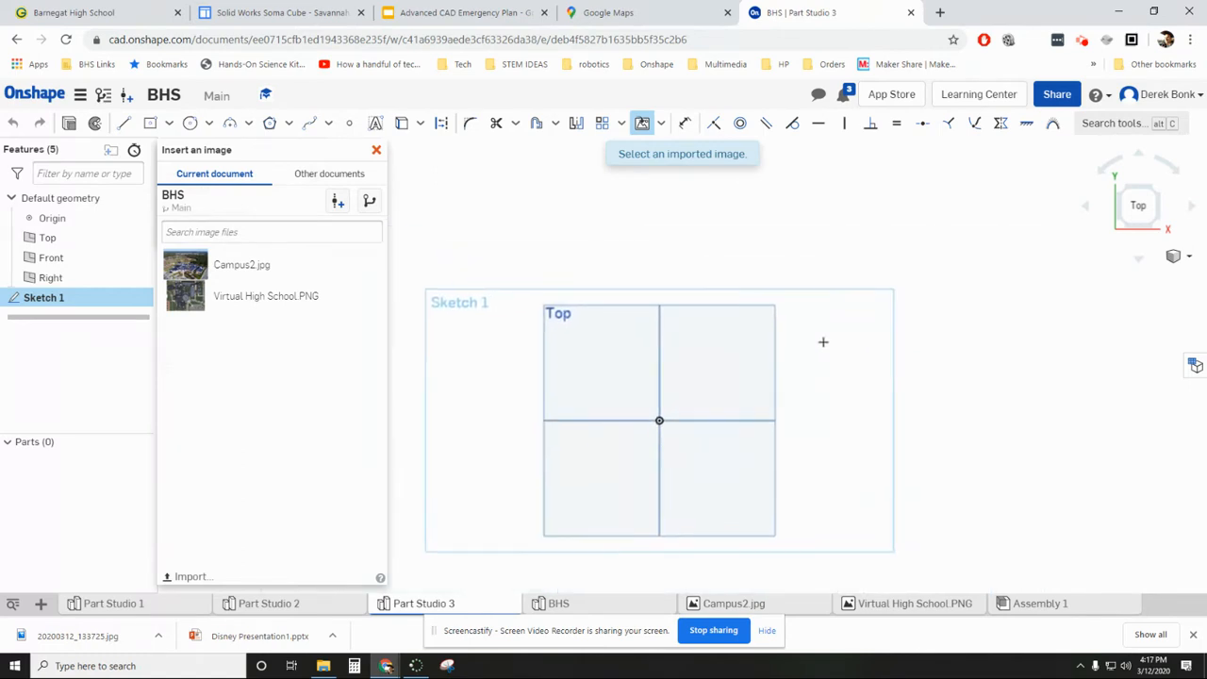
click(198, 298)
click(654, 420)
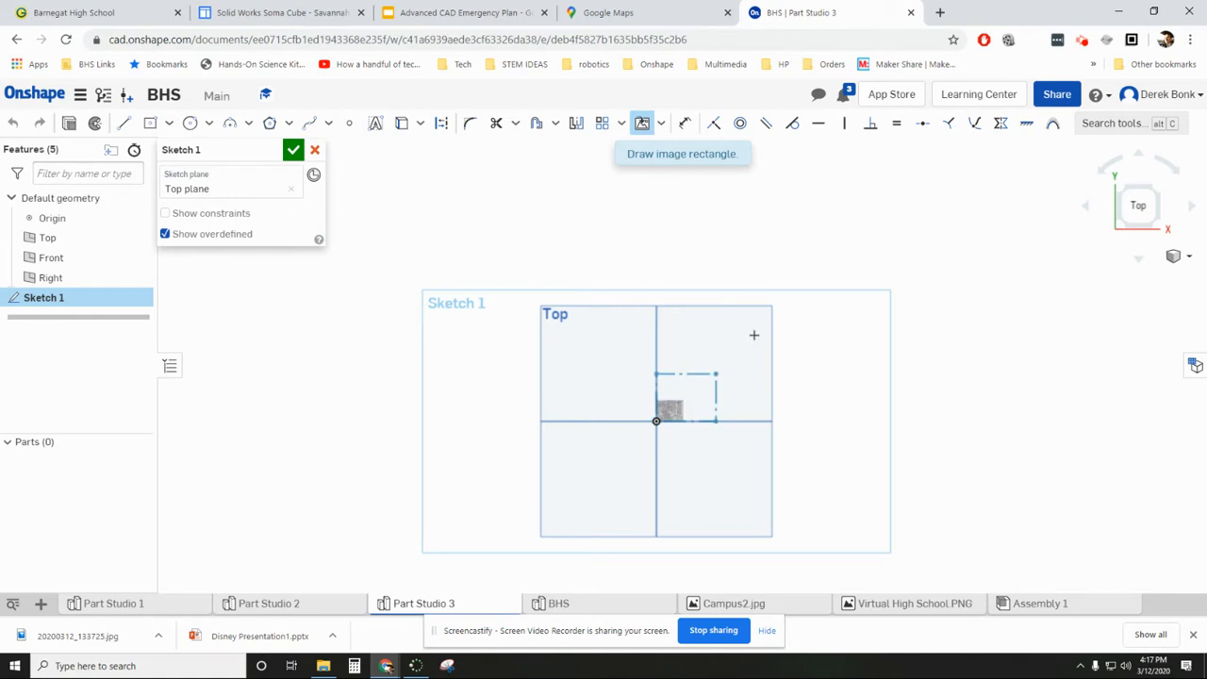
click(855, 264)
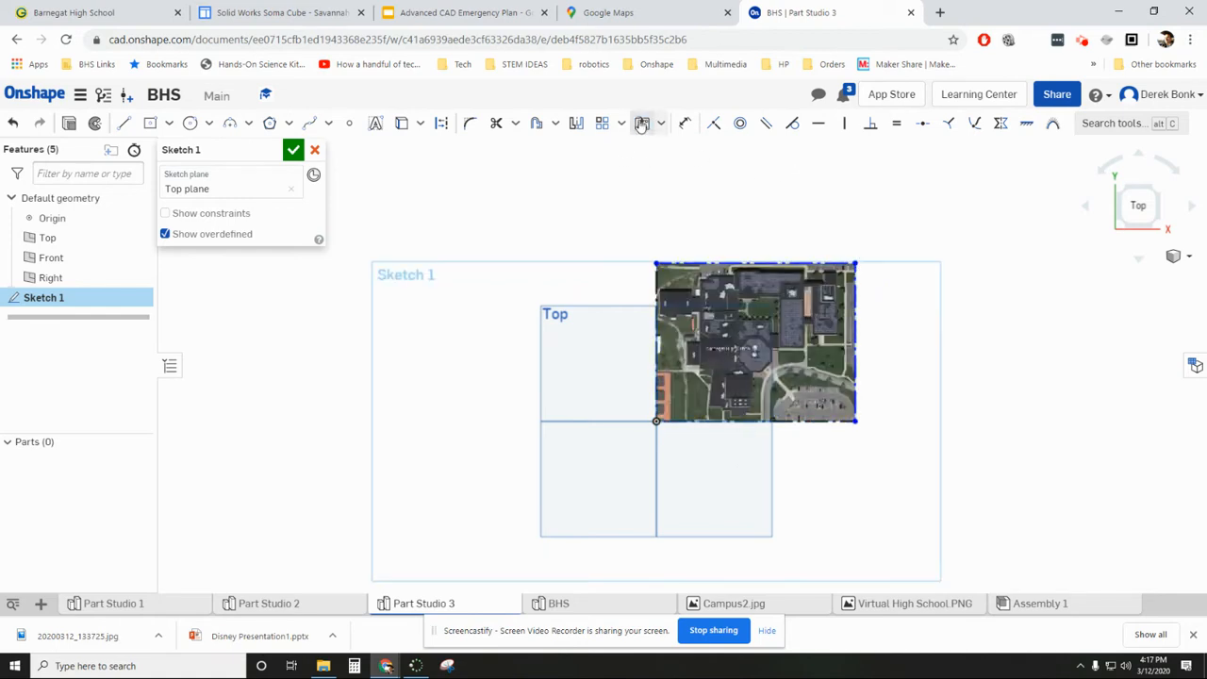
- Review the document's workspace units and keep the current settings
click(80, 95)
click(93, 203)
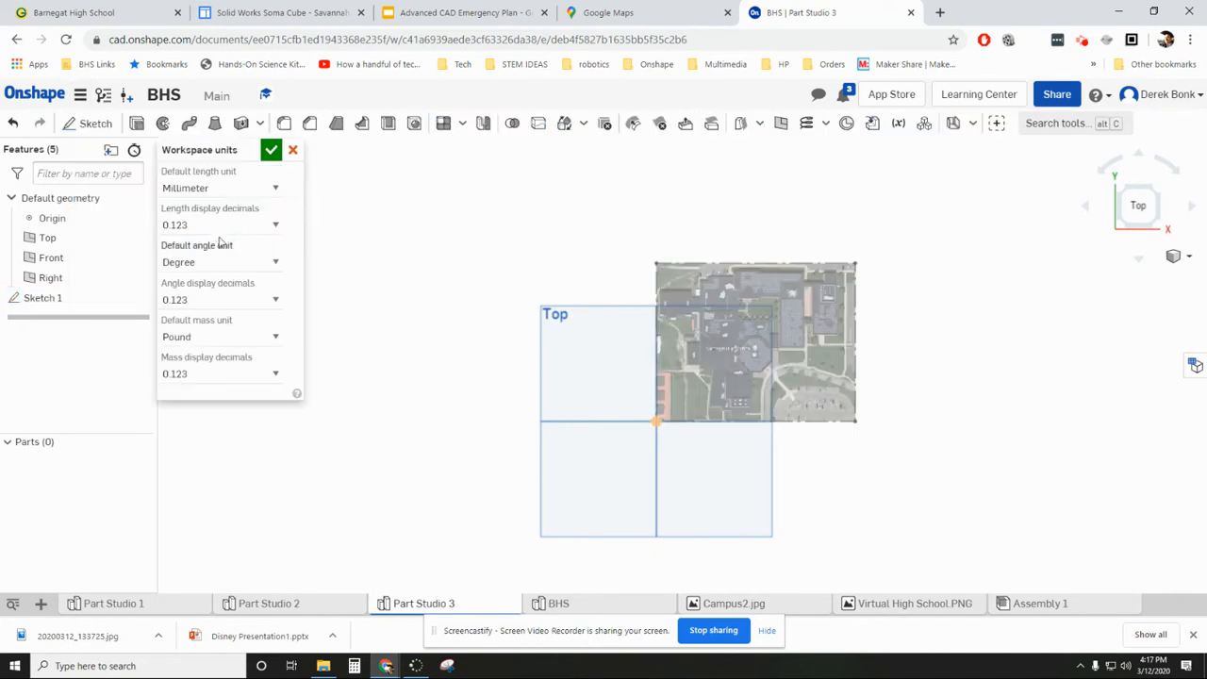
click(272, 151)
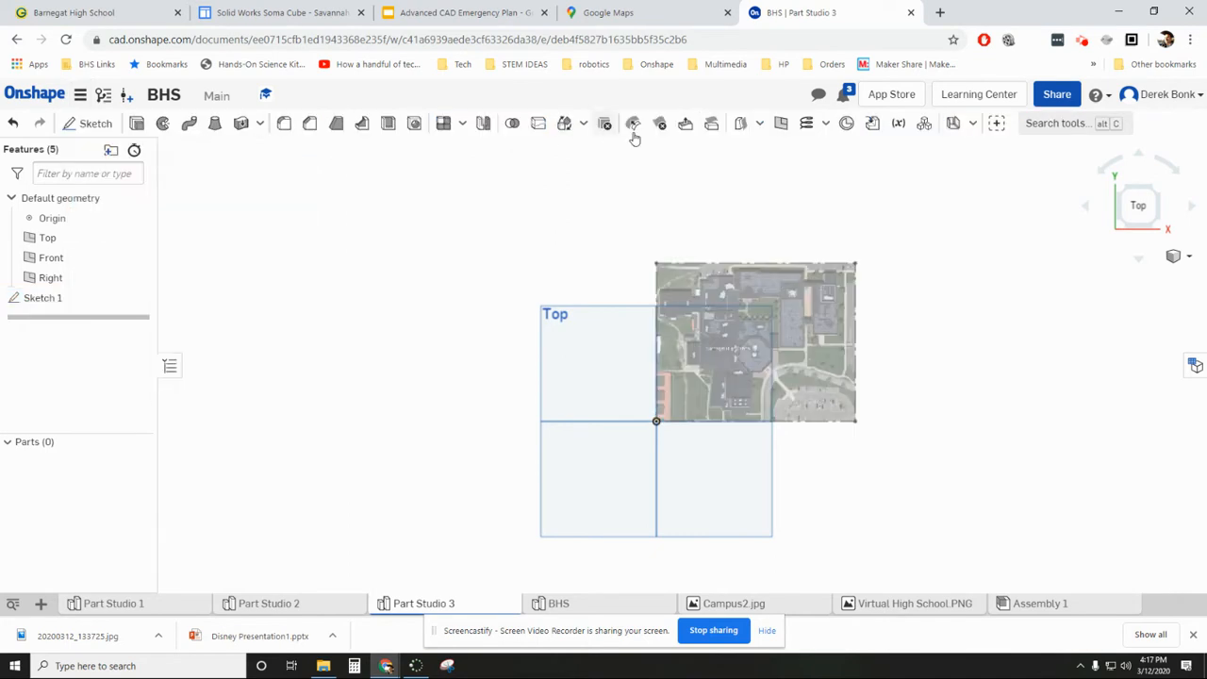
- Reopen Sketch 1 and dimension the bottom edge of the satellite image to 200 mm
double_click(122, 298)
click(684, 123)
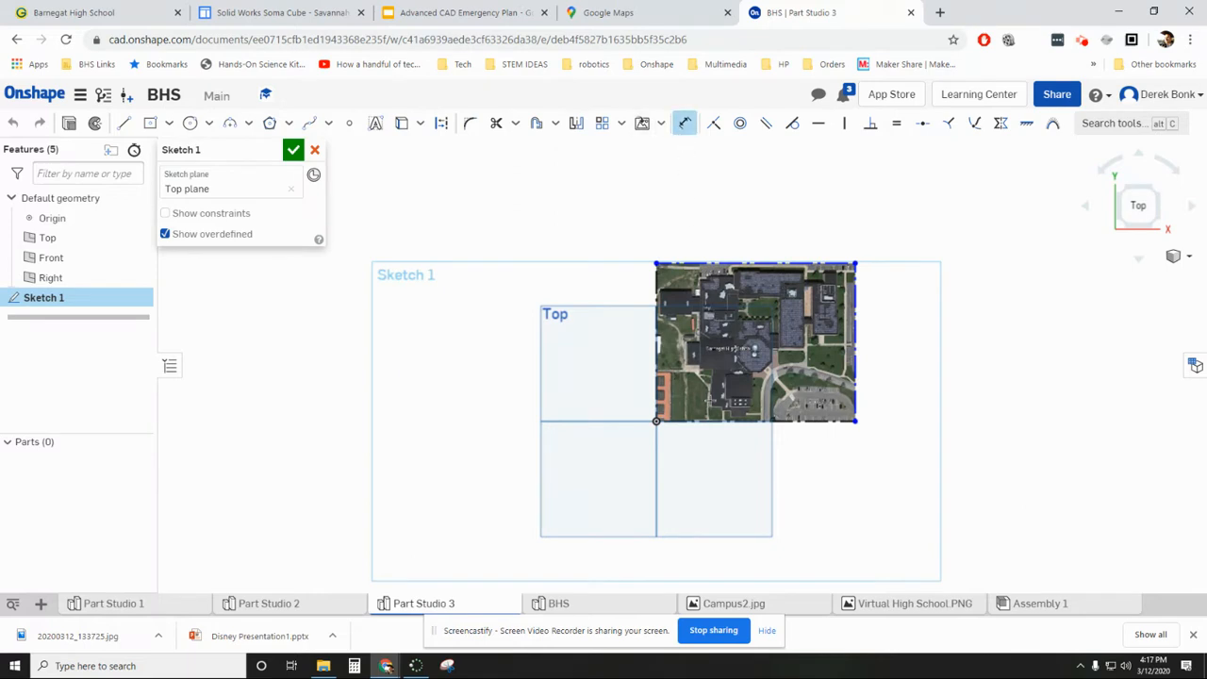
click(711, 421)
click(715, 436)
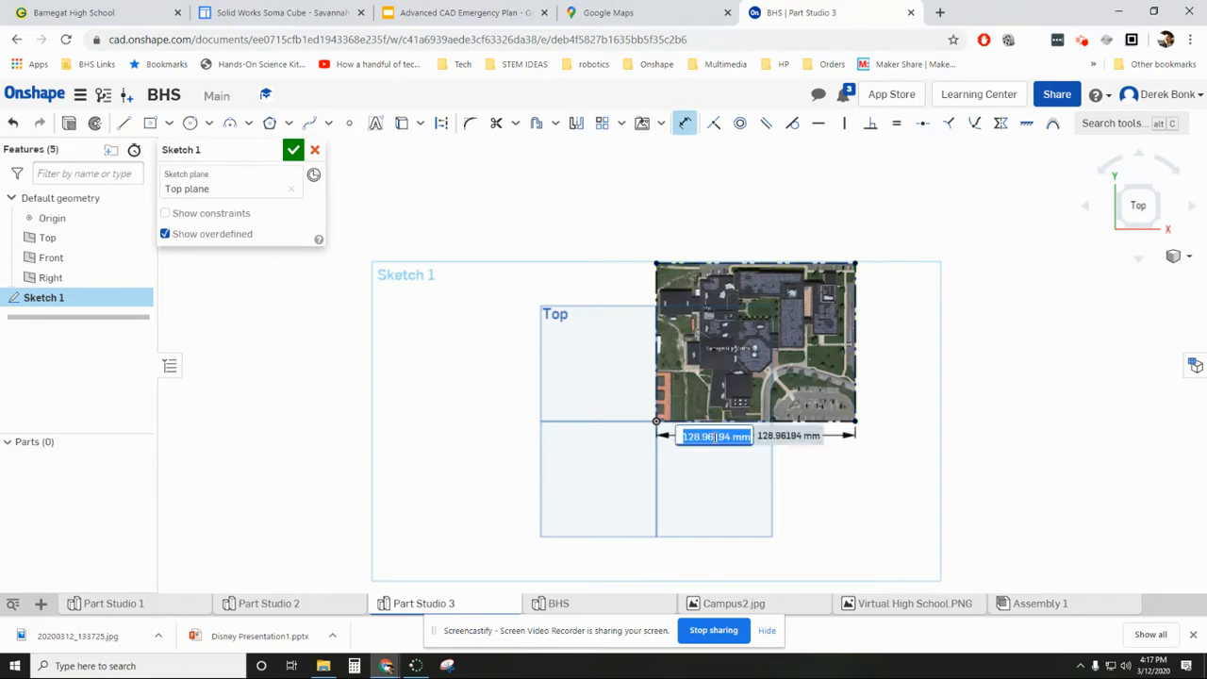
text(200)
key(Return)
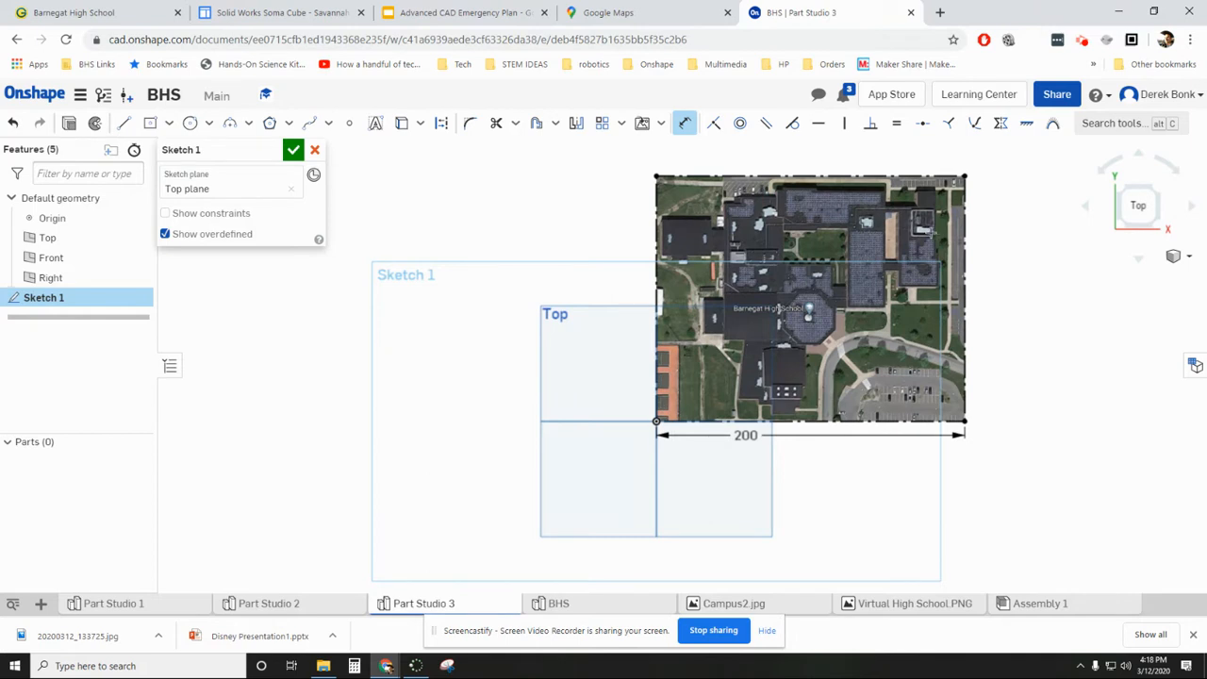
- Insert the image Campus2.jpg to the right of the satellite image at a slightly larger size and finish the sketch
middle_drag(1031, 273, 685, 302)
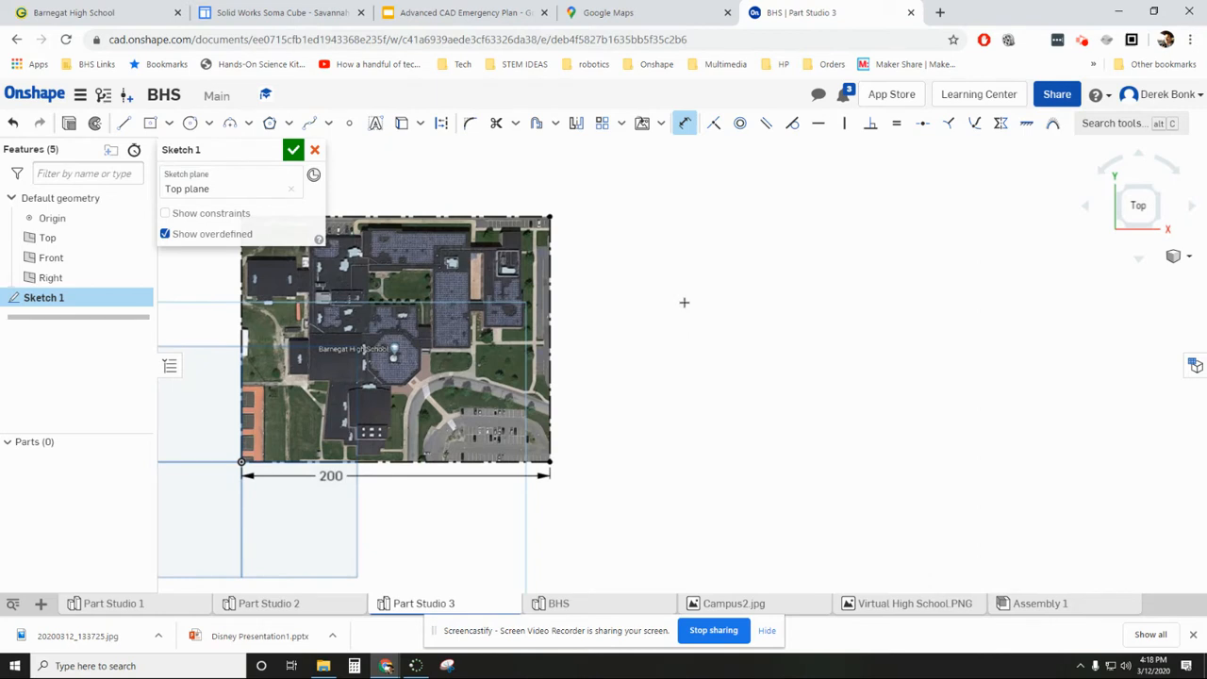
click(661, 123)
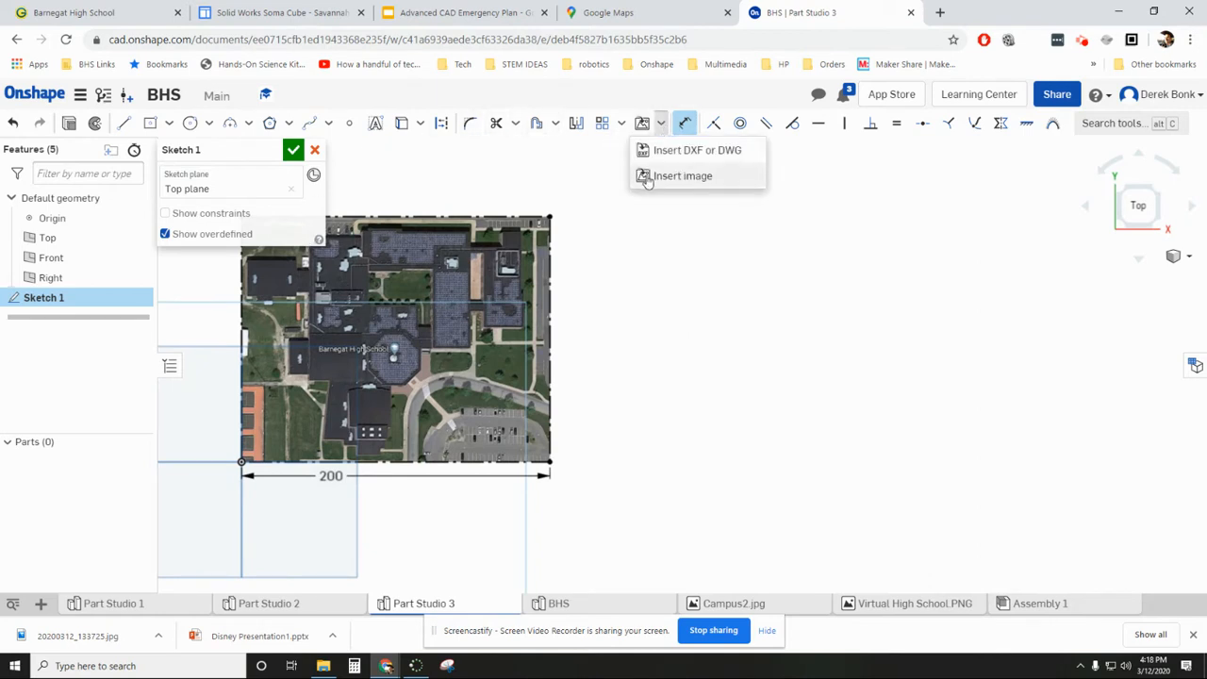
click(666, 176)
click(199, 280)
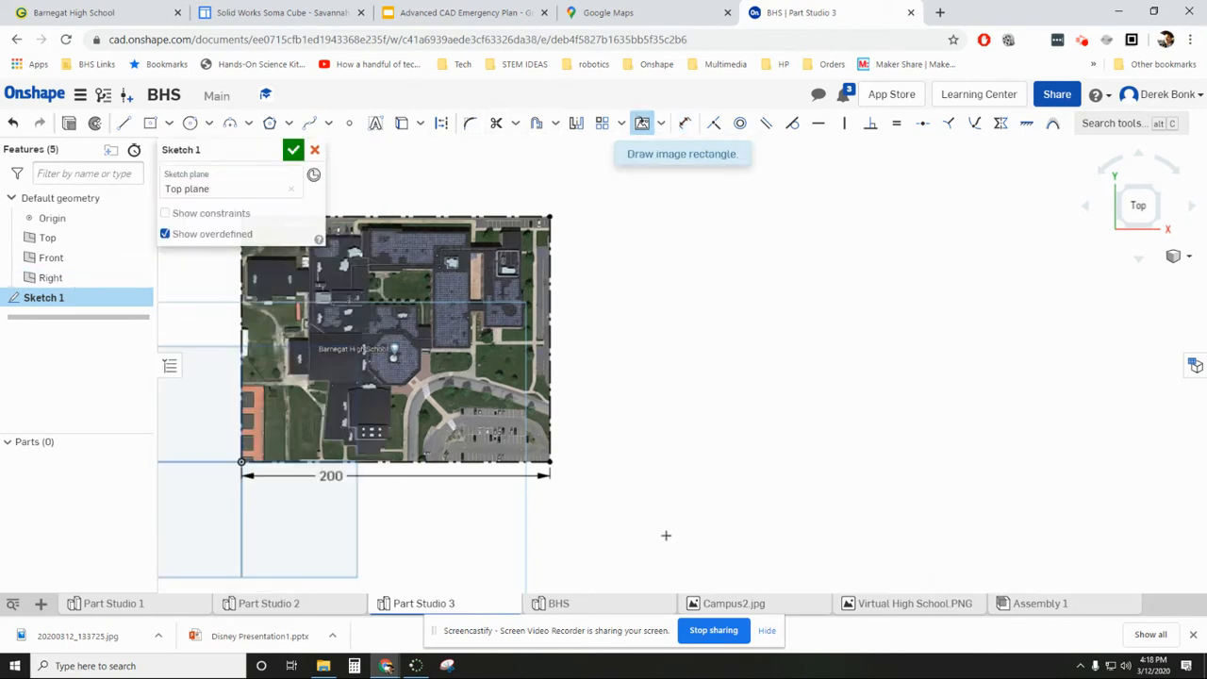
click(569, 462)
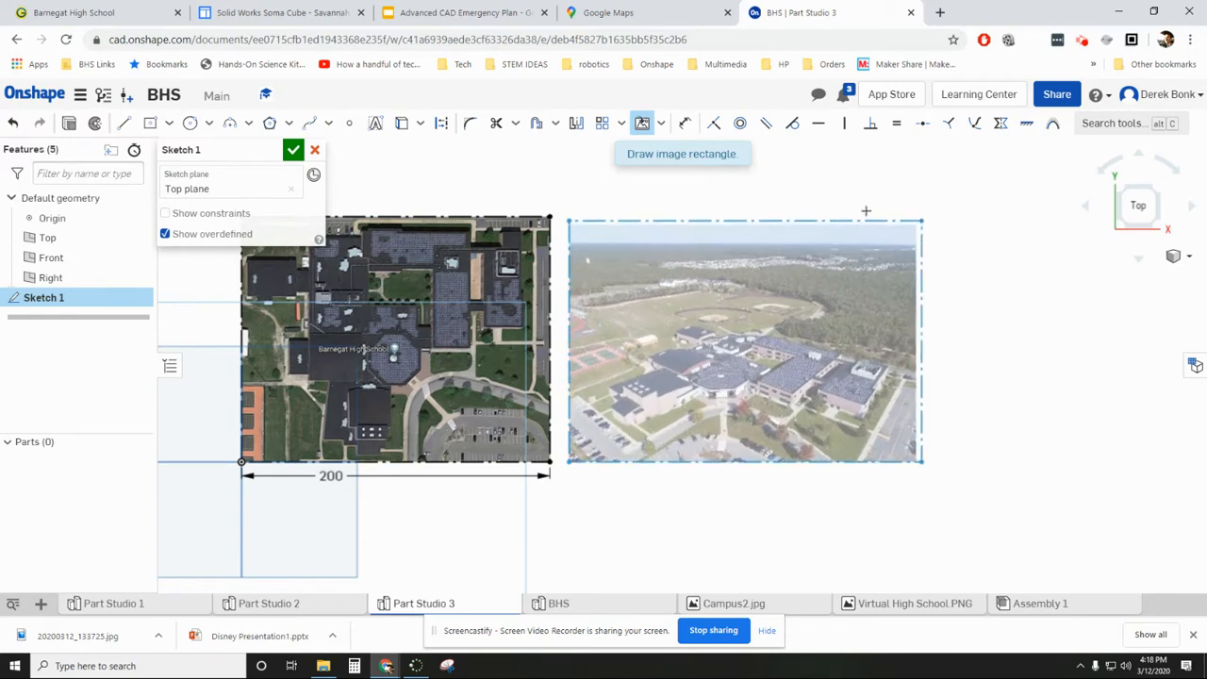
click(971, 186)
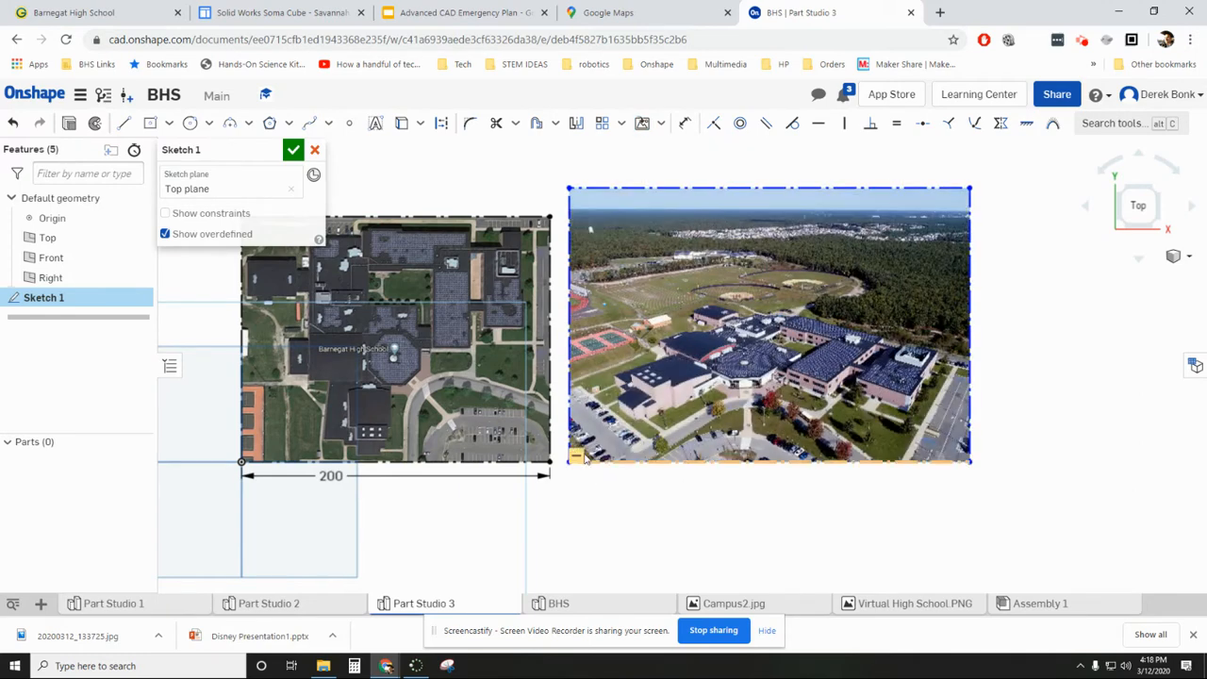
click(293, 149)
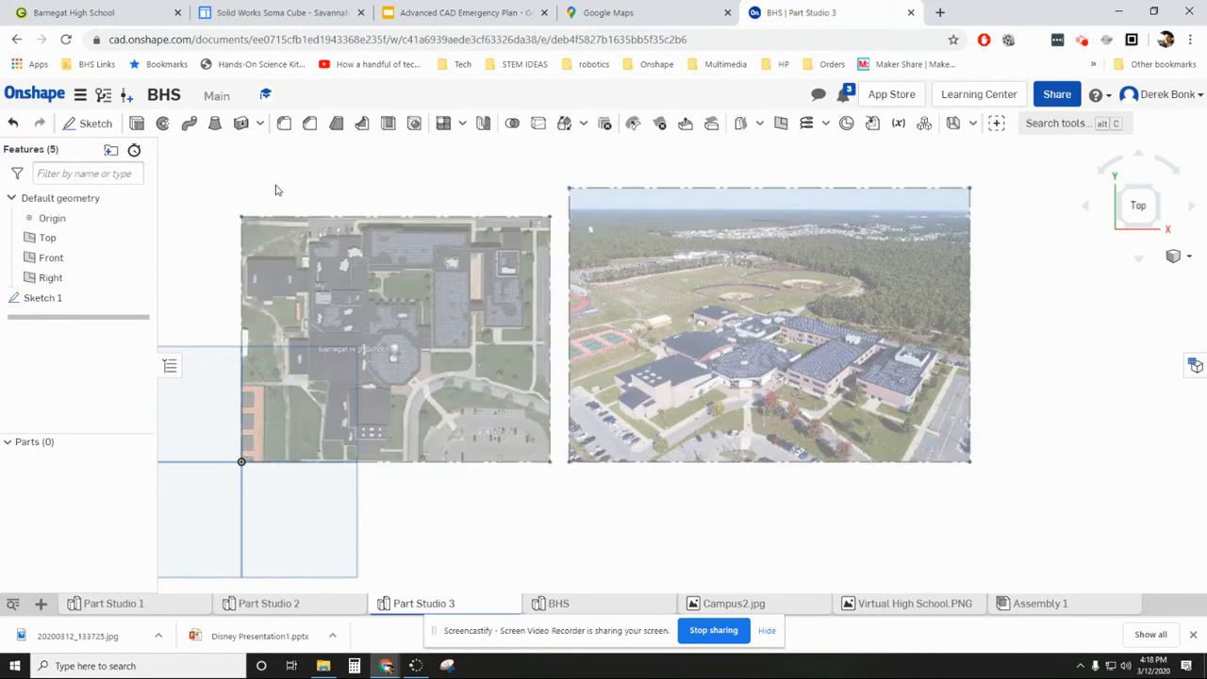
- Start a second sketch on the Top plane and toggle Sketch 1's visibility off and back on
click(76, 125)
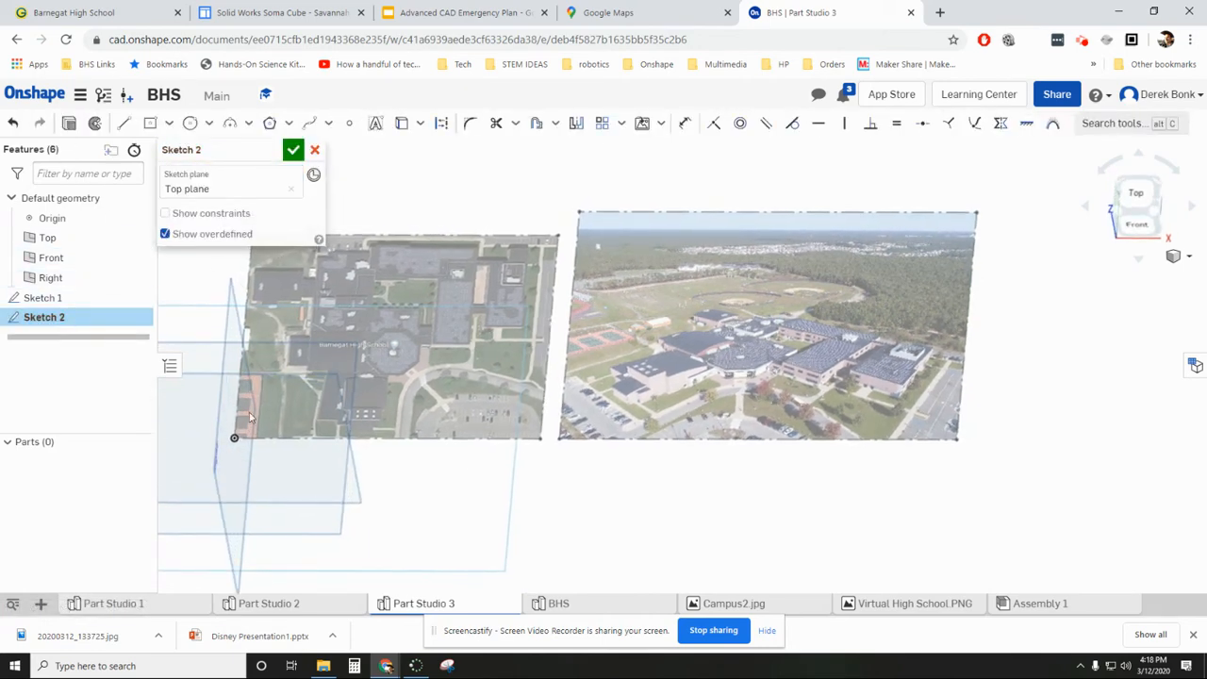
click(148, 298)
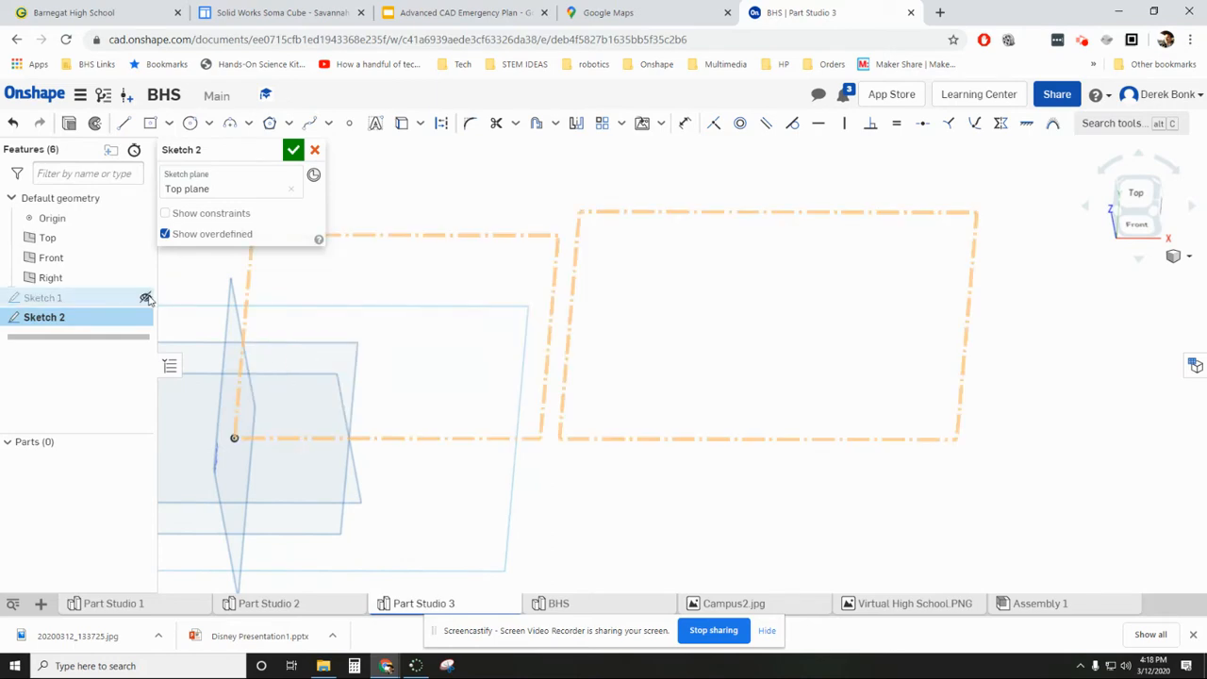
click(148, 298)
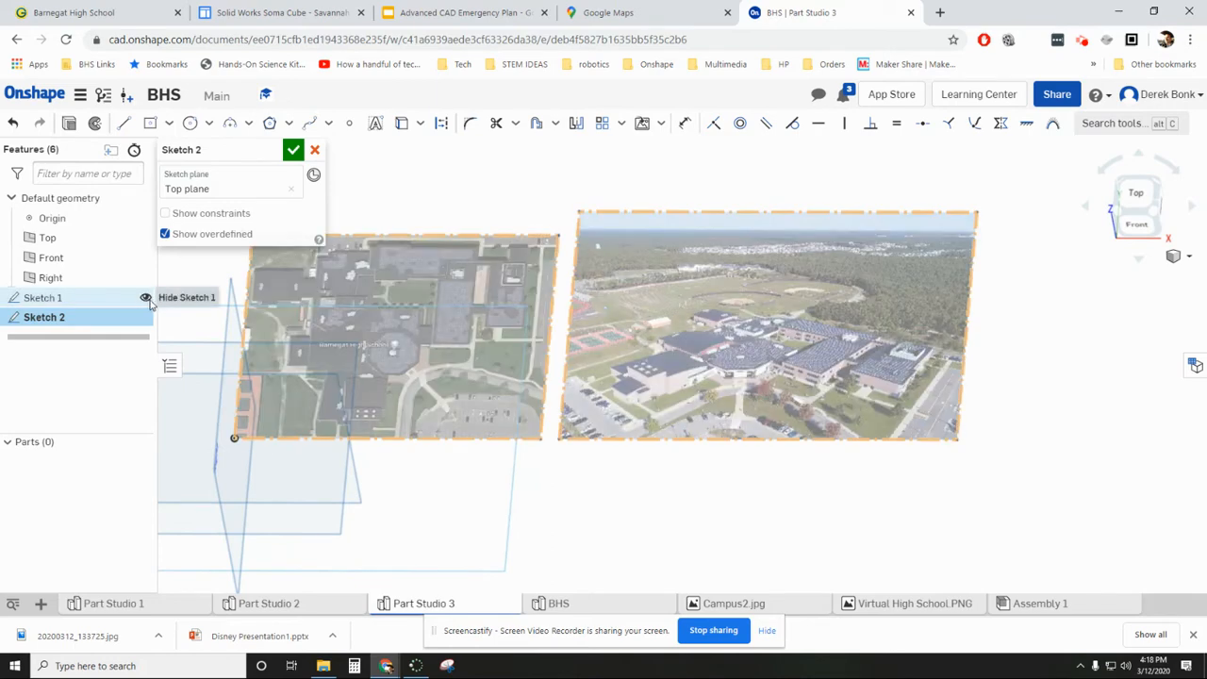
- Examine the school's building shapes and roof heights in the aerial photo against the satellite image, and return to the top view
middle_drag(418, 219, 519, 245)
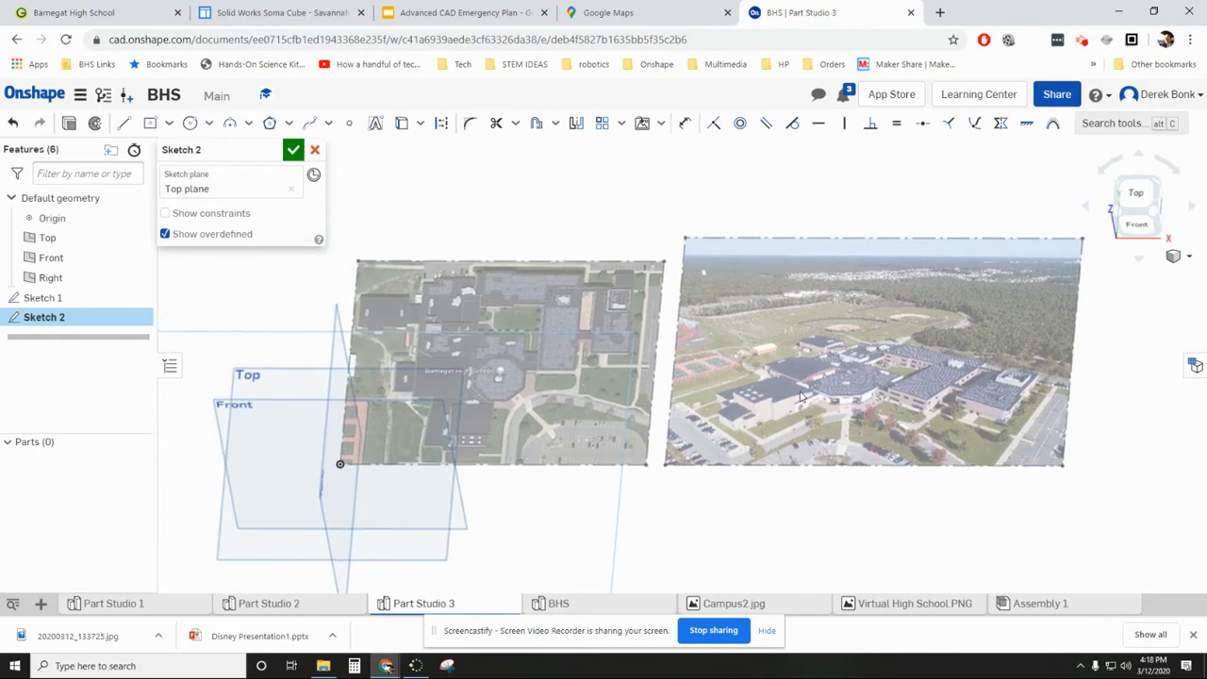
scroll(800, 396, up, 5)
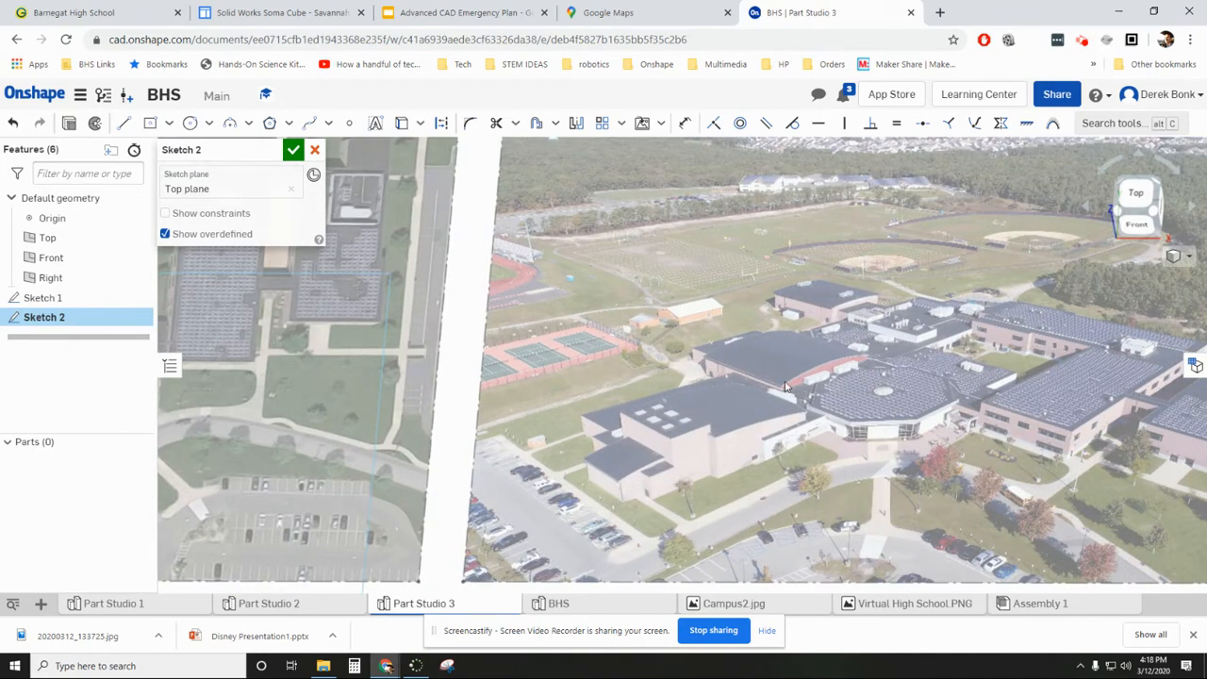
scroll(633, 455, up, 4)
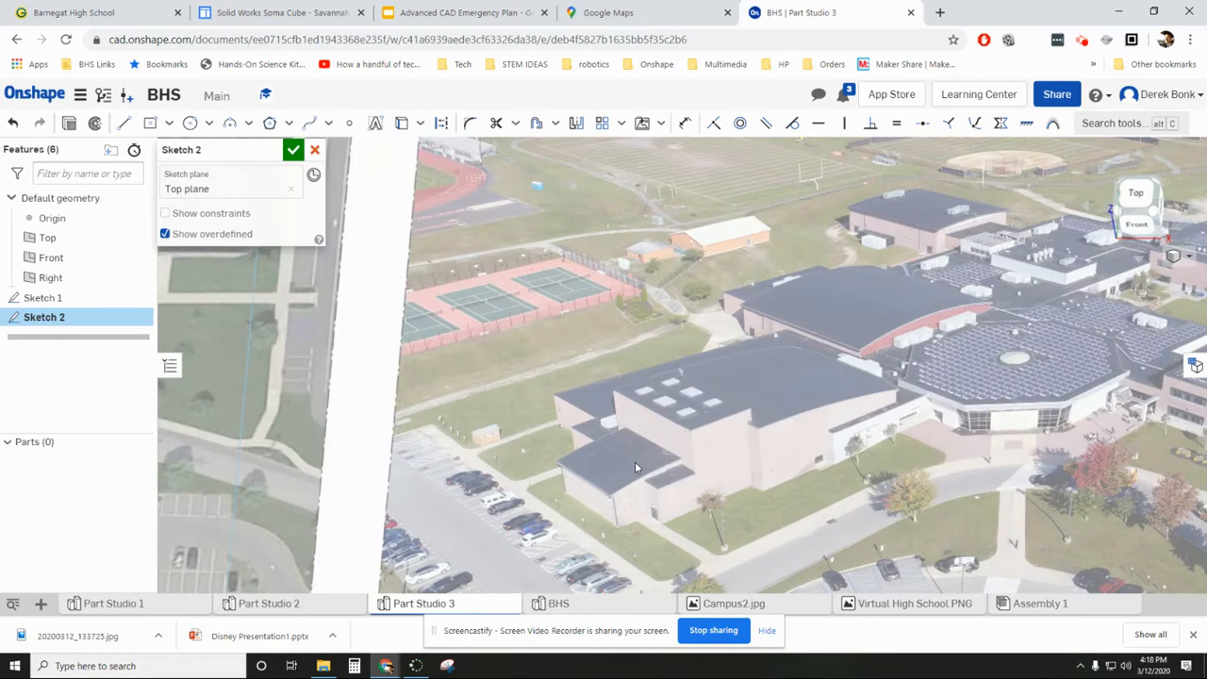
scroll(635, 468, up, 3)
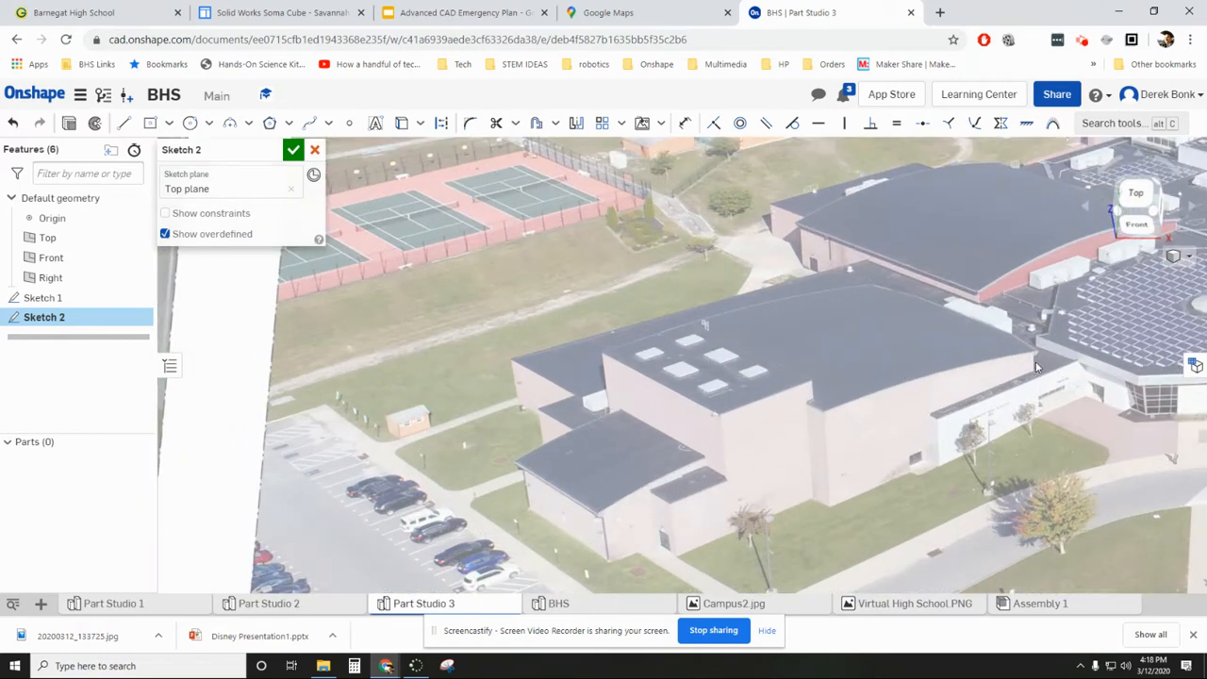
scroll(728, 379, down, 2)
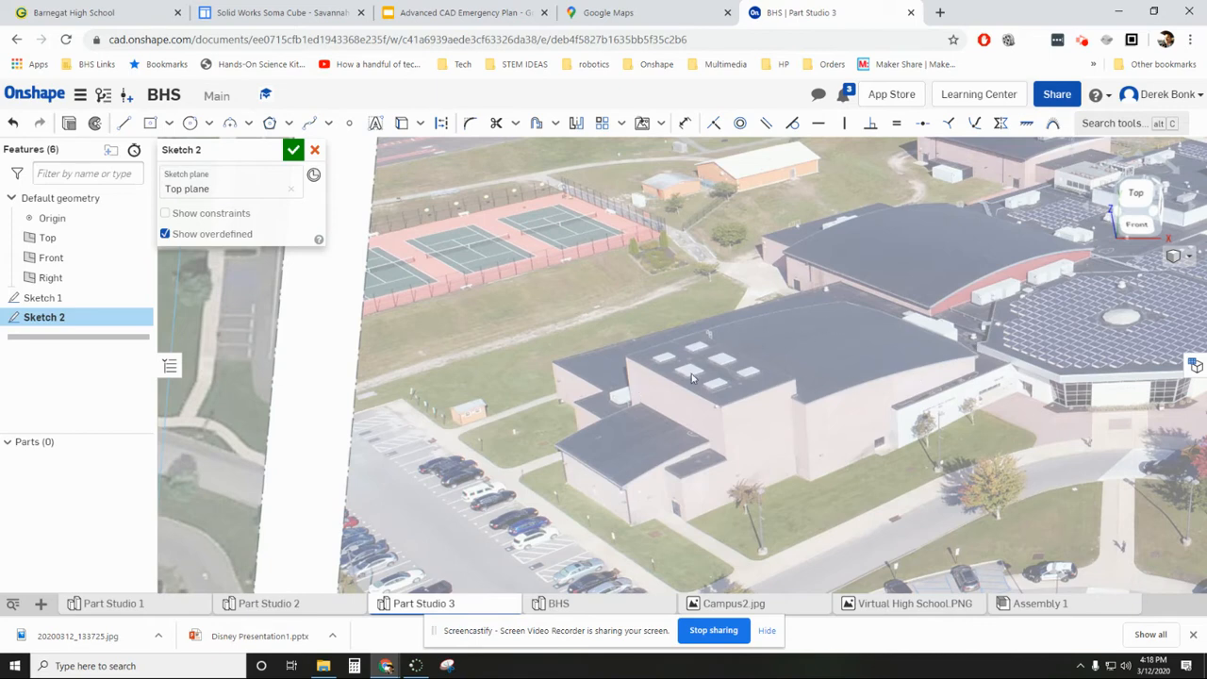
scroll(653, 380, down, 1)
mouse_move(926, 327)
middle_down()
mouse_move(711, 380)
mouse_move(560, 376)
mouse_move(809, 344)
middle_up()
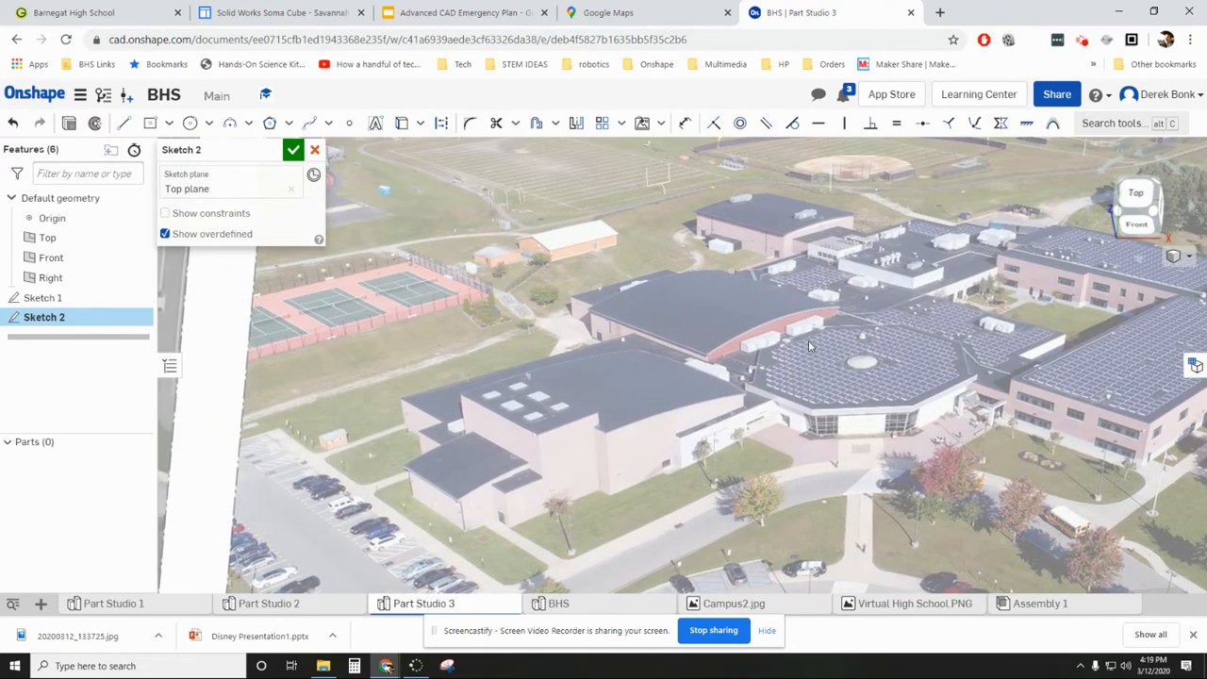
scroll(629, 437, down, 3)
mouse_move(556, 456)
middle_down()
mouse_move(910, 447)
mouse_move(1037, 426)
mouse_move(1115, 377)
mouse_move(1074, 489)
mouse_move(1088, 411)
middle_up()
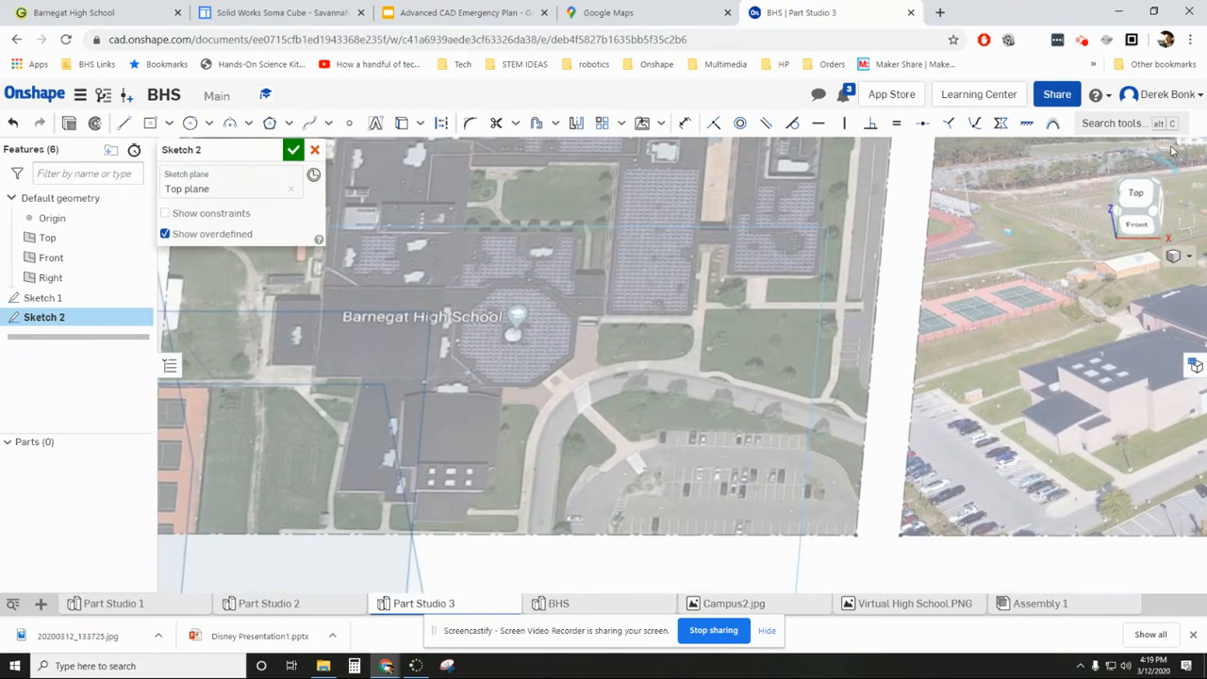
click(1137, 193)
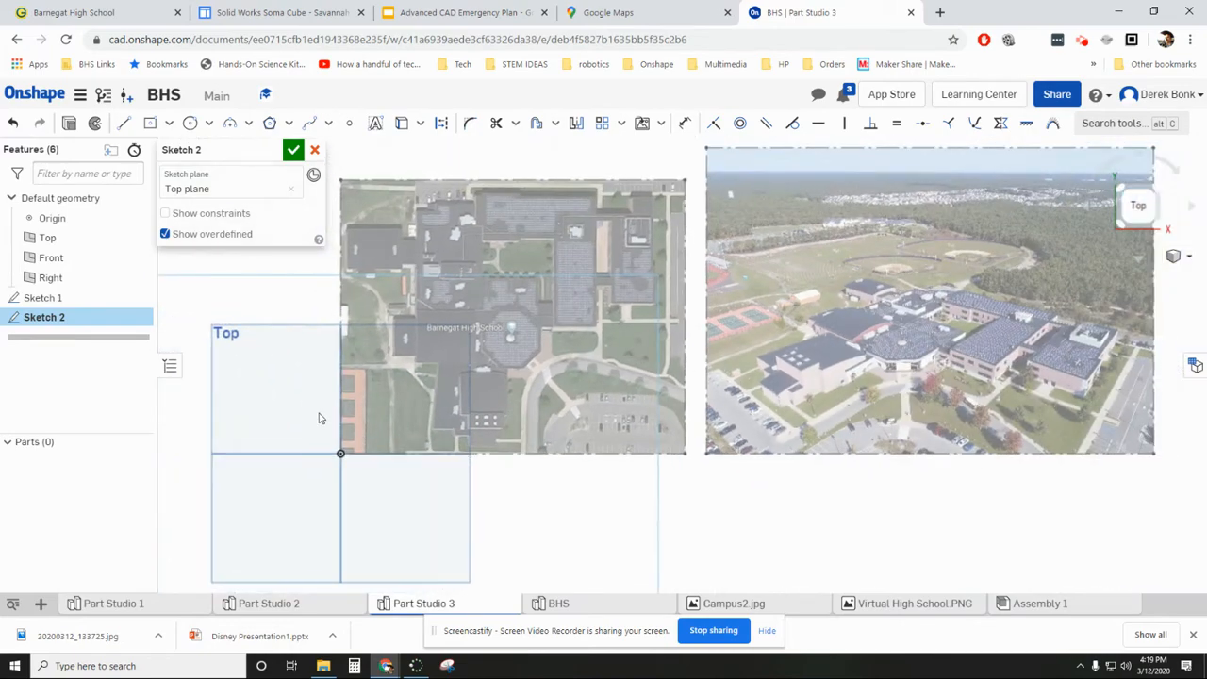
- Draw lines along the southern wing's slanted west wall, about 38.7 mm long, and its adjoining south edge, about 12.9 mm
scroll(505, 426, up, 10)
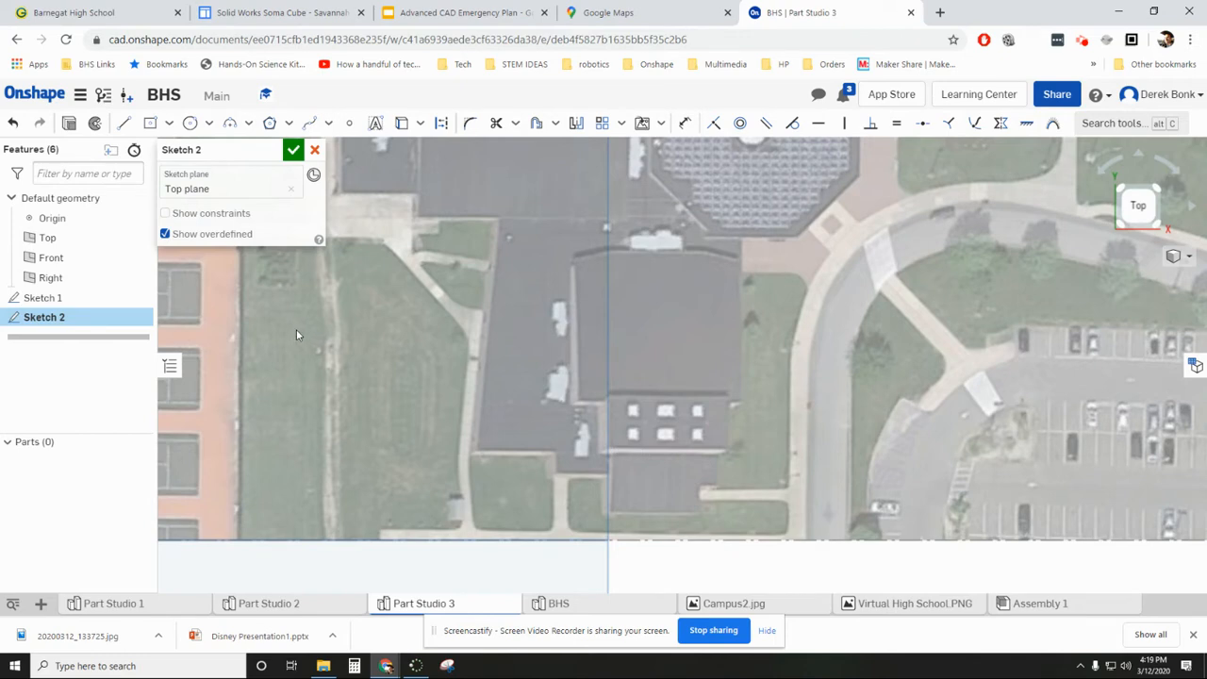
click(123, 123)
scroll(511, 228, down, 8)
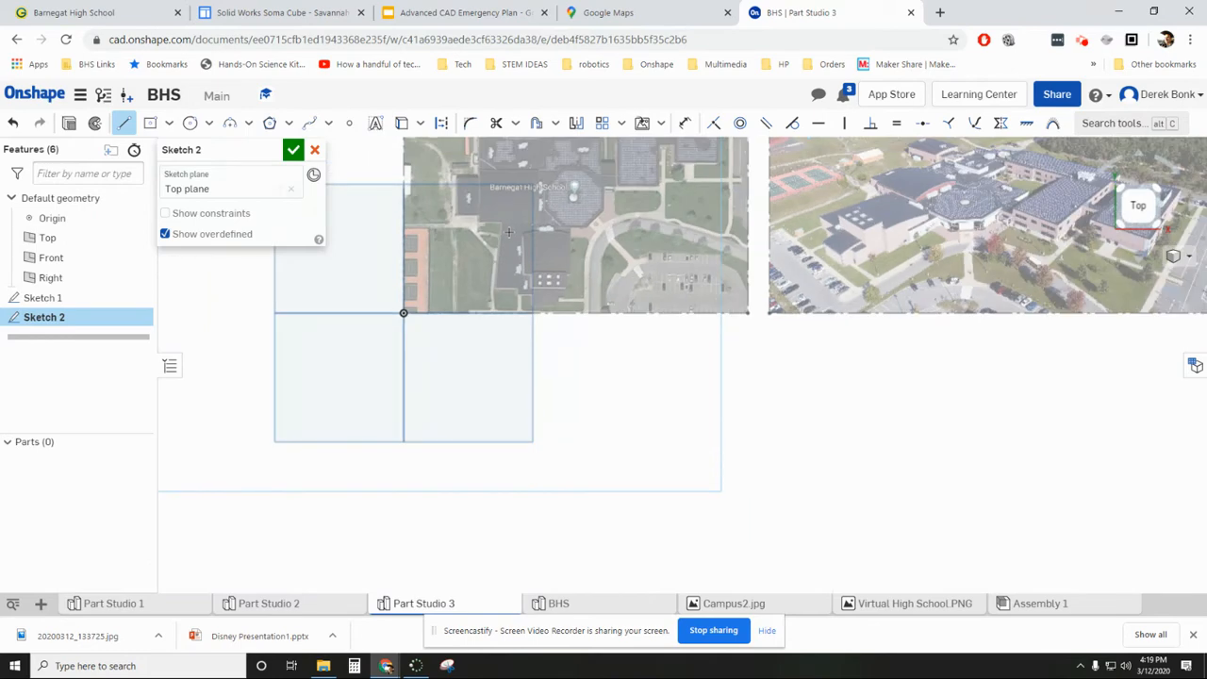
scroll(508, 232, up, 10)
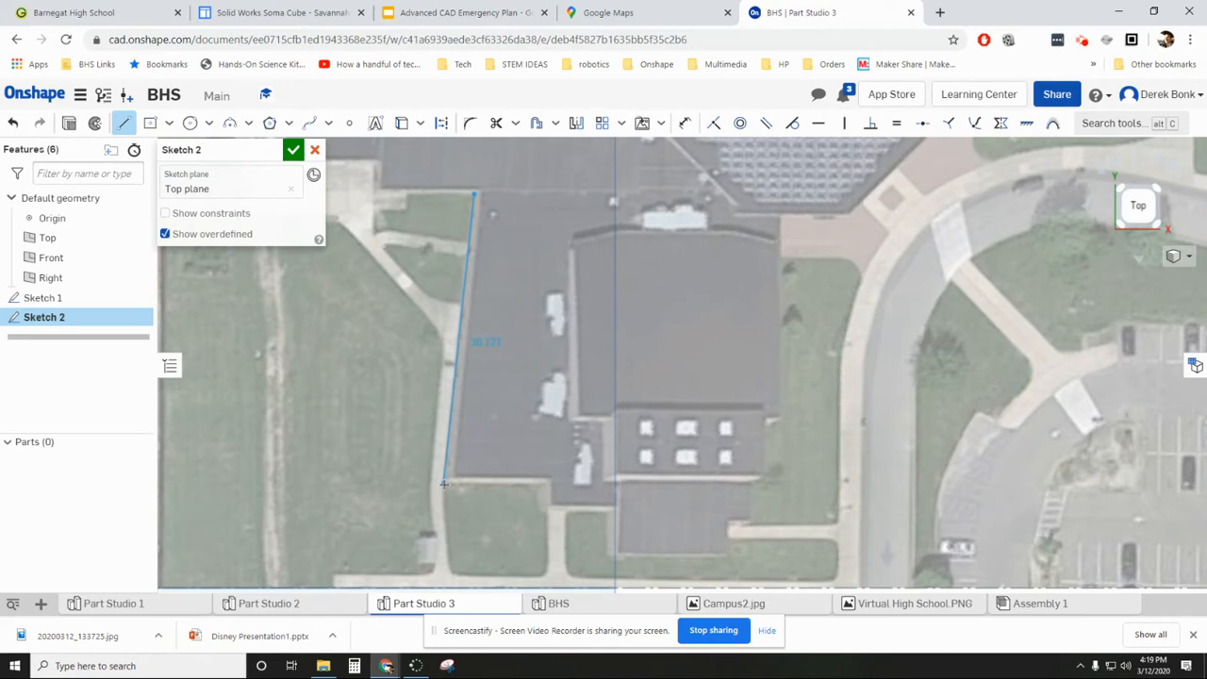
click(443, 484)
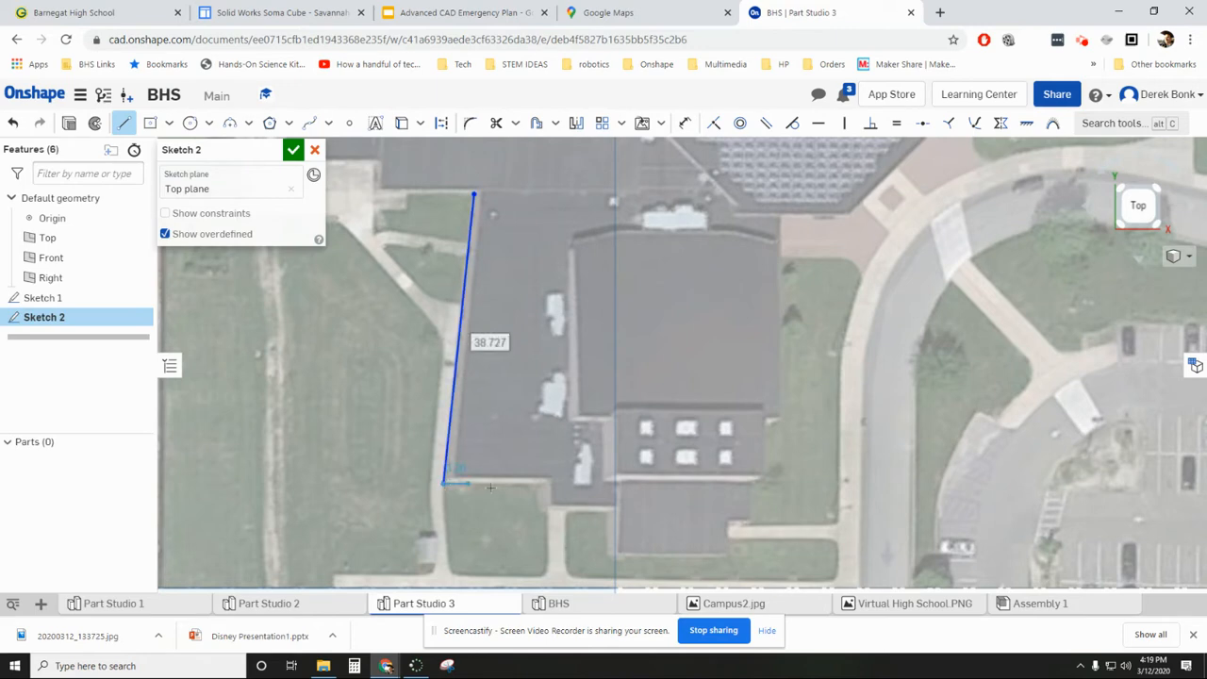
click(540, 484)
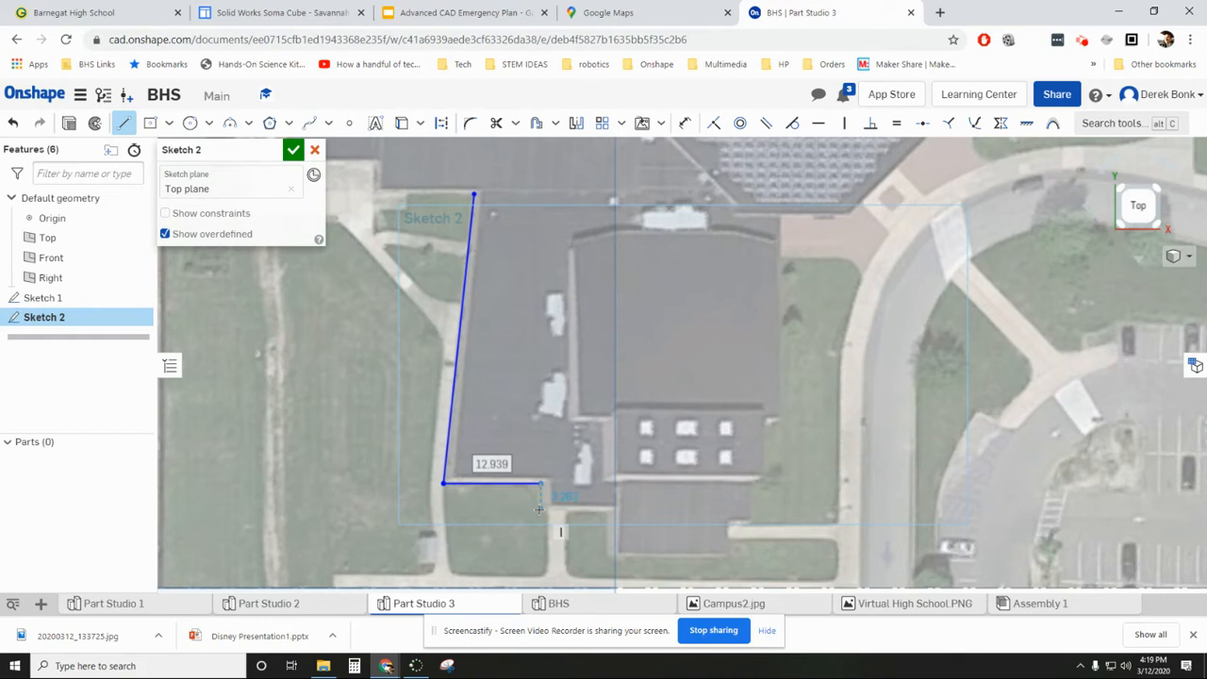
- Continue the outline along the wing's stepped south and east walls, with segments of about 9.5, 5.9, 14.9, 3.1, 13.2 and 4 mm
click(540, 509)
click(611, 510)
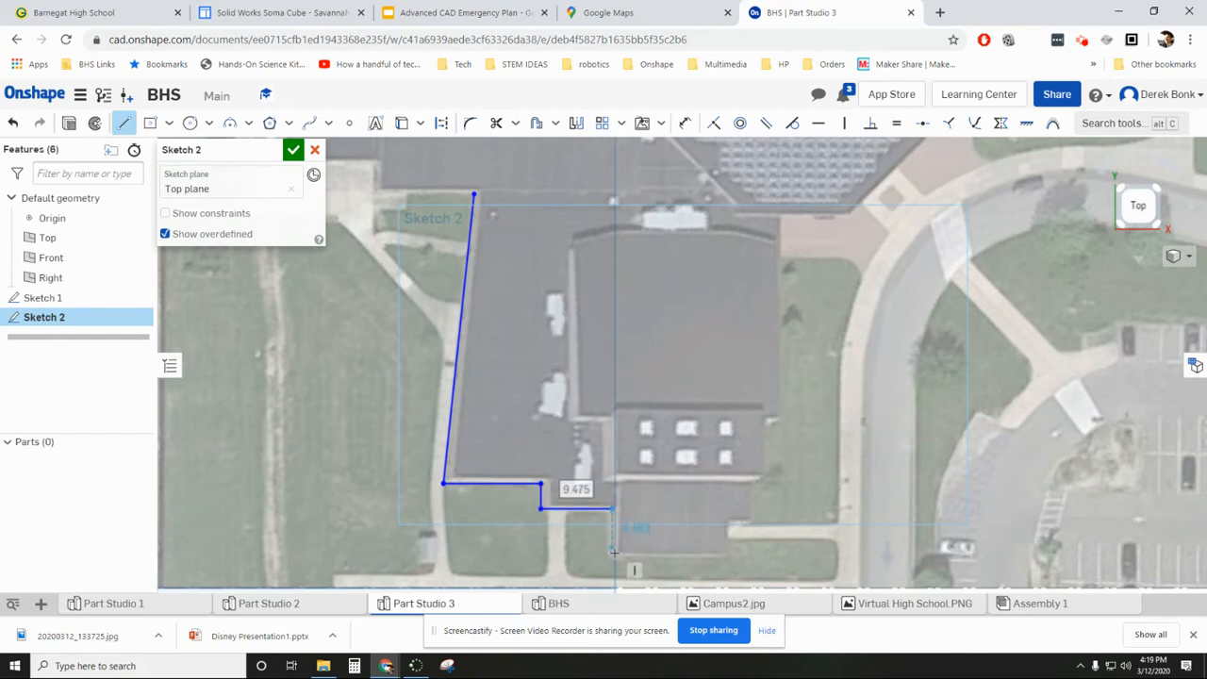
click(612, 553)
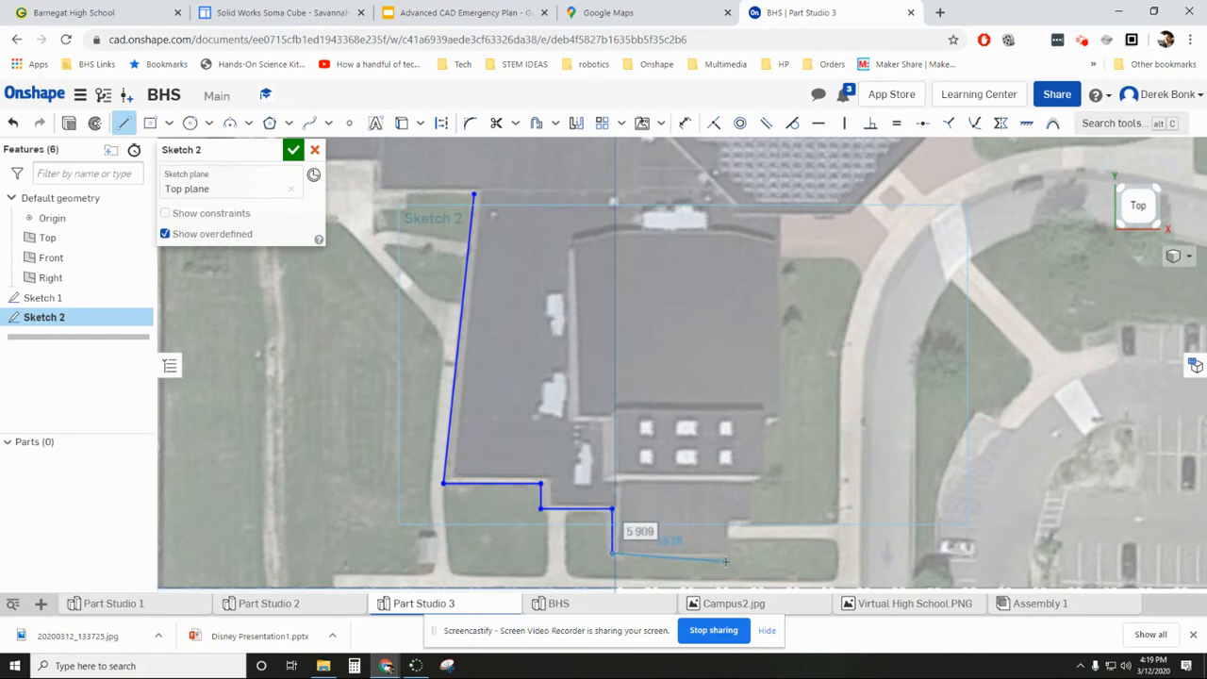
click(724, 553)
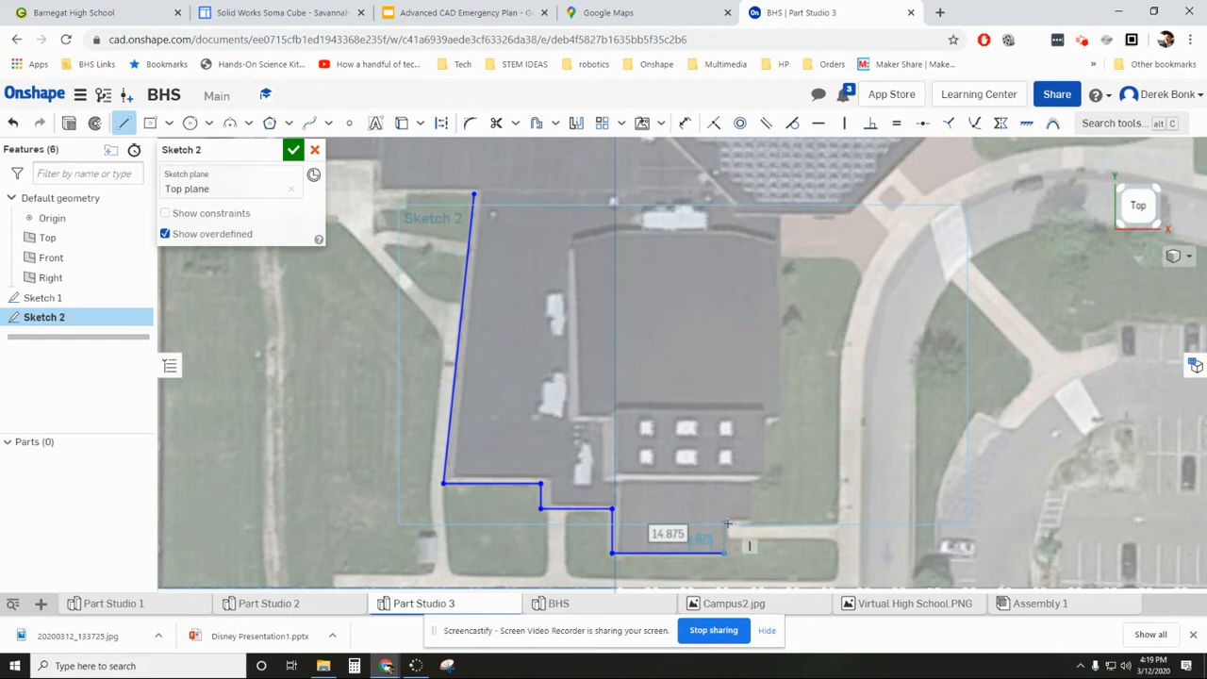
click(747, 521)
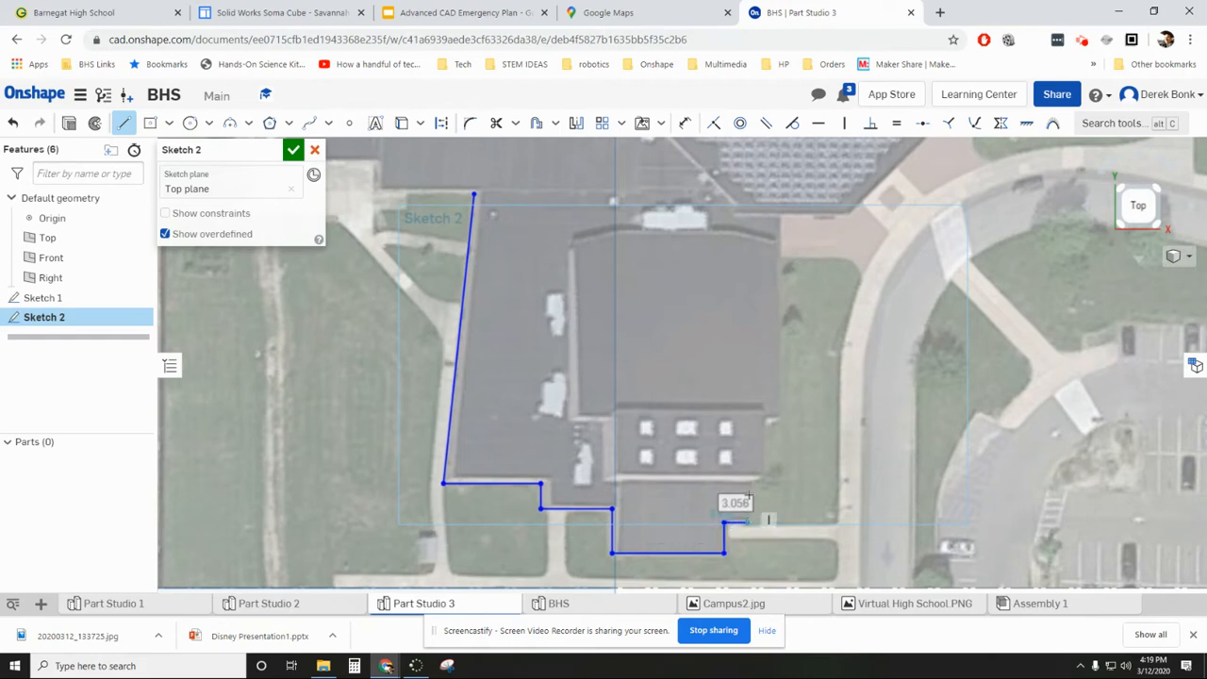
click(749, 423)
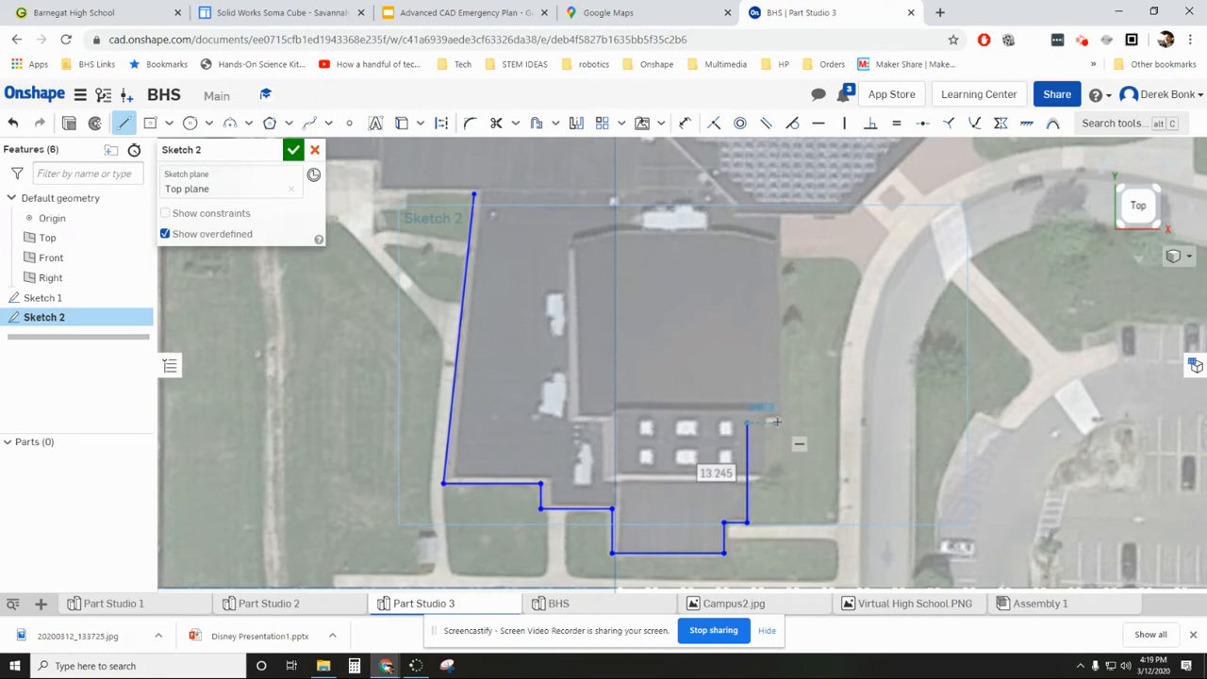
click(775, 422)
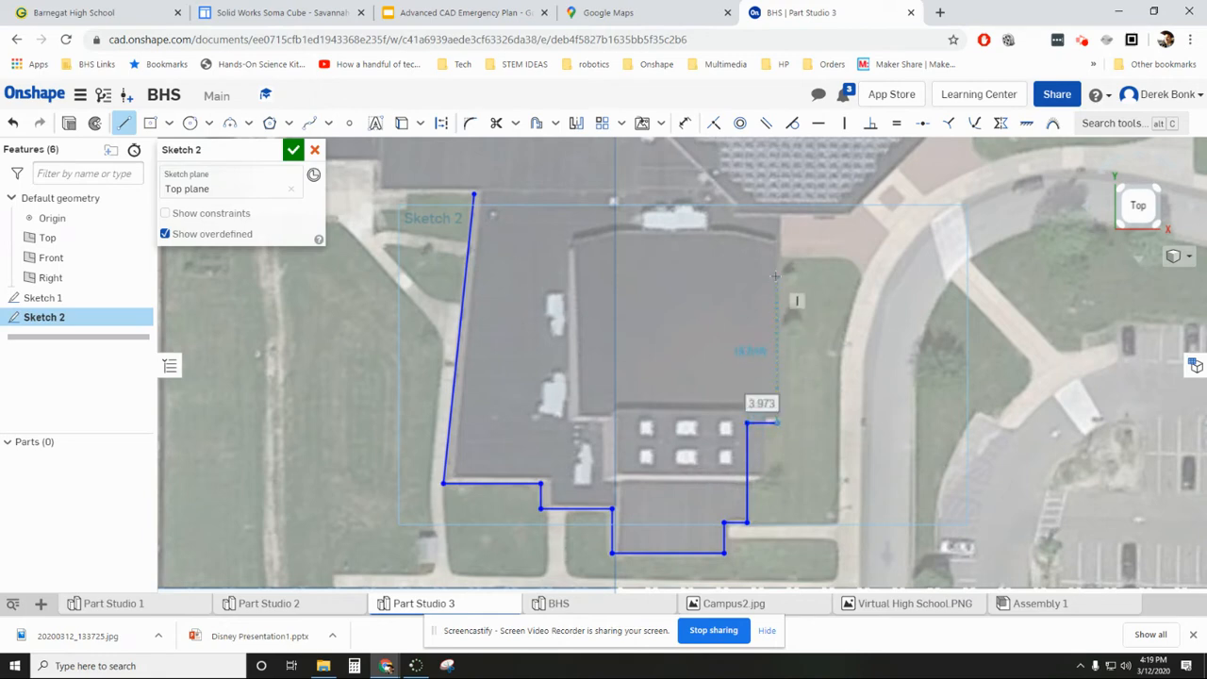
- Outline the wing's large square roof with lines, about 27.9 mm wide and 25.7 mm tall, closing at the stepped wall's corner
click(777, 230)
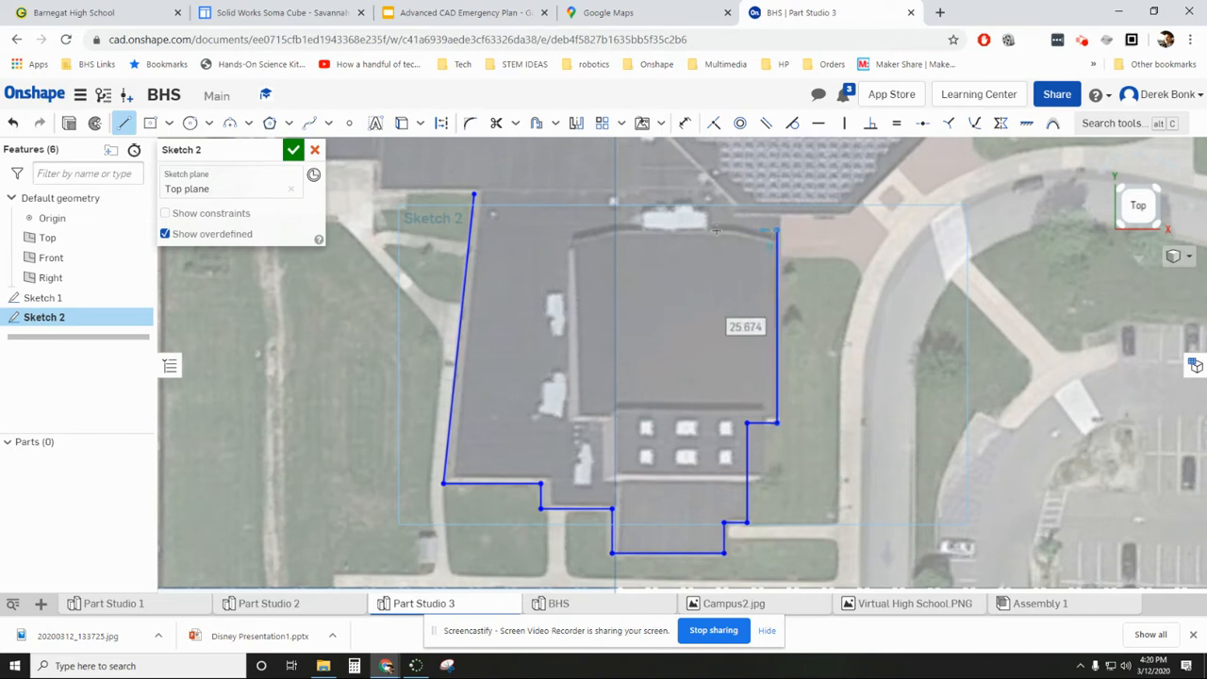
click(567, 230)
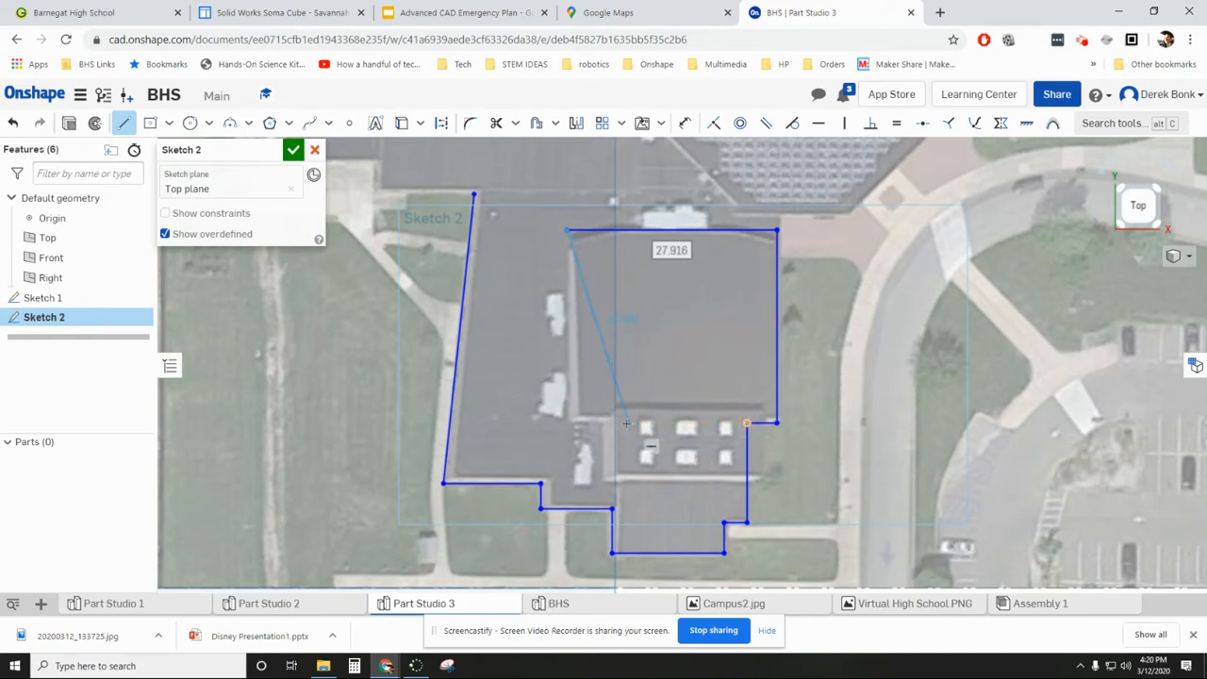
click(566, 424)
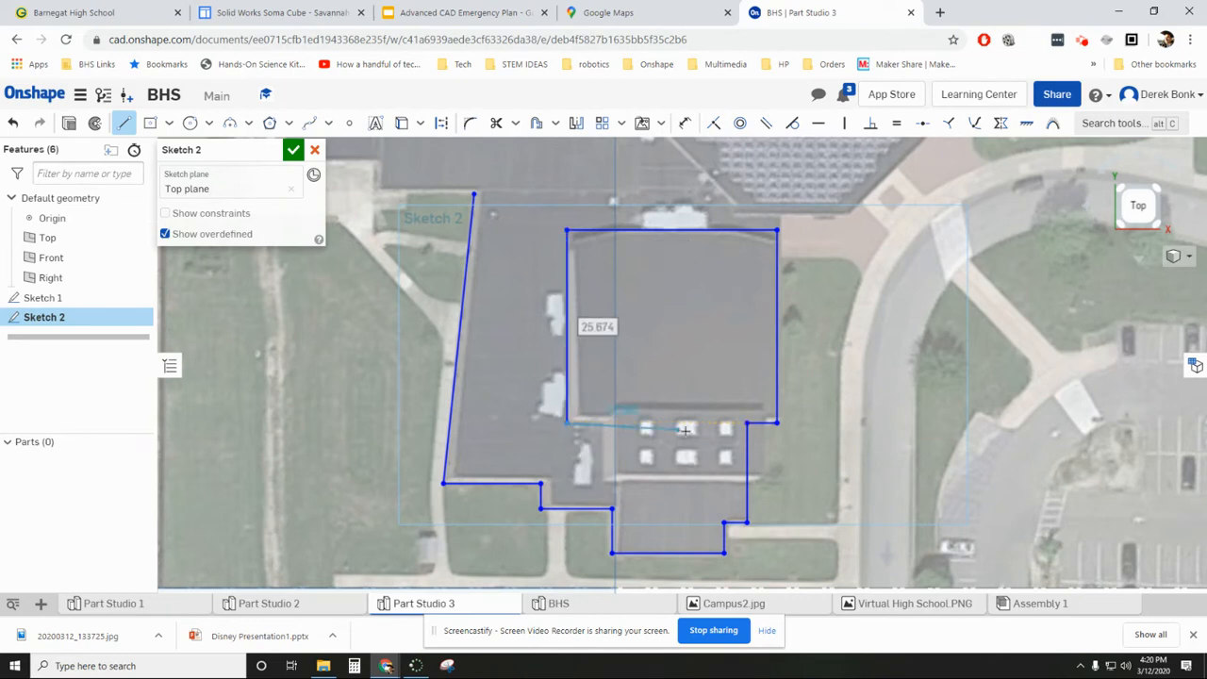
click(746, 423)
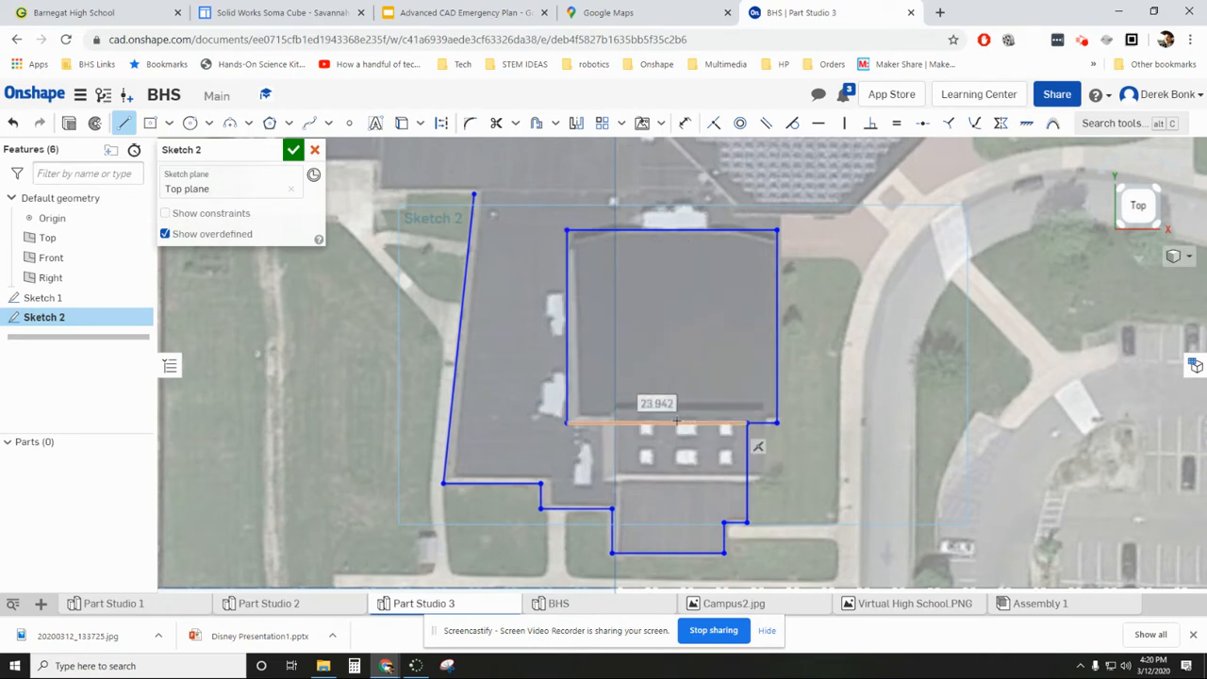
- Outline the skylight section below the large roof with lines about 7.5 mm and 19.4 mm long, ending on the east wall
click(602, 425)
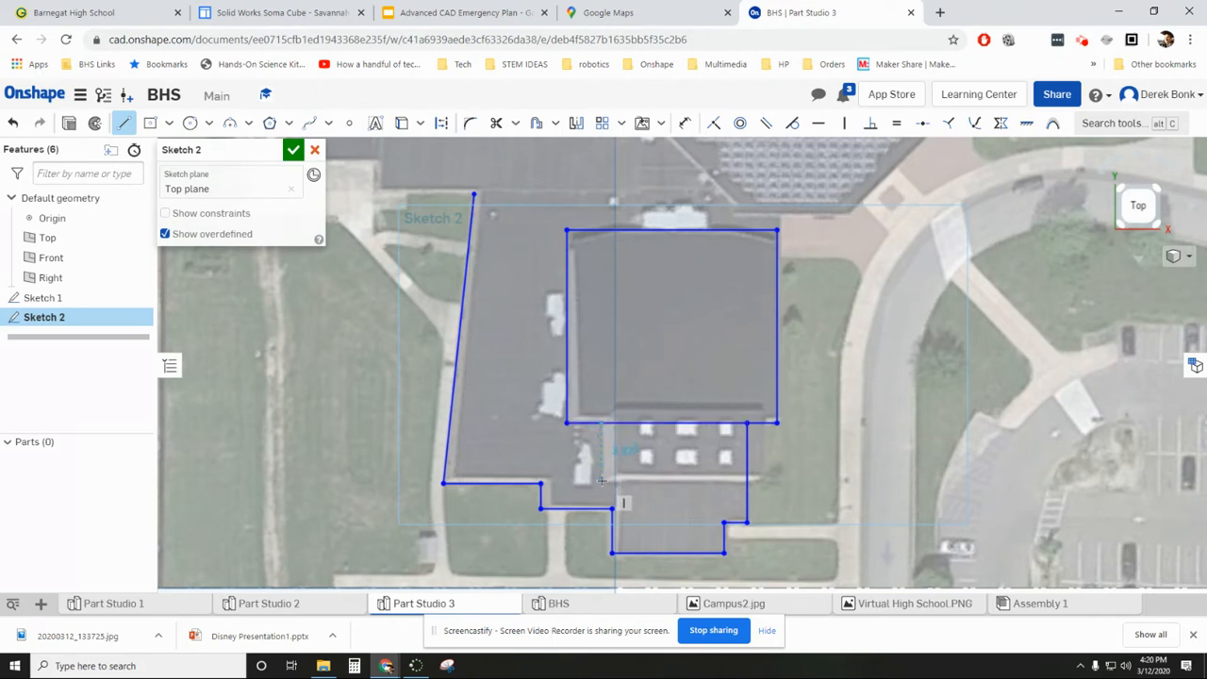
click(601, 480)
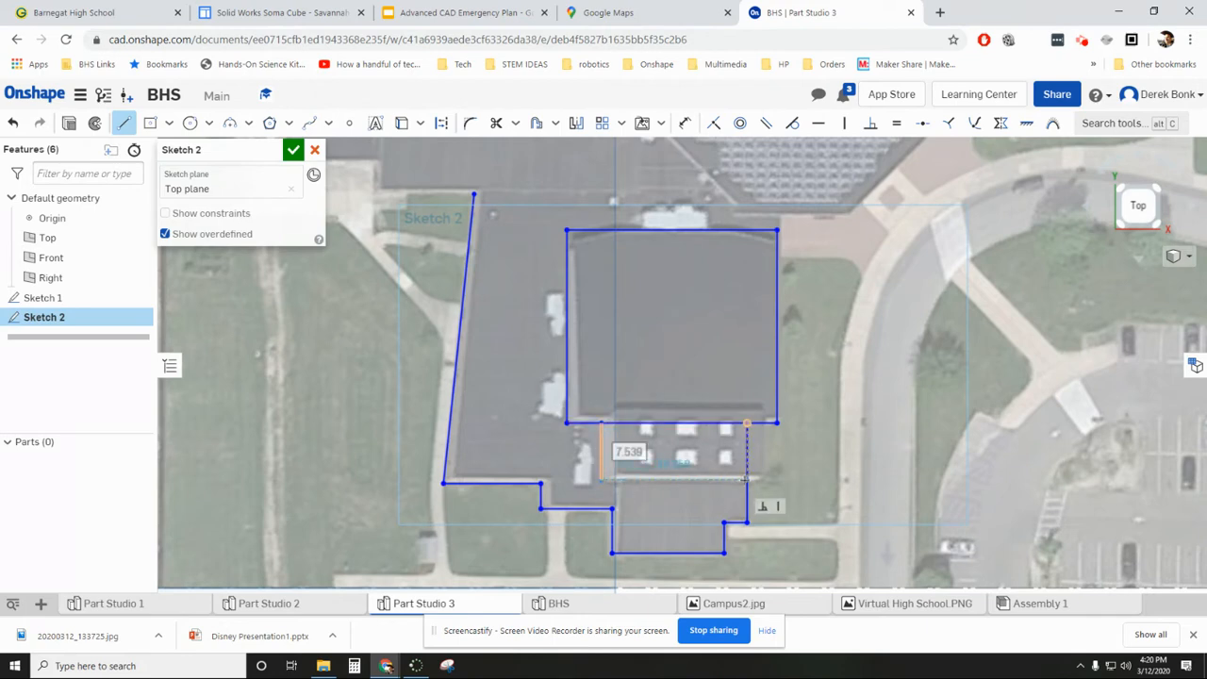
click(745, 480)
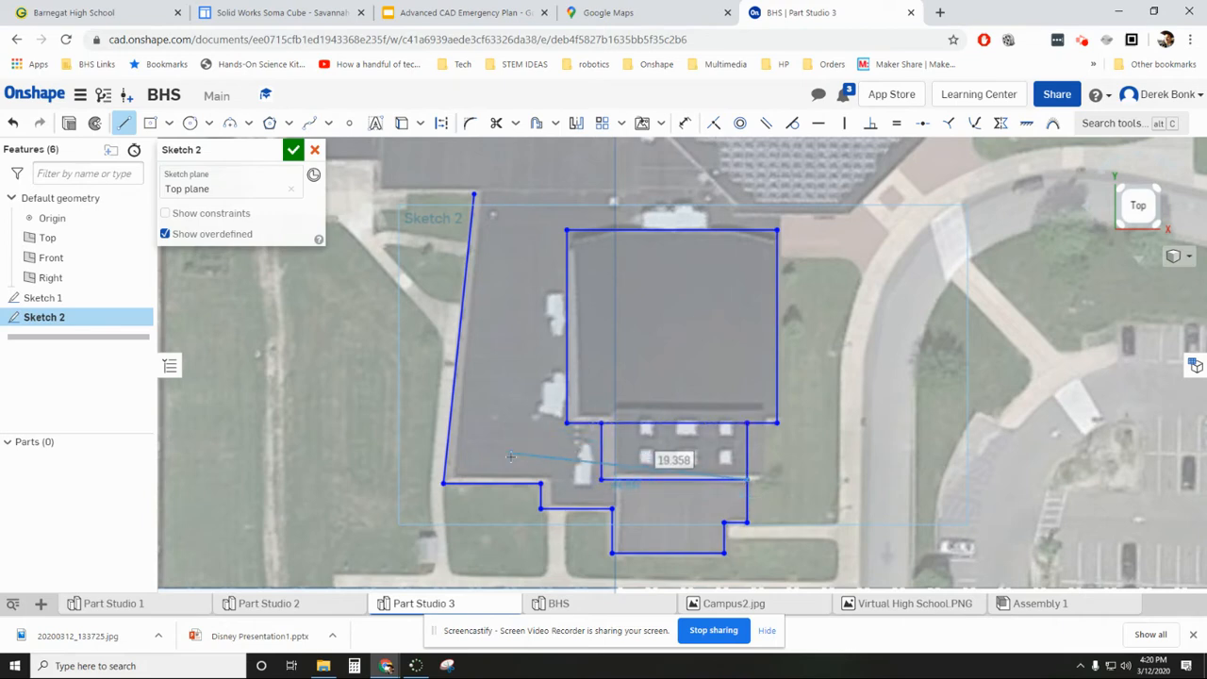
key(Escape)
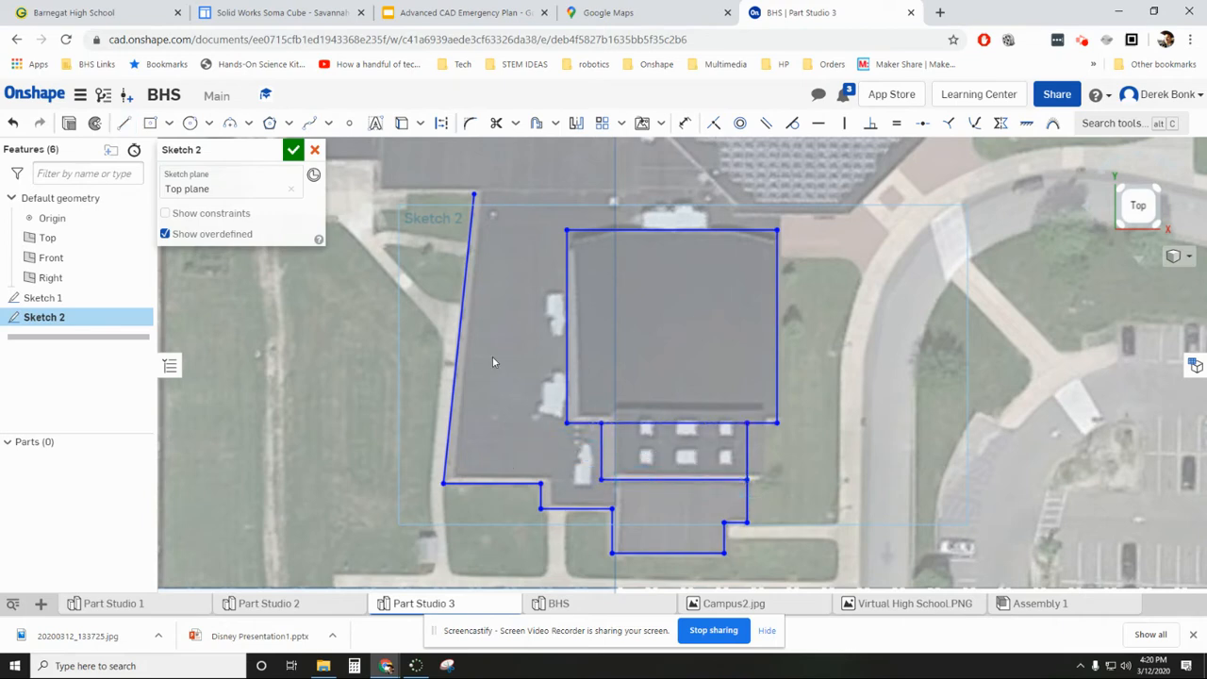
- Start a line at the upper end of the slanted west wall and check the adjoining roofs in the aerial photo
click(124, 122)
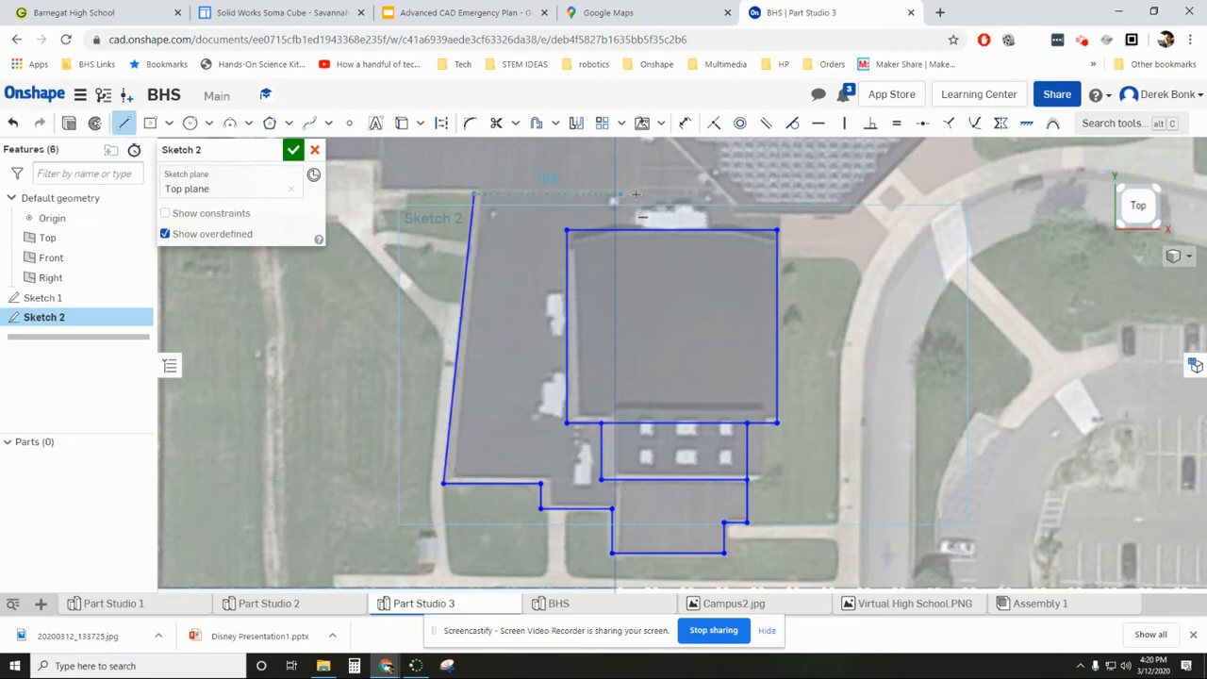
scroll(698, 205, down, 5)
scroll(692, 204, down, 3)
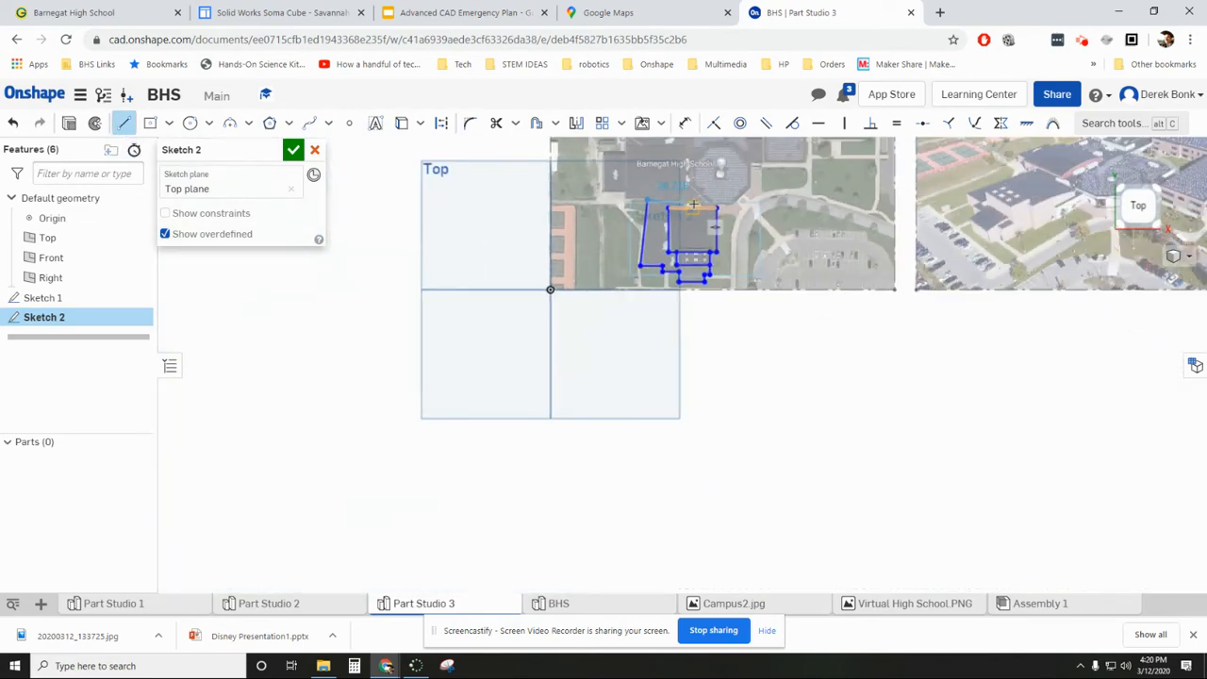
middle_drag(980, 170, 798, 299)
scroll(799, 300, up, 6)
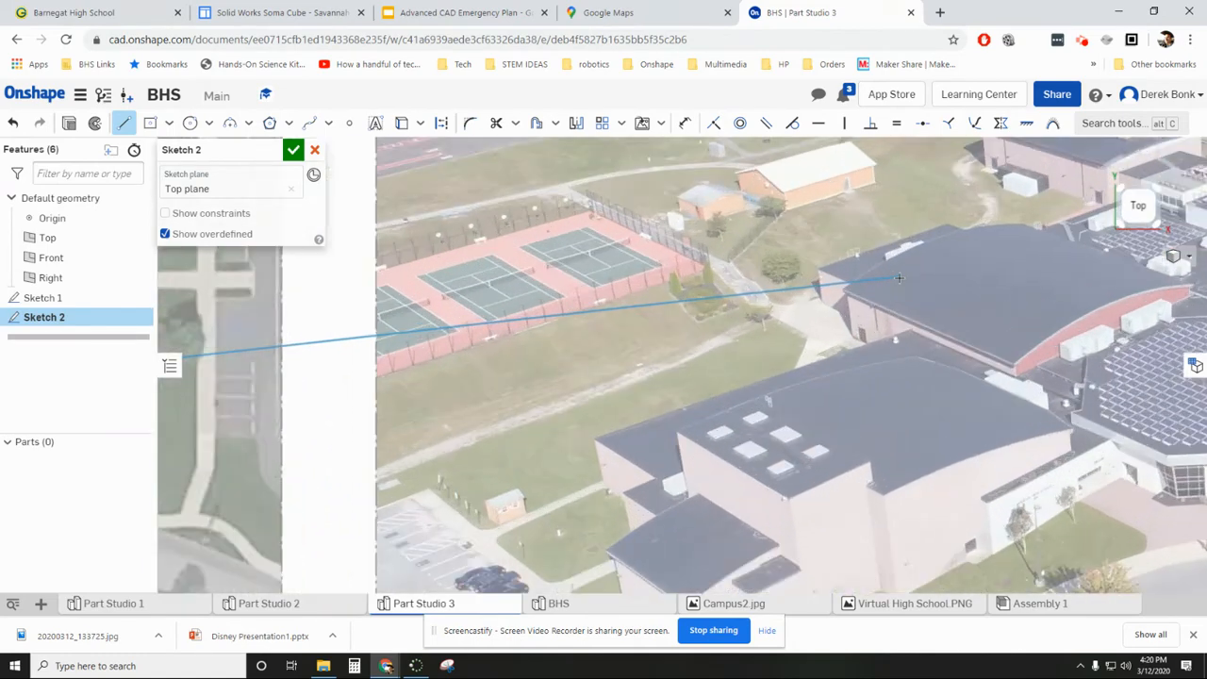
- Switch to Google Maps and examine the school's roofs and building layout from several tilted 3D angles
click(630, 13)
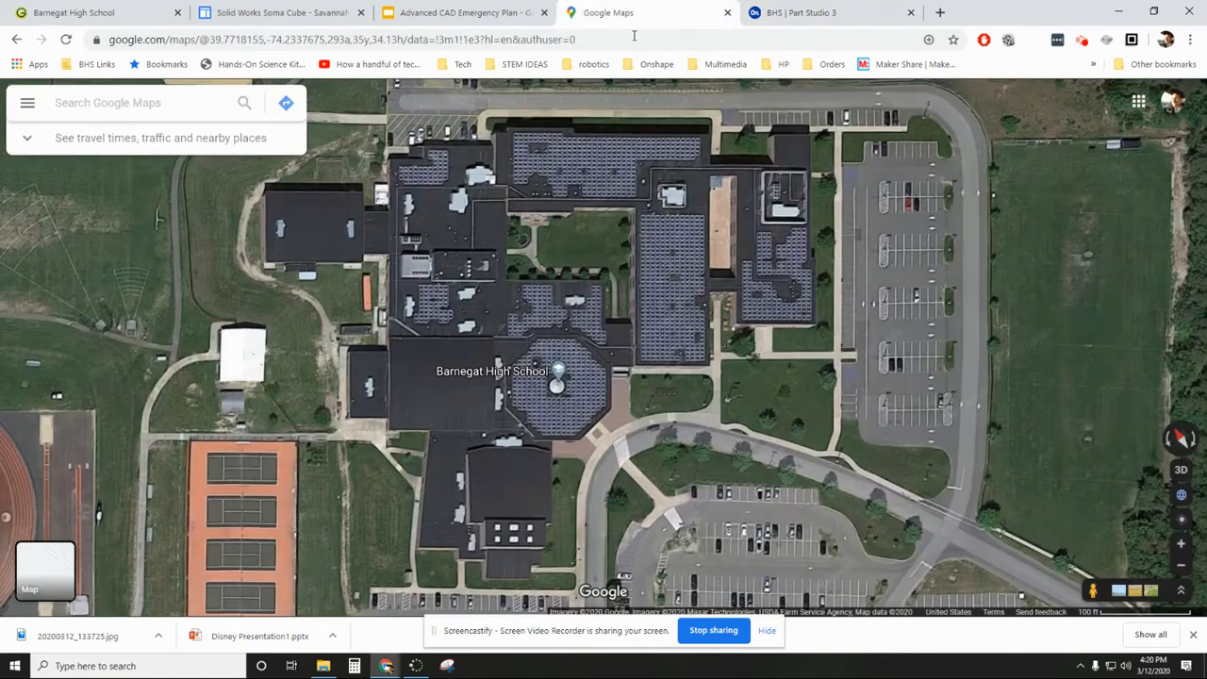
right_click(631, 397)
click(882, 397)
right_click(871, 367)
ctrl+drag(860, 391, 757, 225)
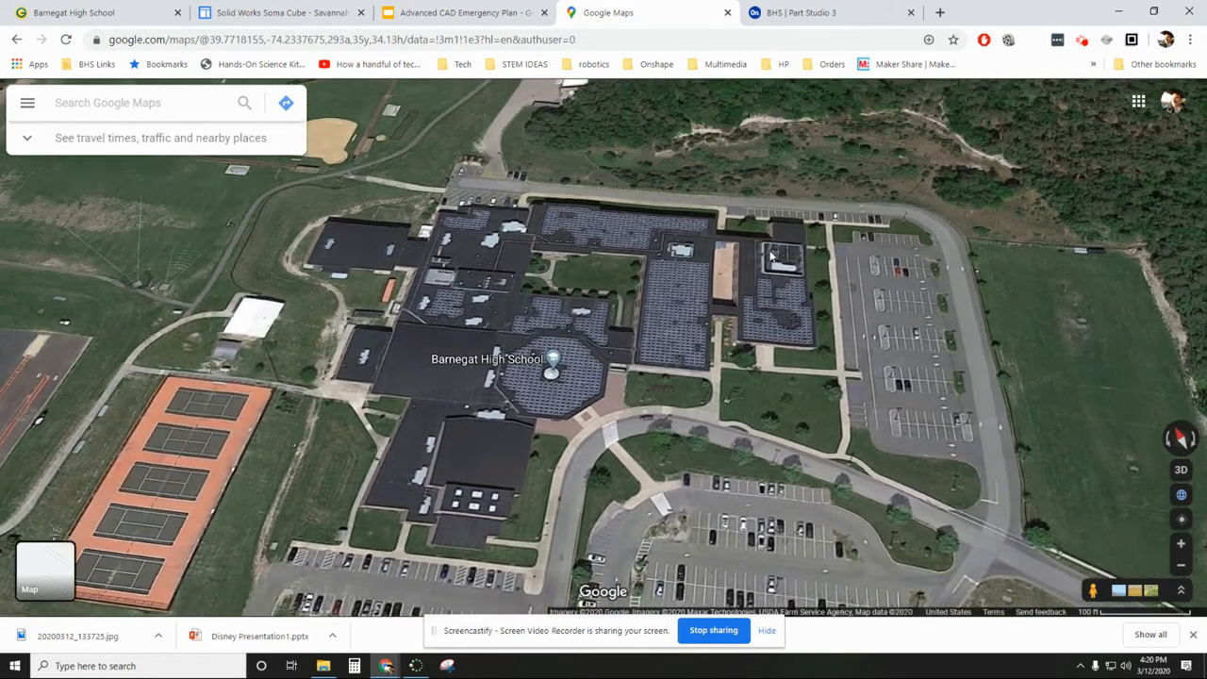
ctrl+drag(741, 431, 694, 427)
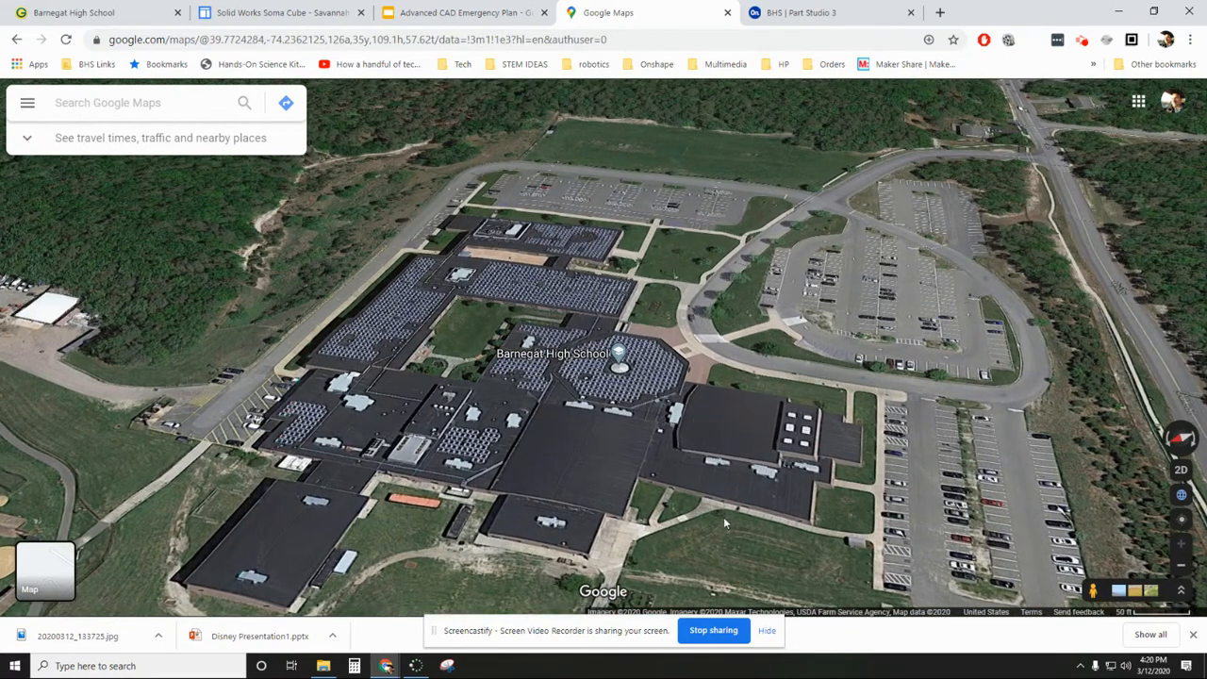
right_click(758, 534)
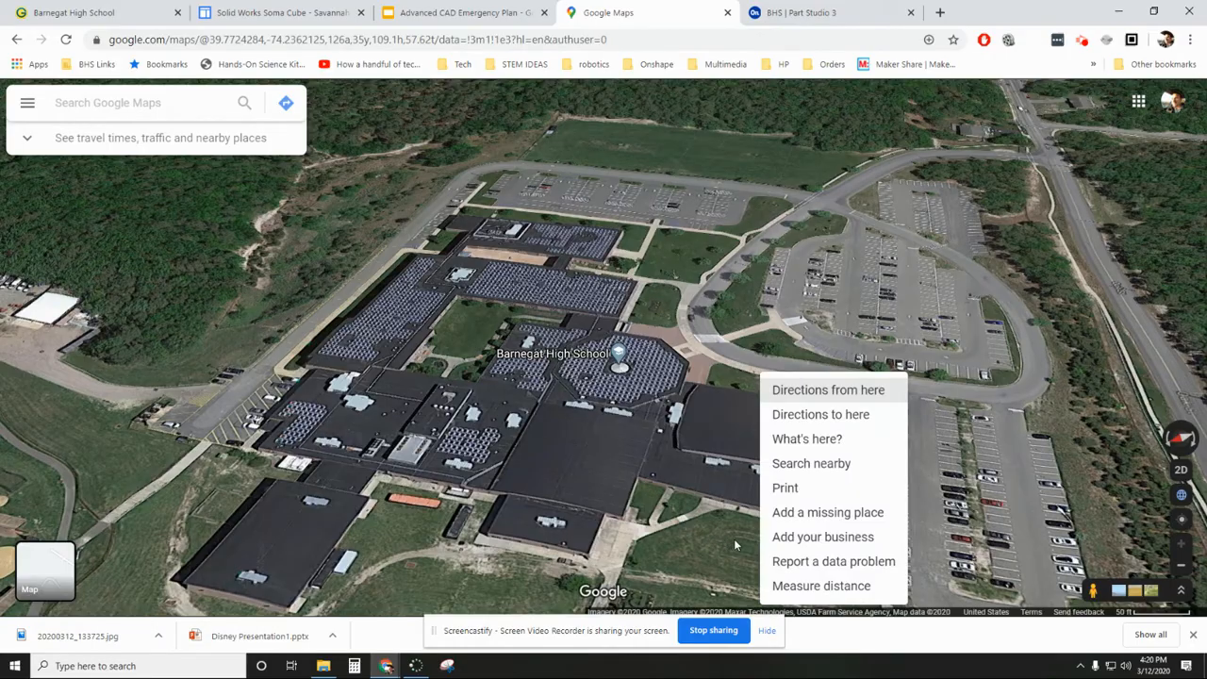
ctrl+drag(677, 542, 358, 539)
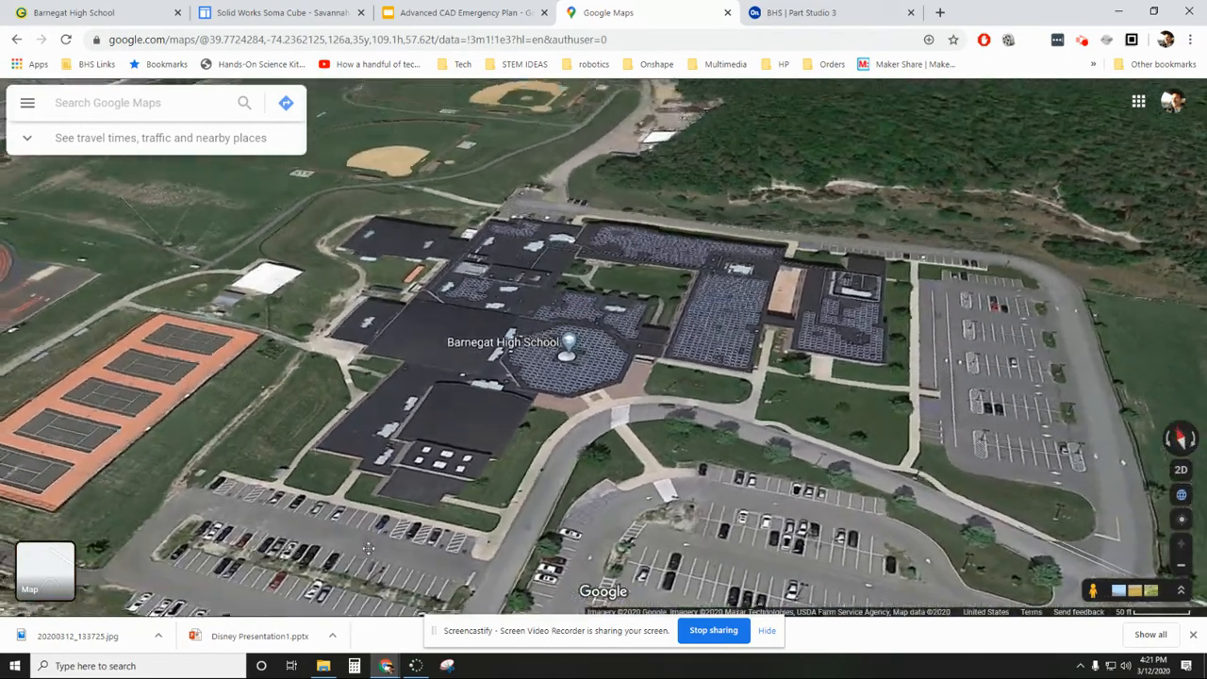
- Return to Onshape and draw the wing's north edge about 33.3 mm long, a 3.7 mm diagonal, and a short horizontal segment beside the octagon
click(792, 13)
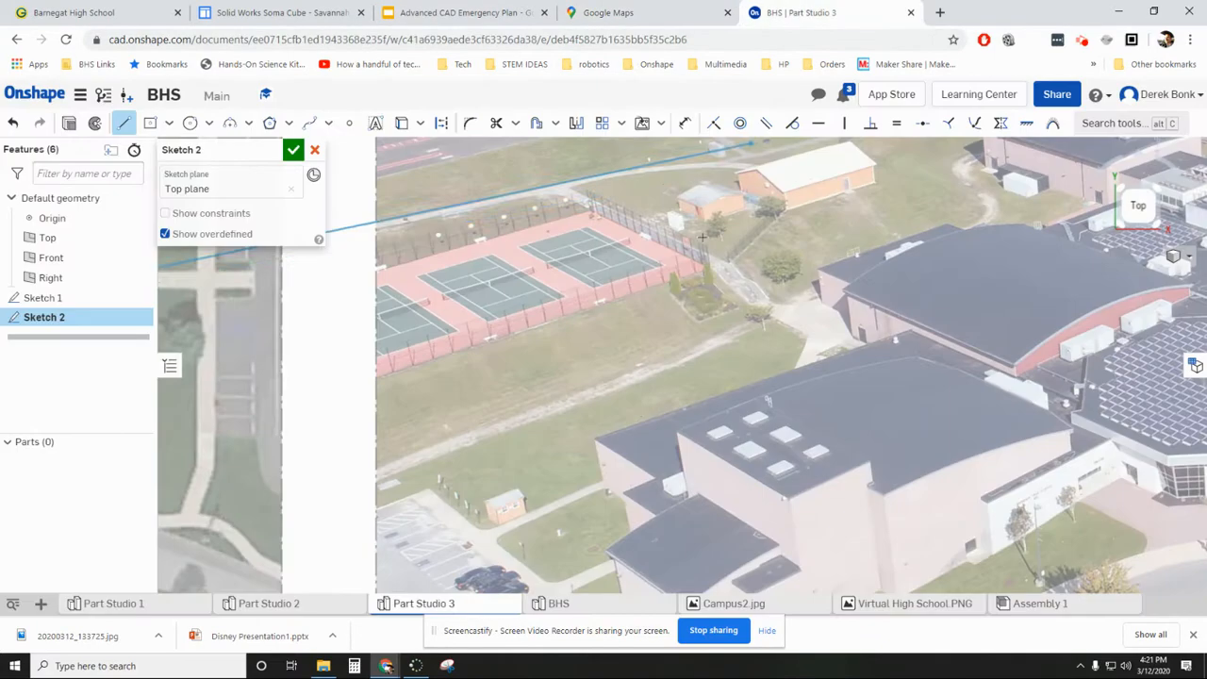
scroll(585, 418, down, 6)
middle_drag(445, 416, 580, 418)
scroll(580, 418, up, 8)
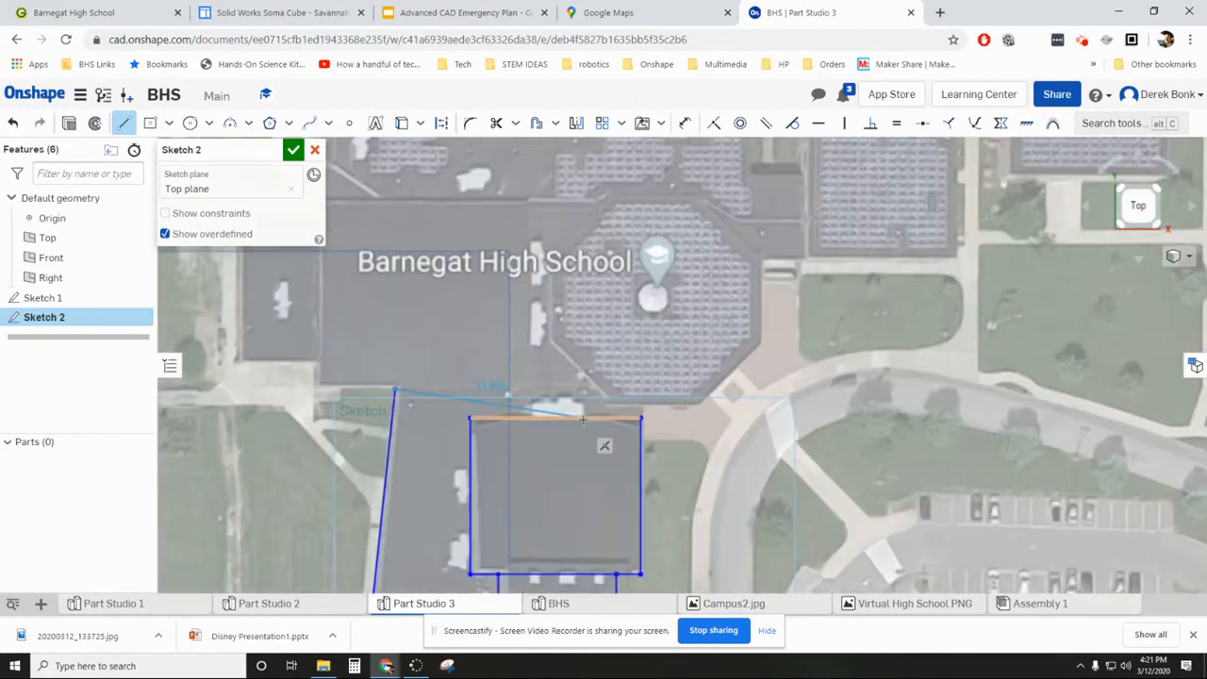
scroll(582, 416, up, 1)
scroll(599, 355, down, 2)
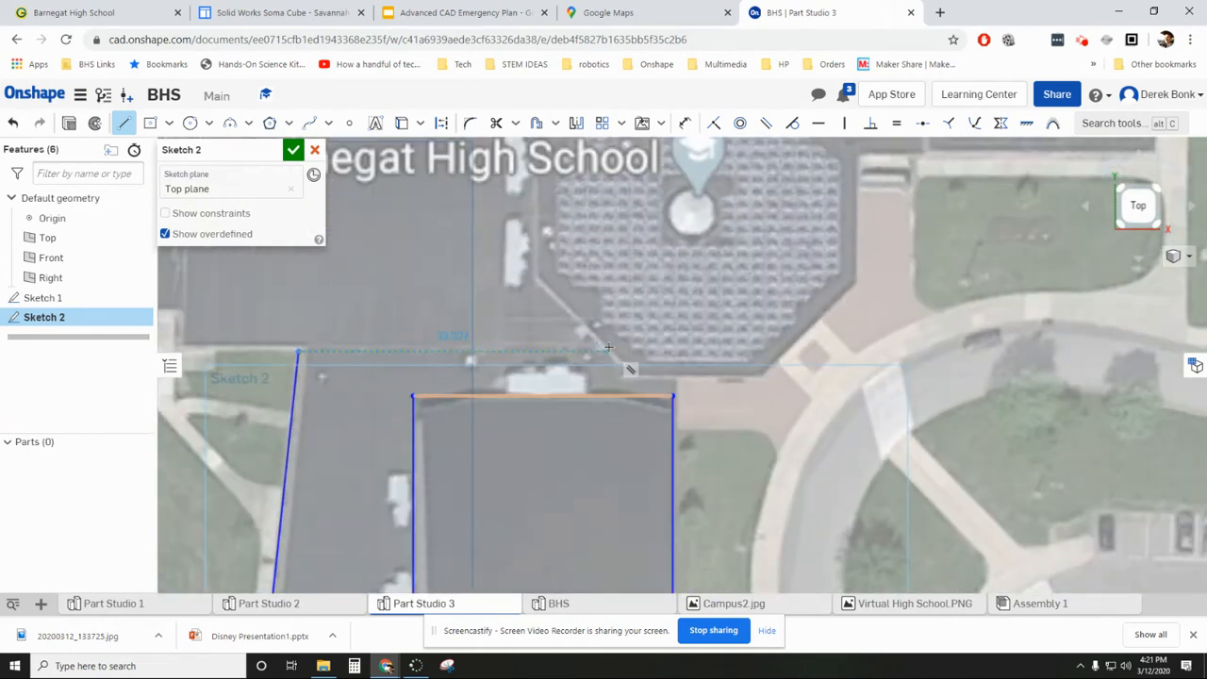
click(608, 350)
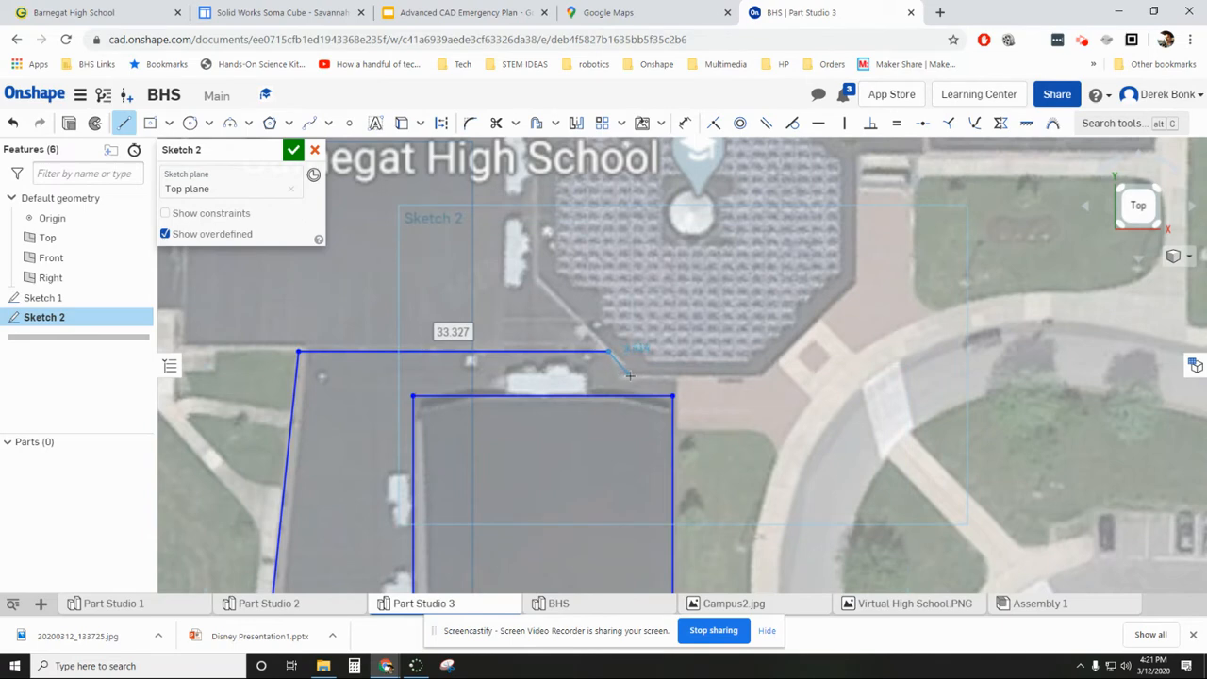
click(630, 377)
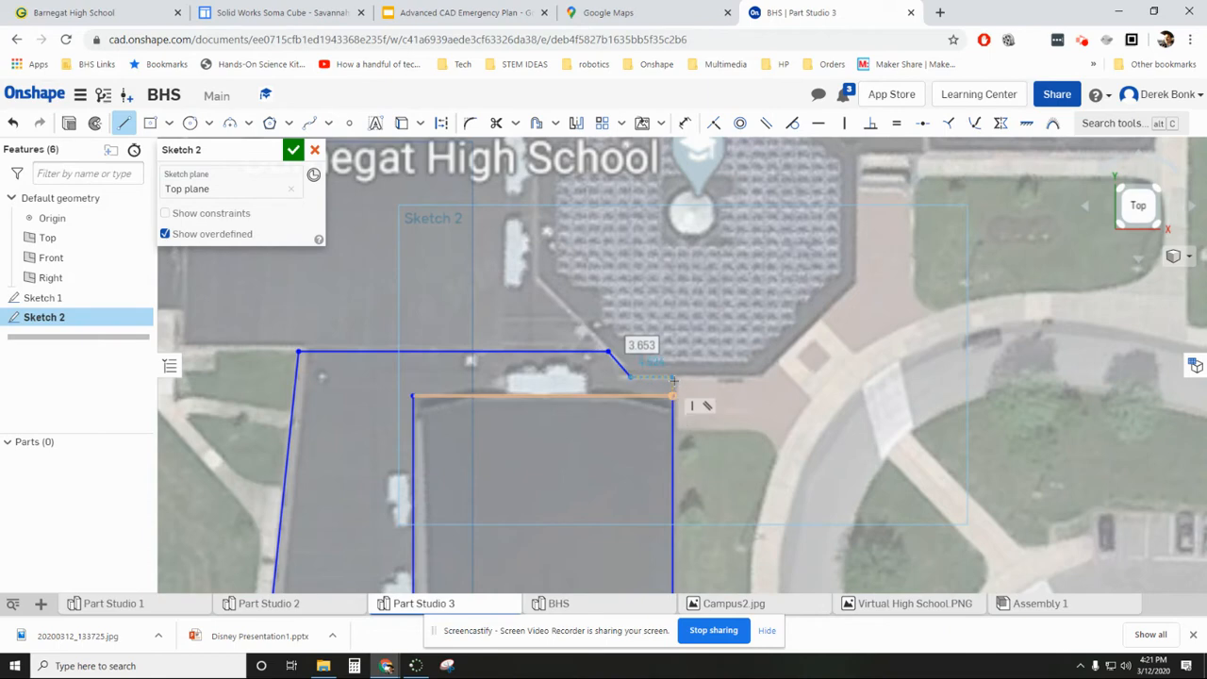
click(674, 378)
- End the line chain and examine the traced wing's roof levels in the aerial photo against the satellite image
scroll(776, 375, down, 3)
scroll(777, 375, down, 3)
right_drag(752, 460, 755, 409)
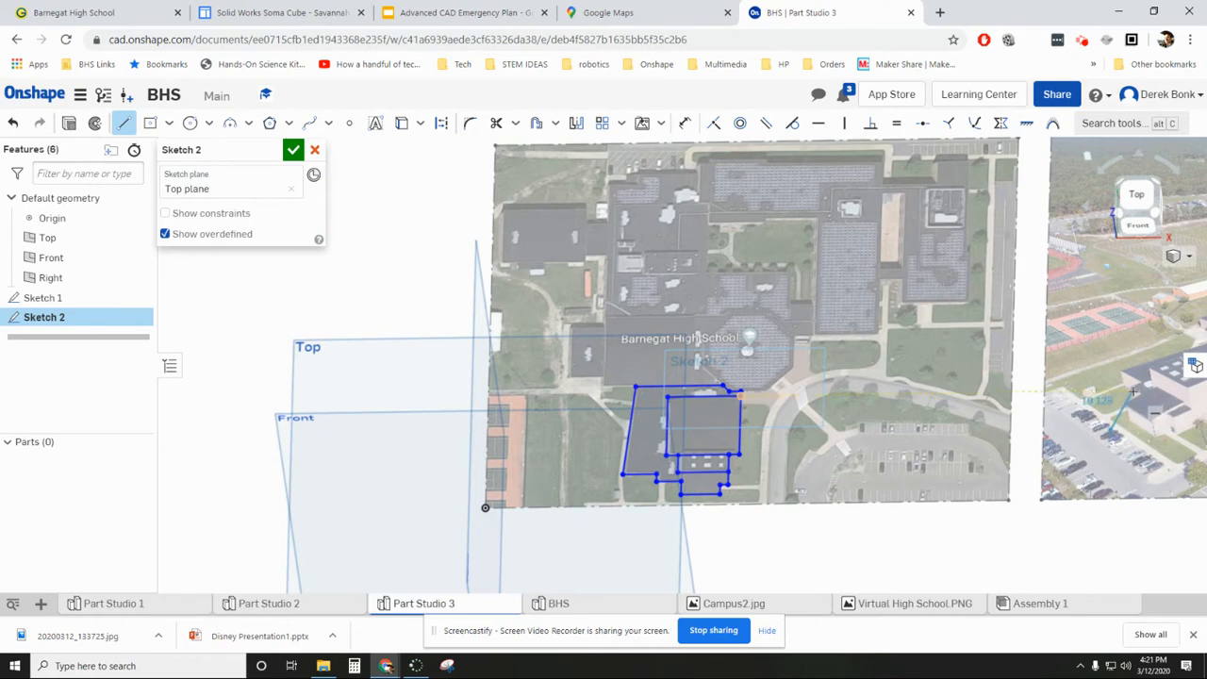
key(Escape)
middle_drag(1139, 394, 834, 401)
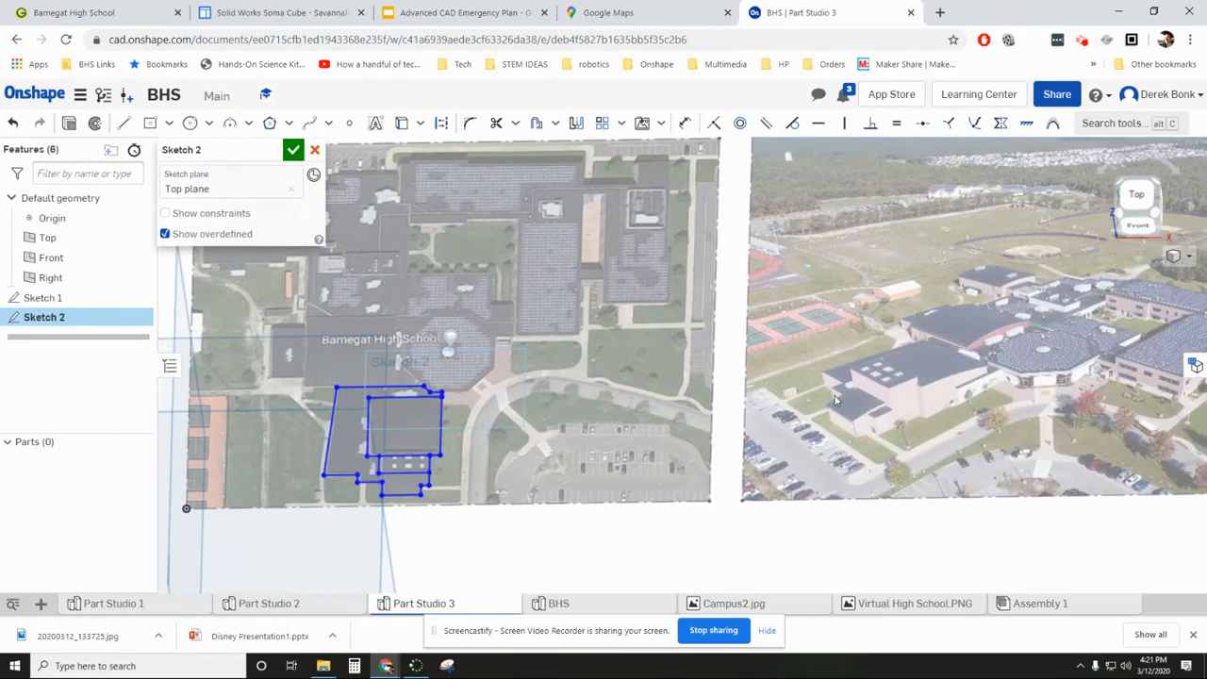
scroll(835, 401, up, 5)
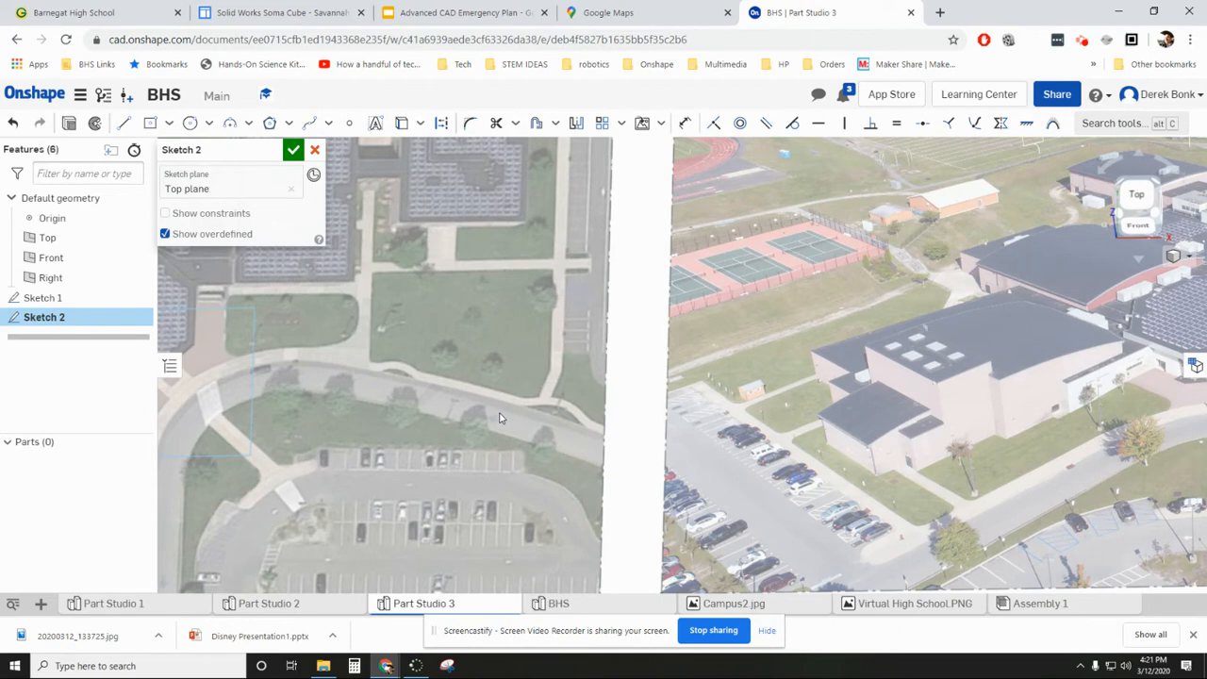
- Extrude the traced wing's outer region in Sketch 2 as a new solid with a depth of about 12.2 mm
scroll(499, 418, down, 3)
scroll(640, 401, up, 2)
mouse_move(640, 401)
middle_down()
mouse_move(658, 379)
mouse_move(584, 378)
middle_up()
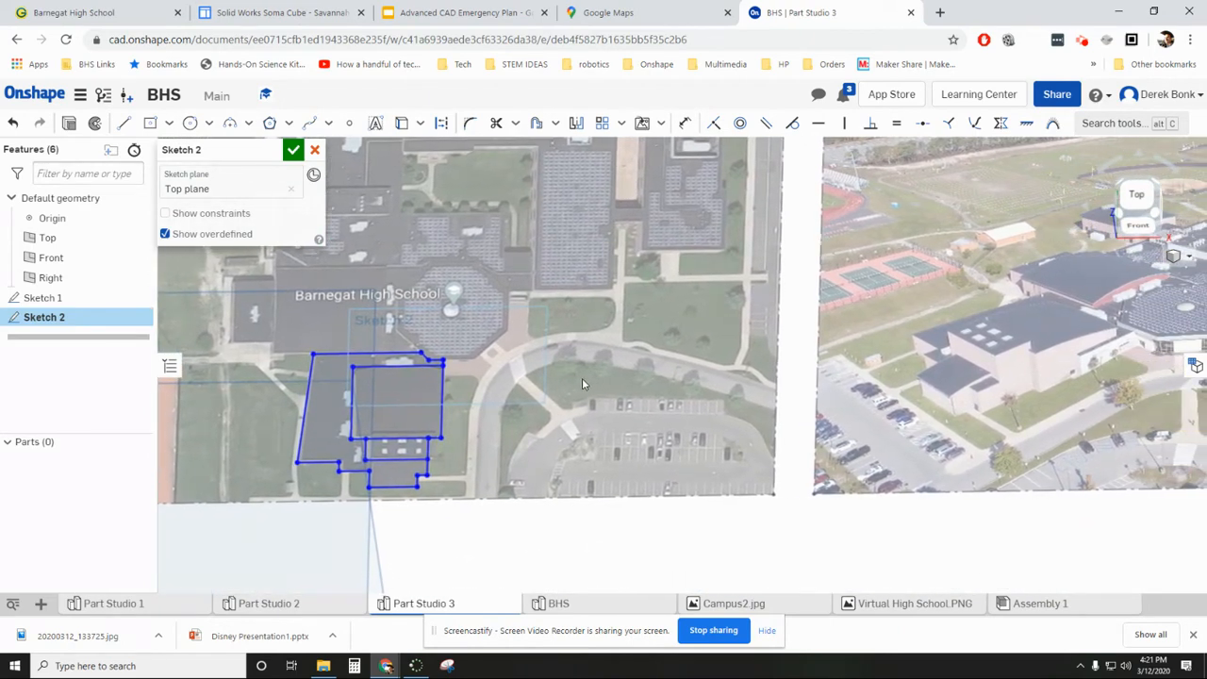
click(325, 424)
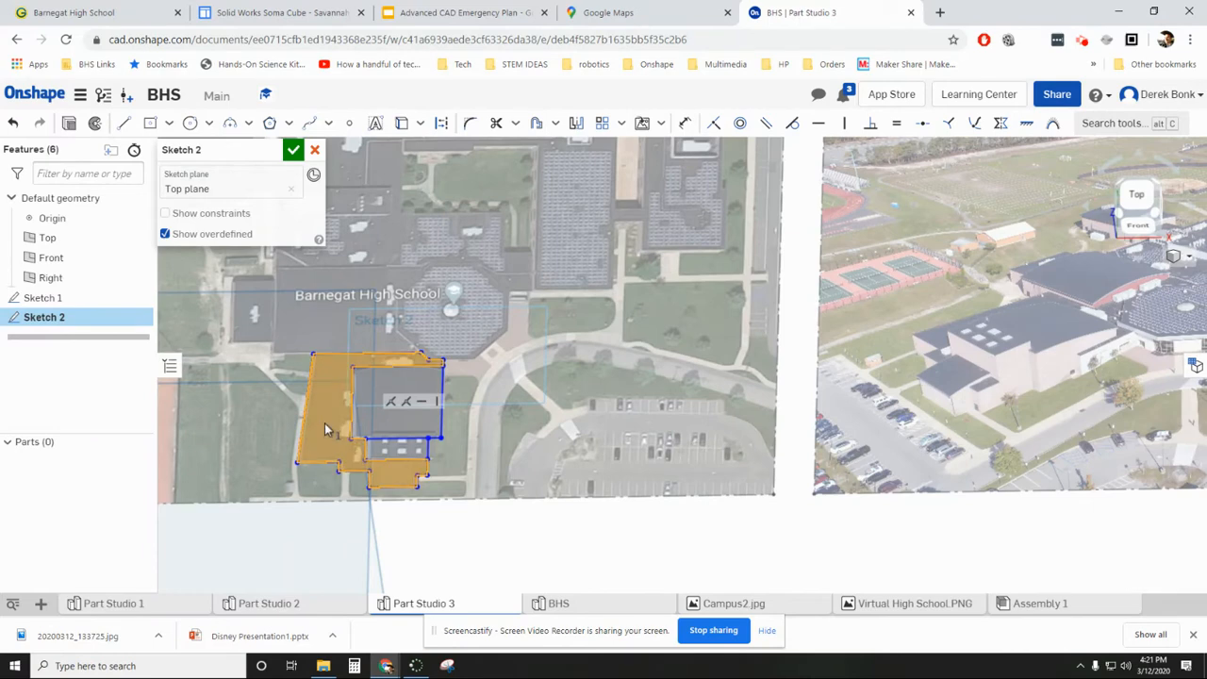
click(67, 126)
right_drag(222, 436, 219, 388)
scroll(1041, 398, up, 3)
scroll(1044, 403, up, 2)
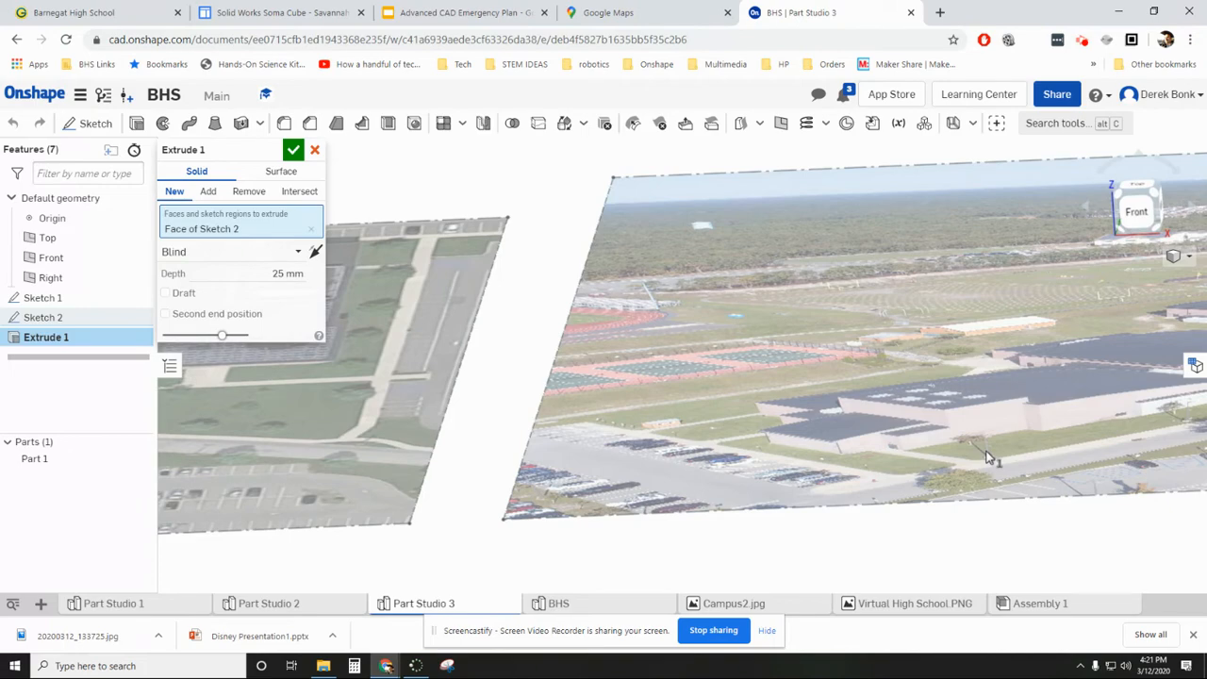
scroll(812, 407, down, 2)
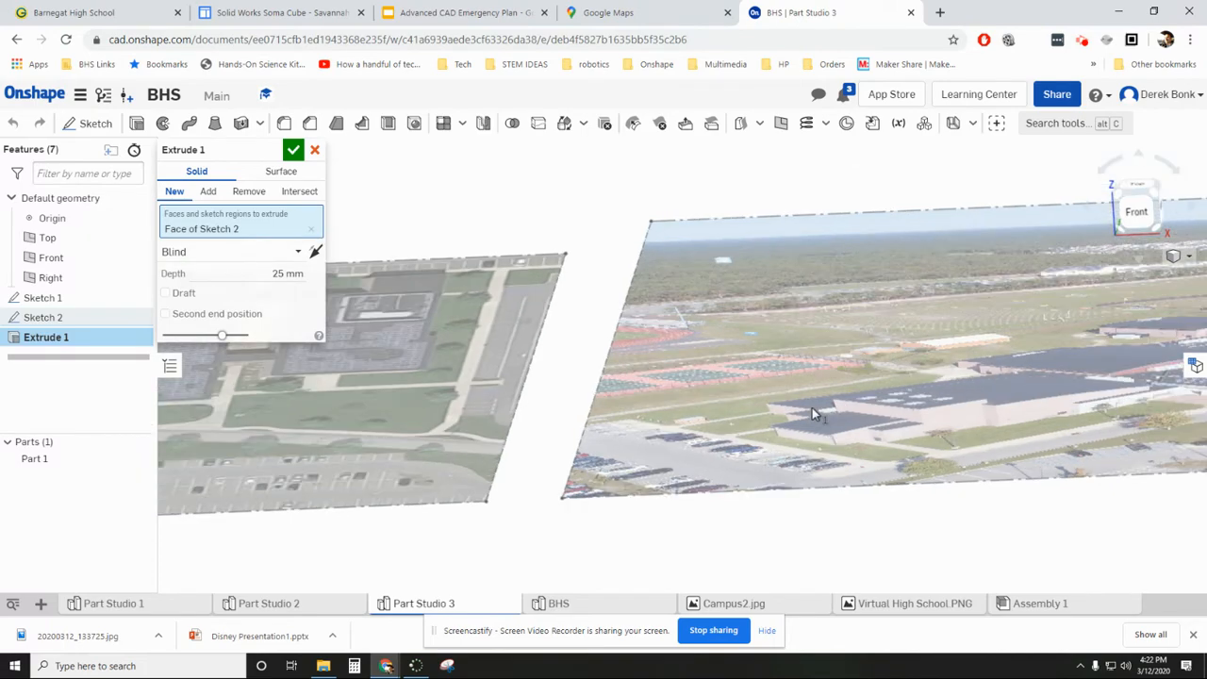
scroll(812, 407, down, 2)
right_drag(1104, 432, 1097, 461)
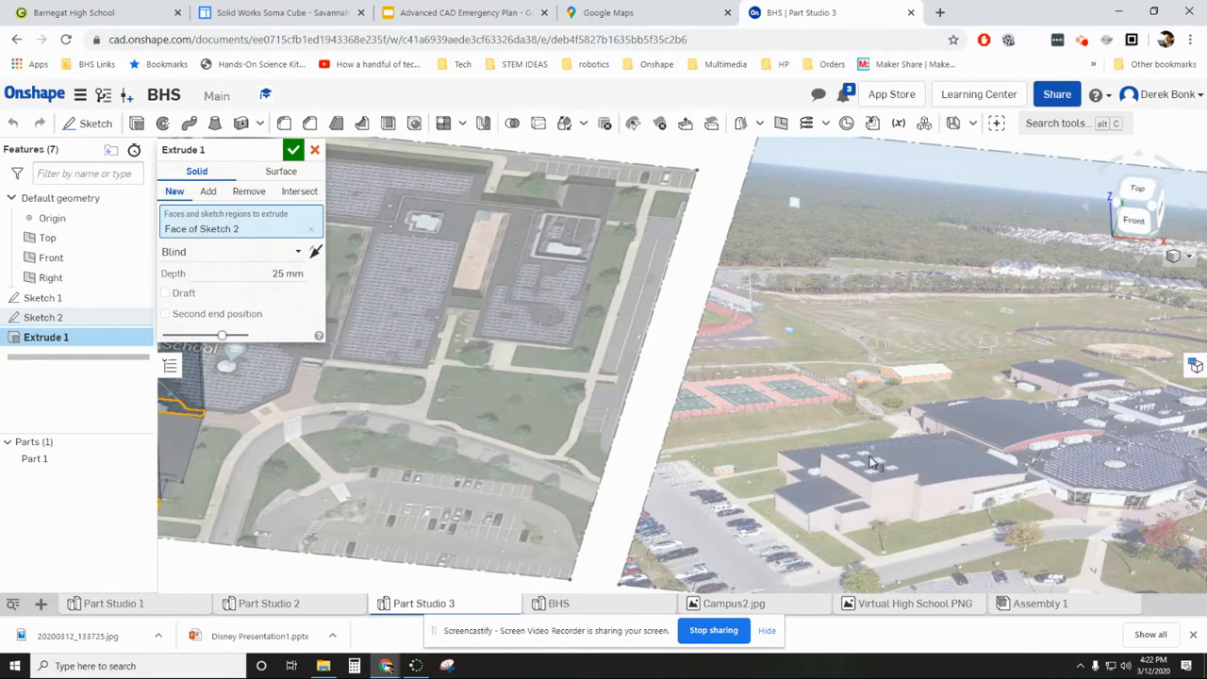
scroll(886, 476, down, 1)
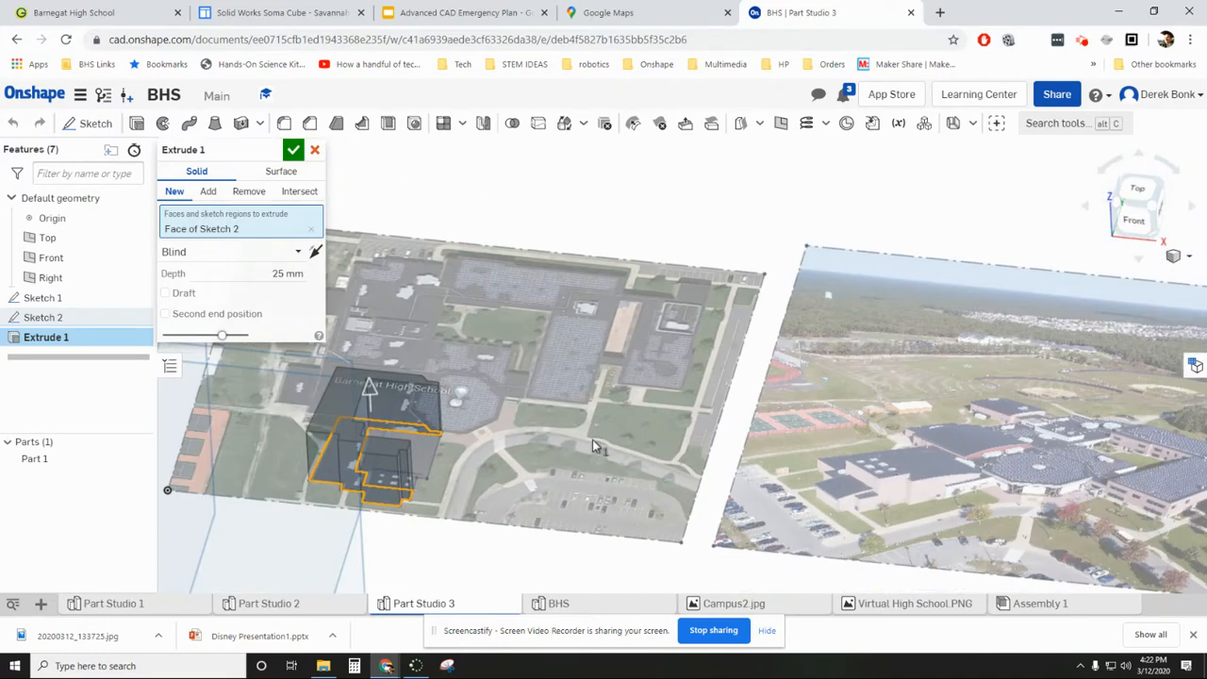
drag(368, 391, 371, 414)
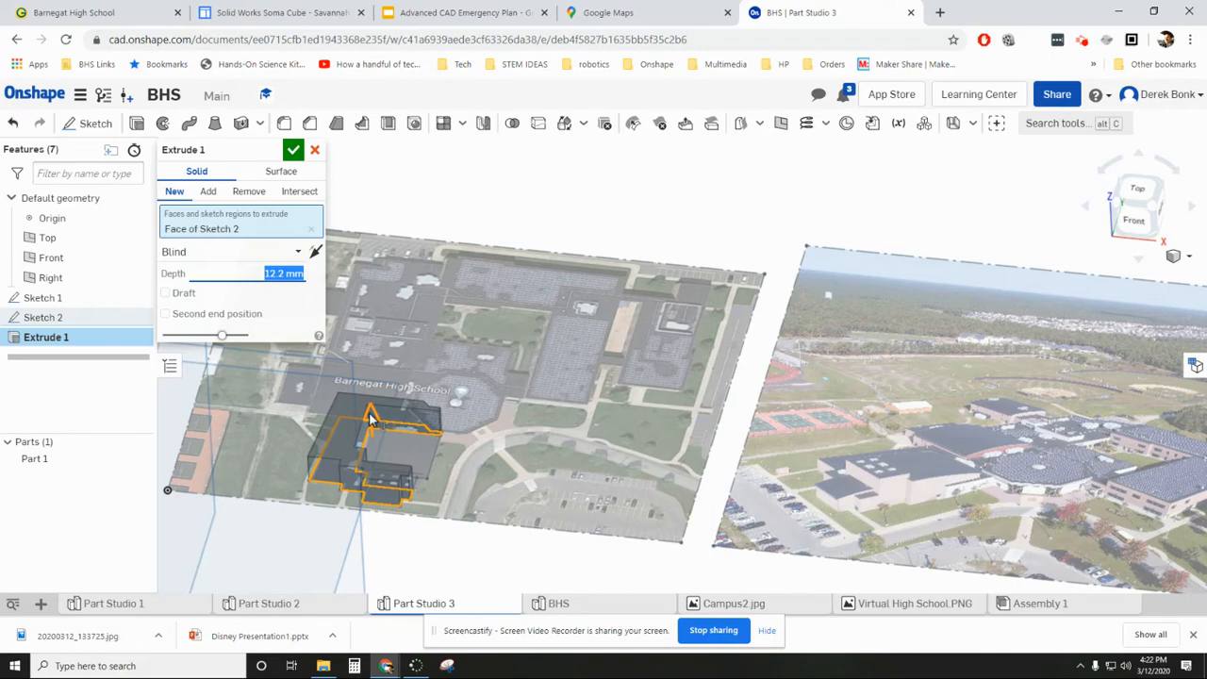
- Add the wing's large rectangular roof region to the extrusion and set the depth to 20 mm
mouse_move(453, 475)
right_down()
mouse_move(449, 533)
mouse_move(438, 510)
mouse_move(500, 466)
mouse_move(503, 435)
right_up()
click(410, 472)
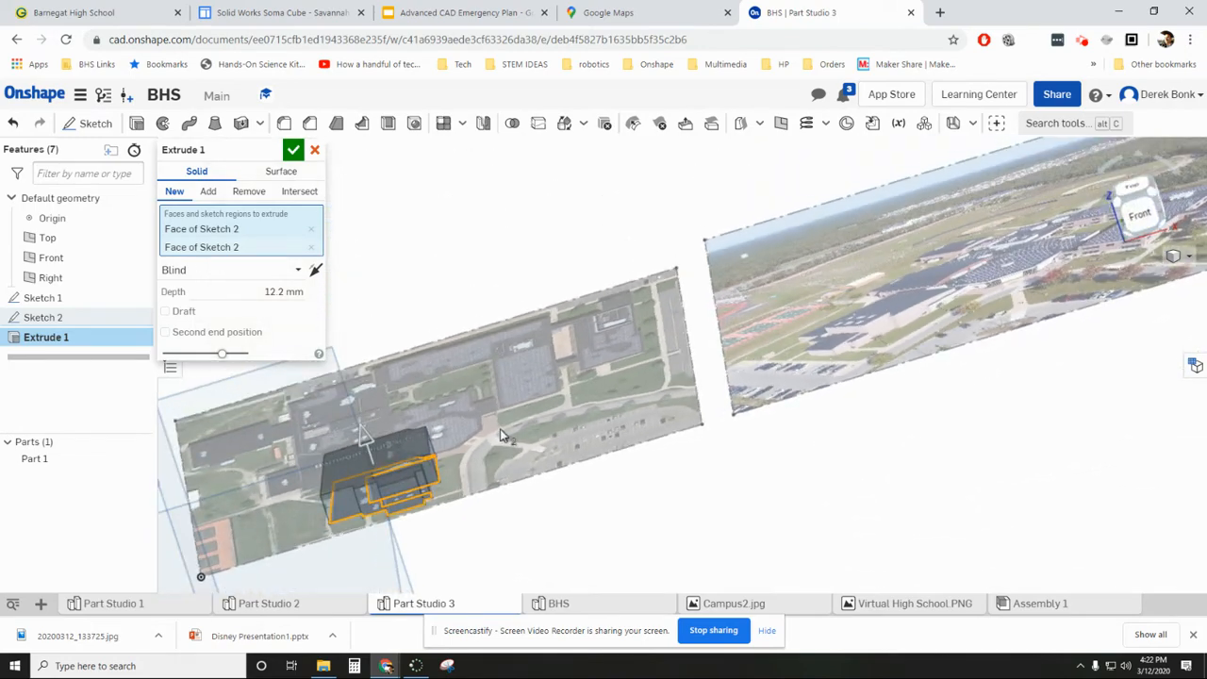
click(264, 296)
text(20)
key(Return)
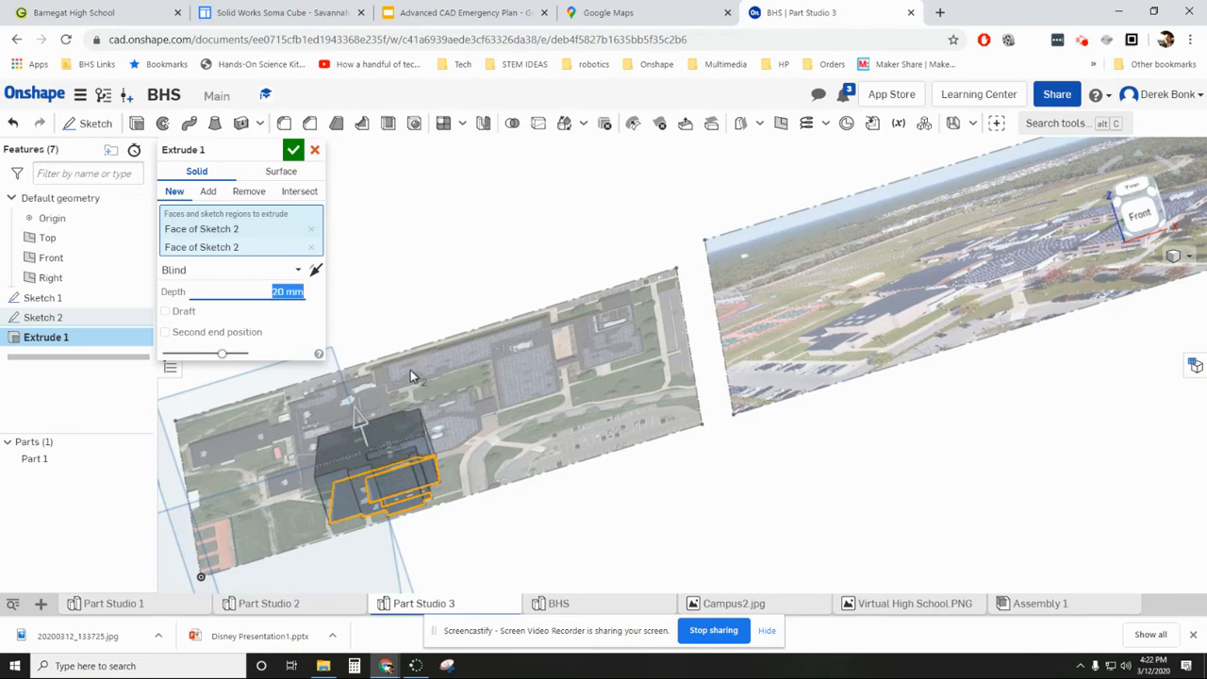
scroll(487, 379, down, 2)
mouse_move(494, 373)
right_down()
mouse_move(512, 433)
mouse_move(516, 371)
right_up()
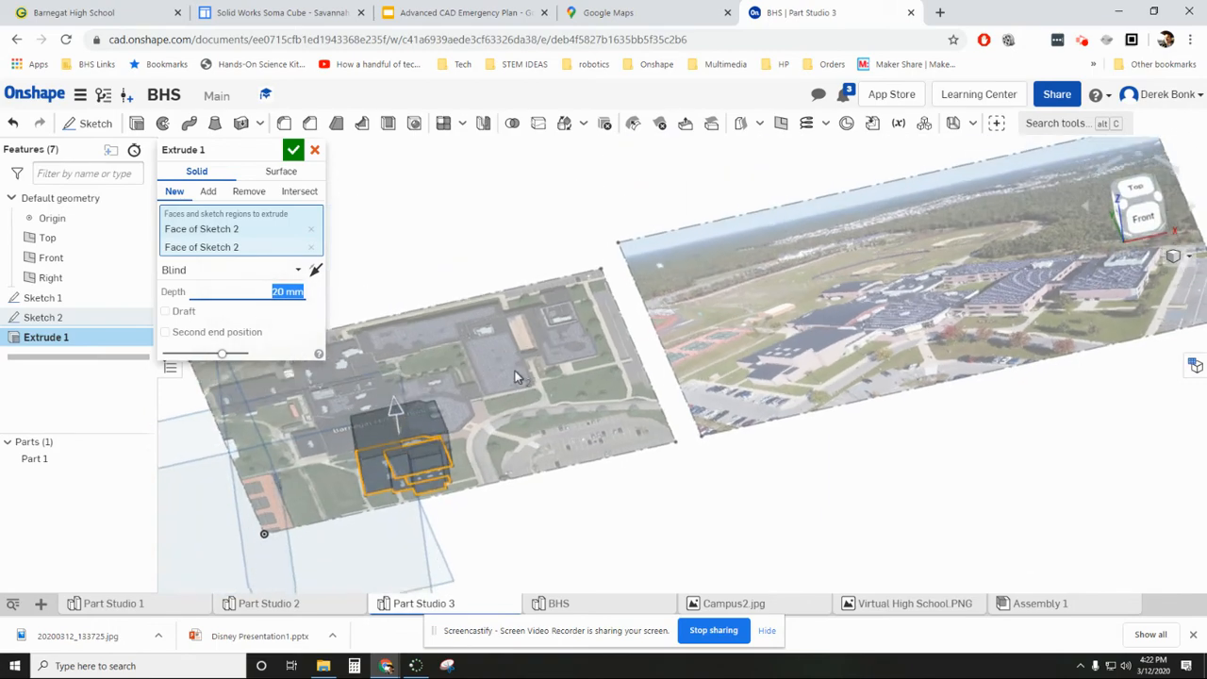
click(293, 148)
- Start a sketch on the extruded wing's large east wall face and view it squarely from the right
right_drag(664, 383, 610, 375)
click(420, 426)
click(91, 123)
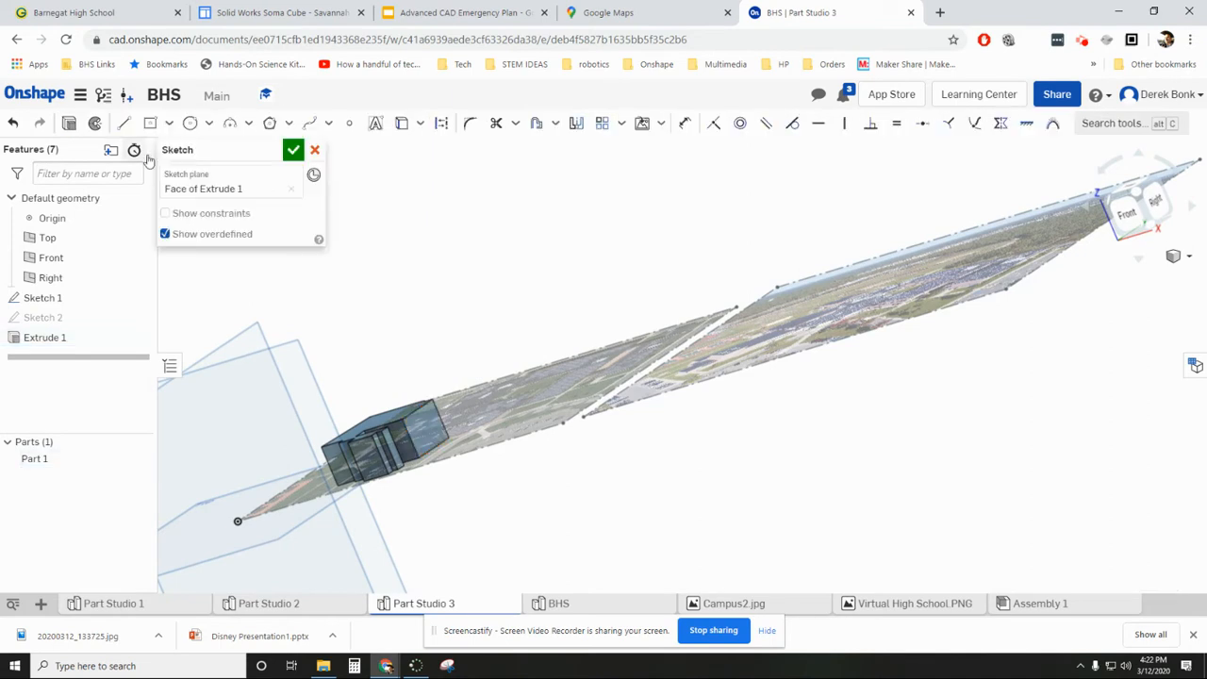
click(1158, 201)
scroll(600, 332, up, 5)
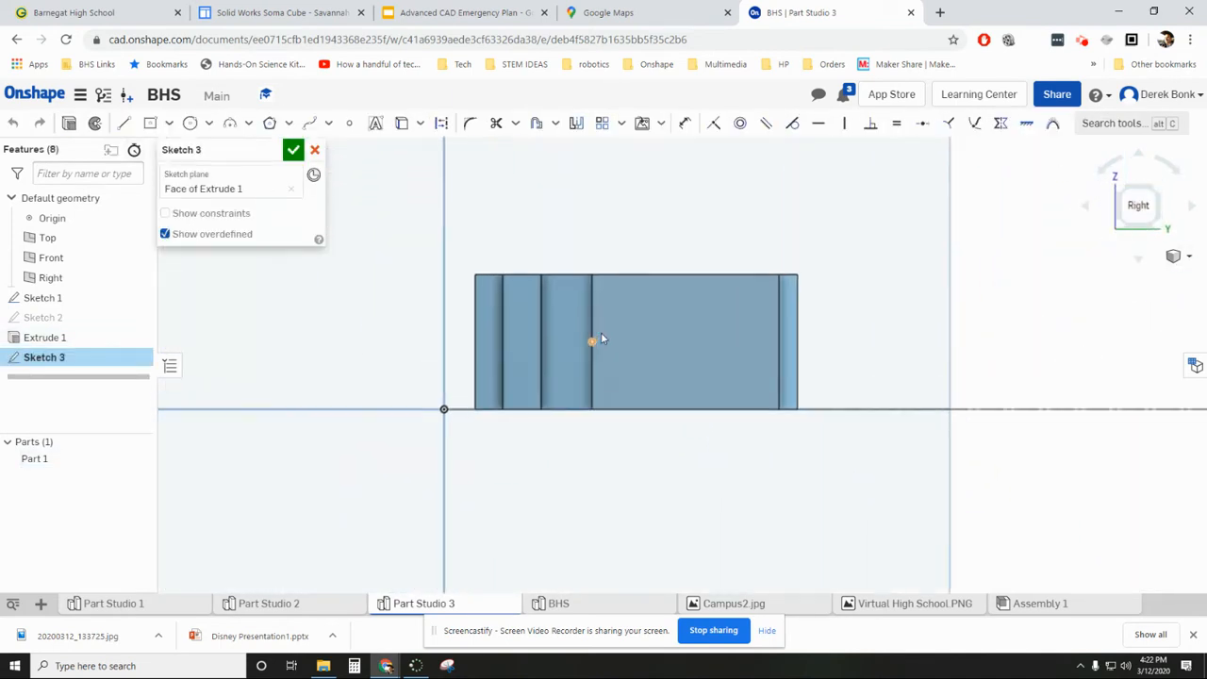
right_drag(663, 313, 658, 335)
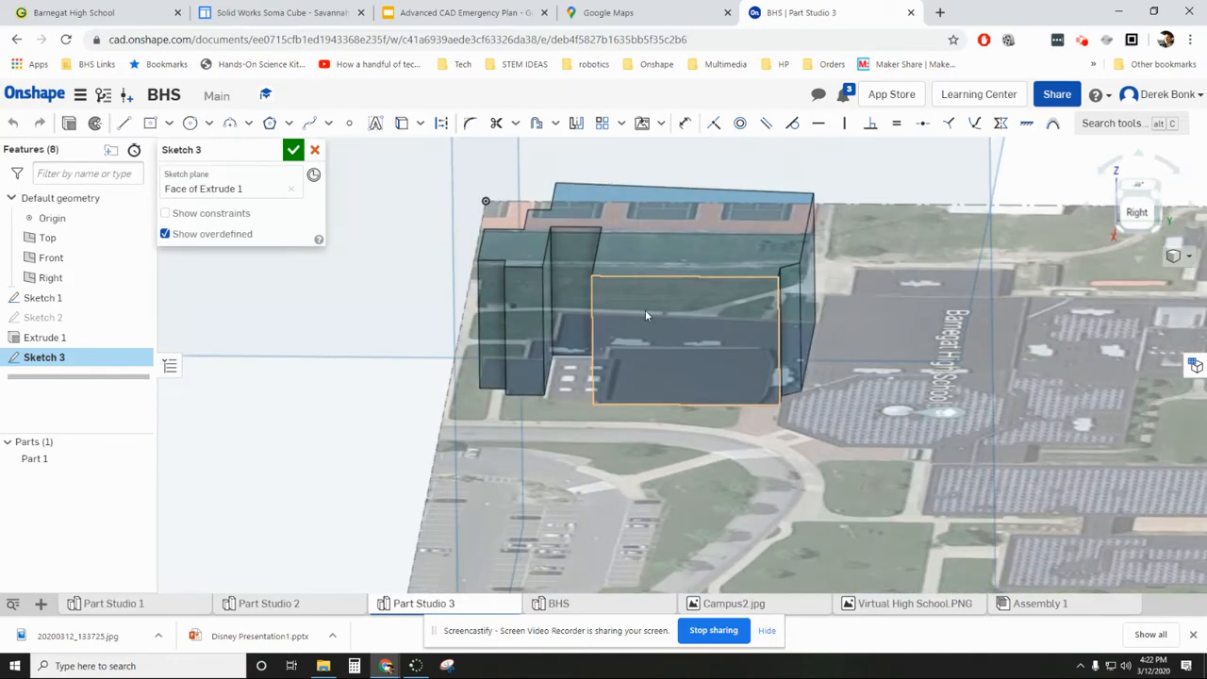
right_drag(645, 314, 652, 312)
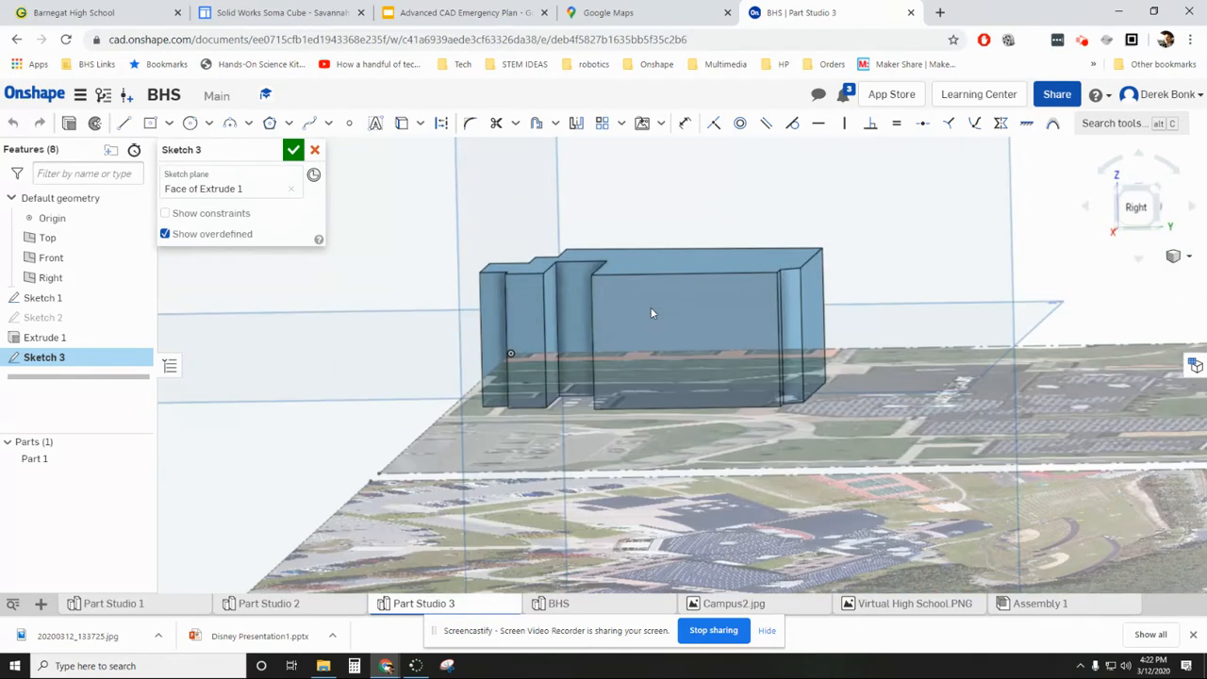
click(1148, 211)
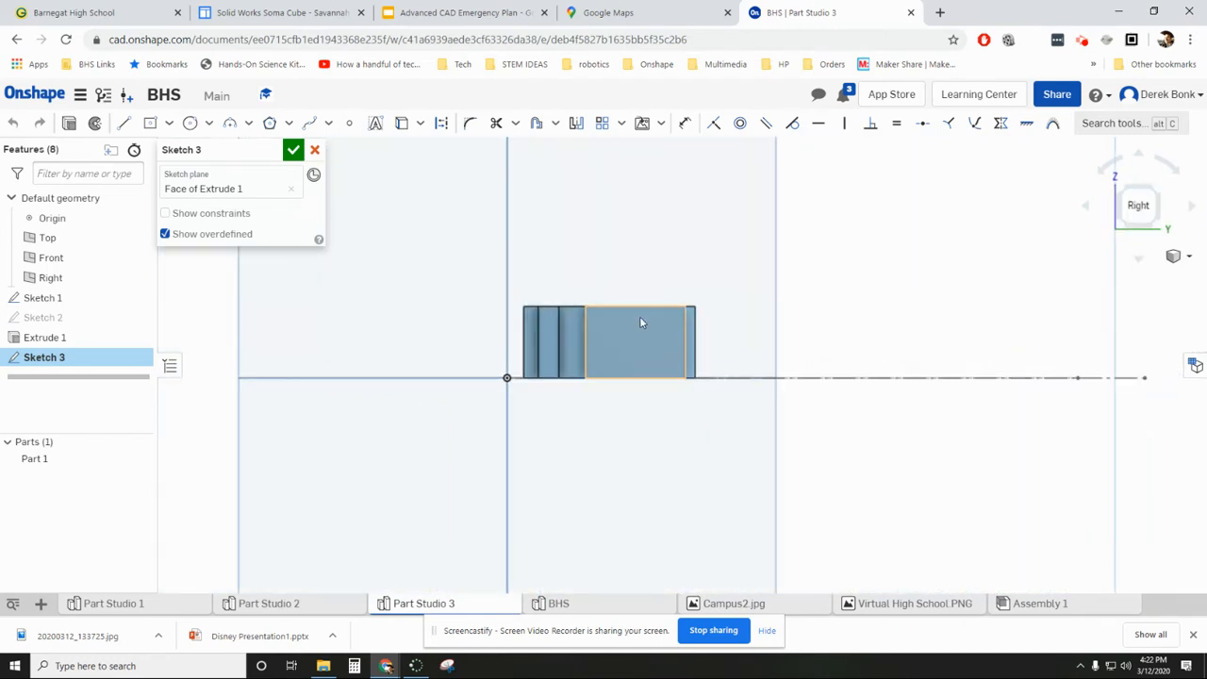
scroll(466, 259, up, 1)
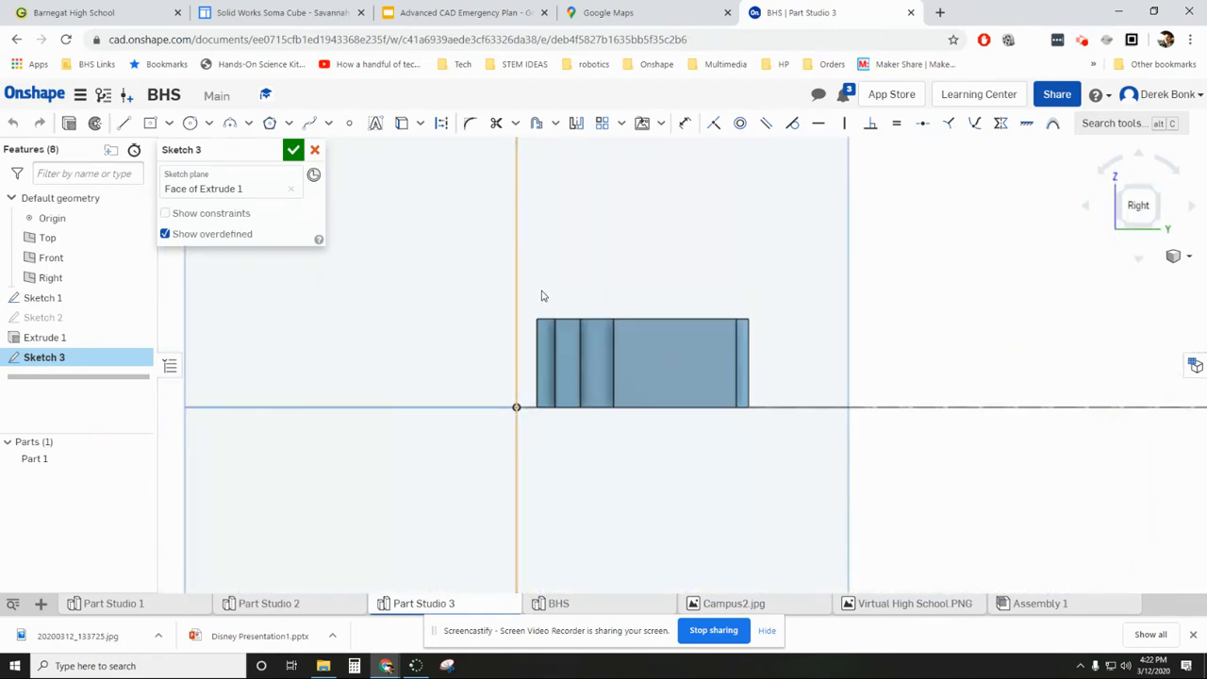
- Project the block's upper south corner and north vertical edge into the sketch, and join their upper ends with a line about 47.8 mm long
click(403, 122)
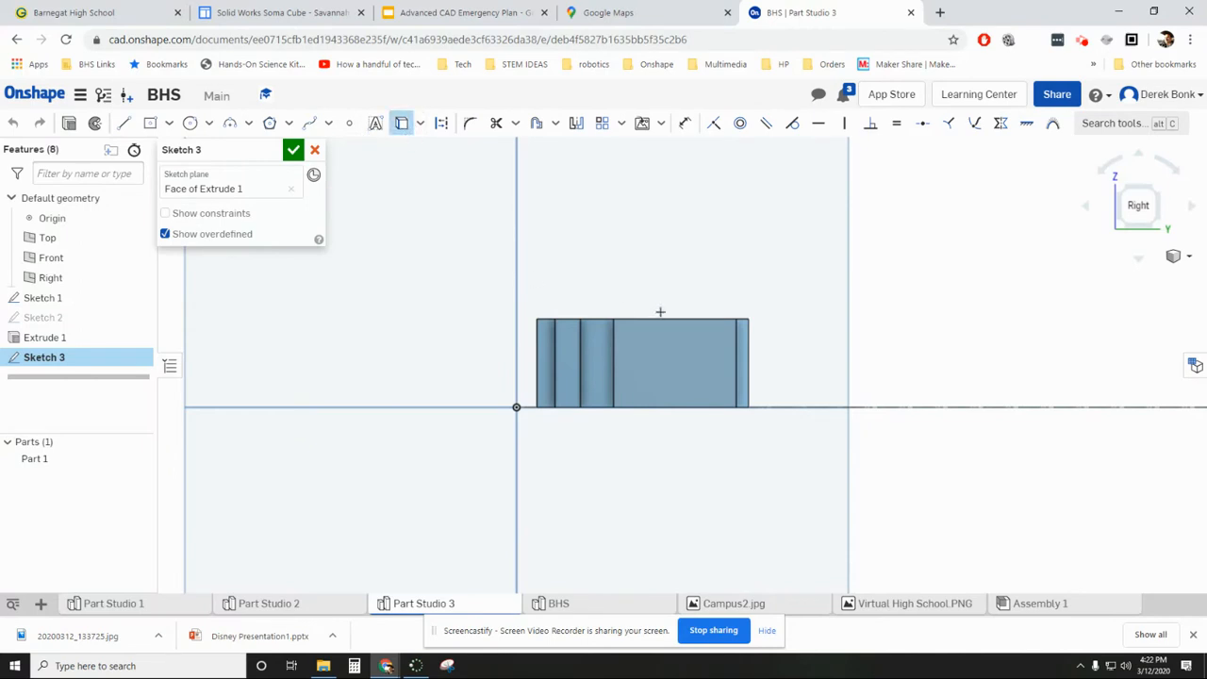
click(538, 317)
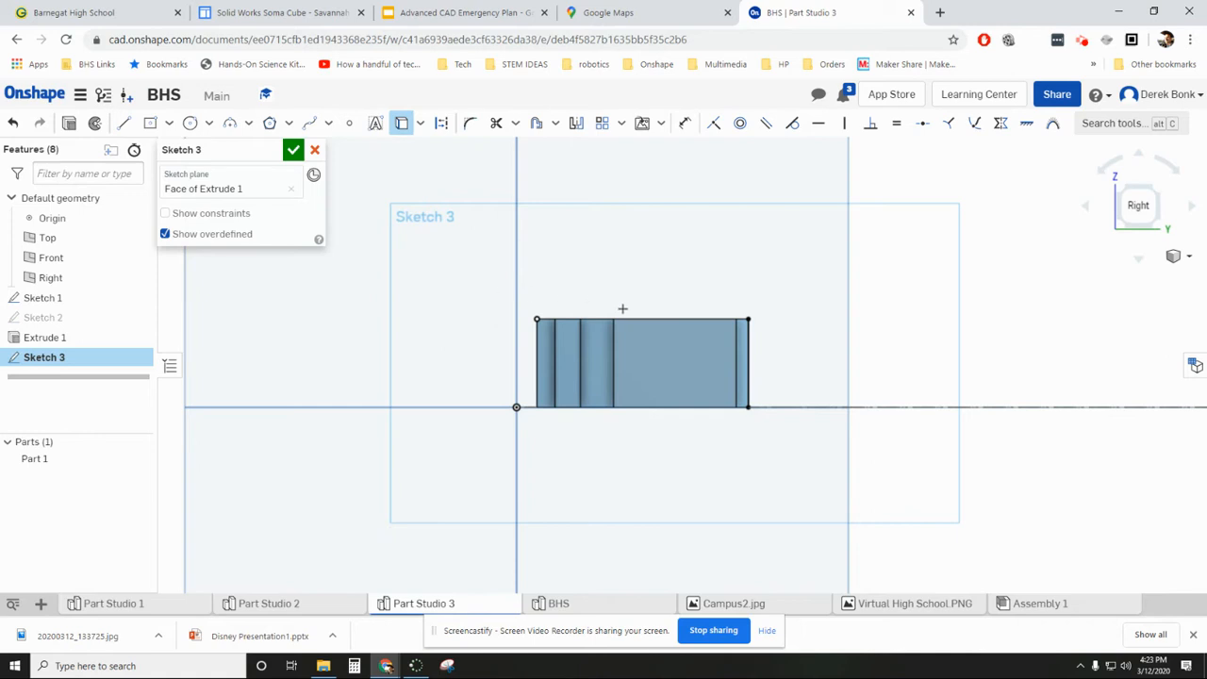
scroll(731, 320, up, 5)
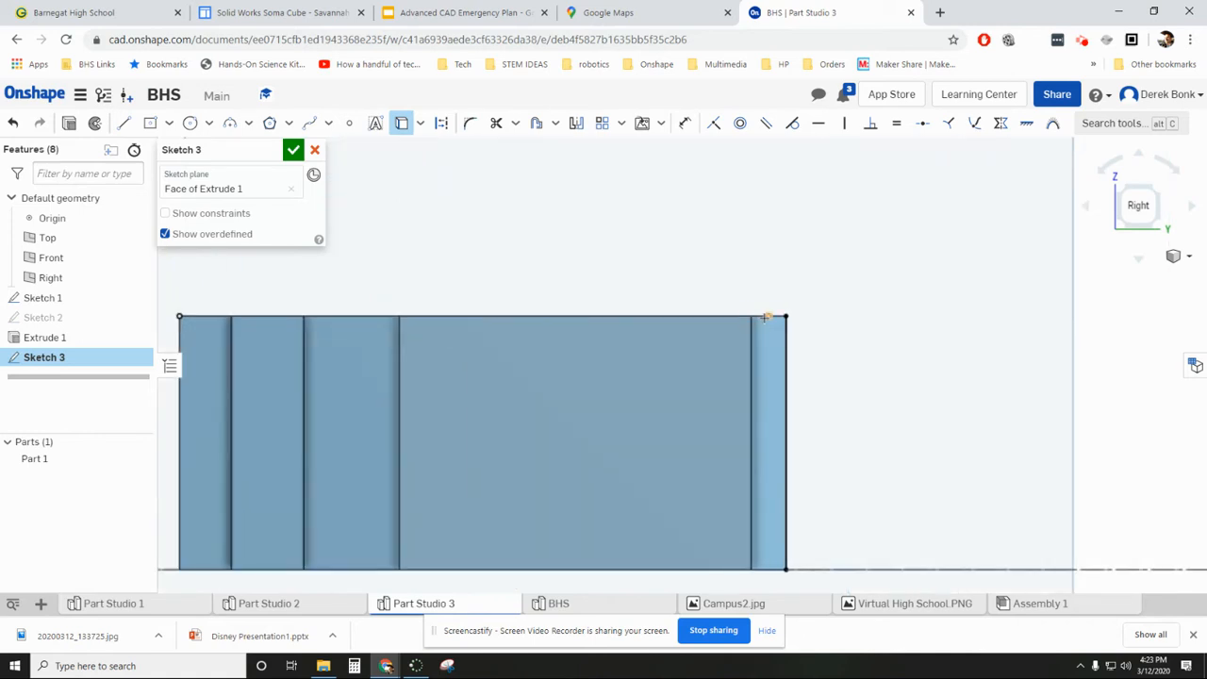
scroll(805, 293, down, 3)
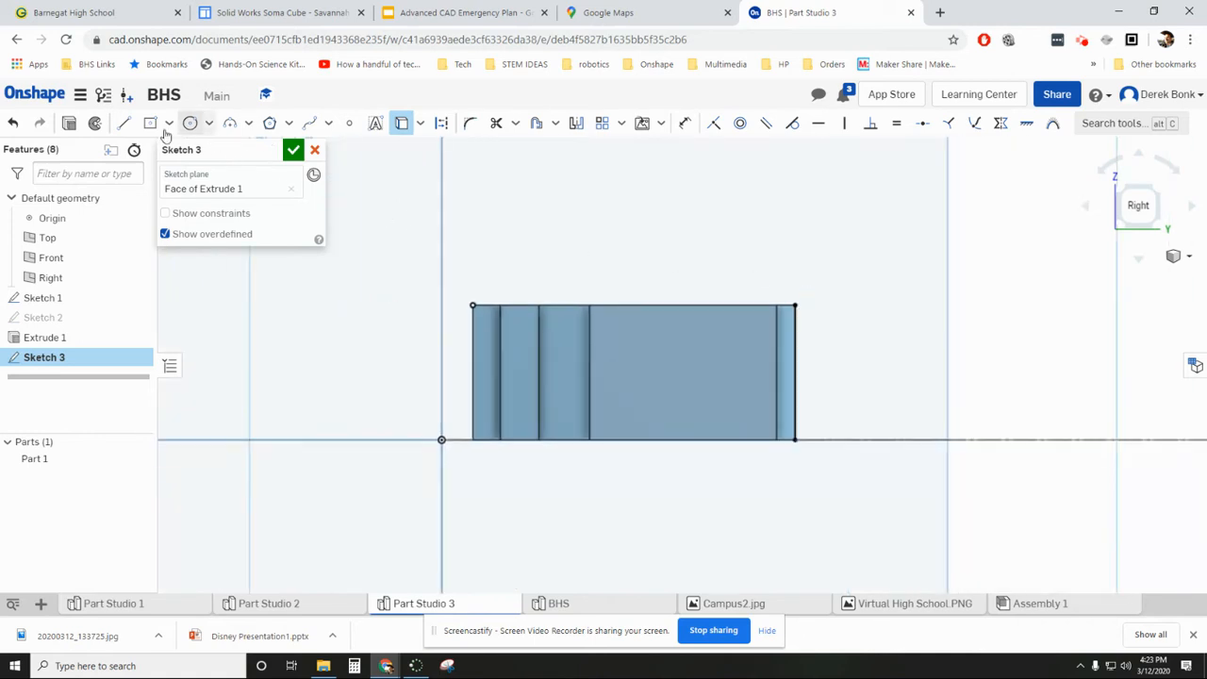
click(124, 122)
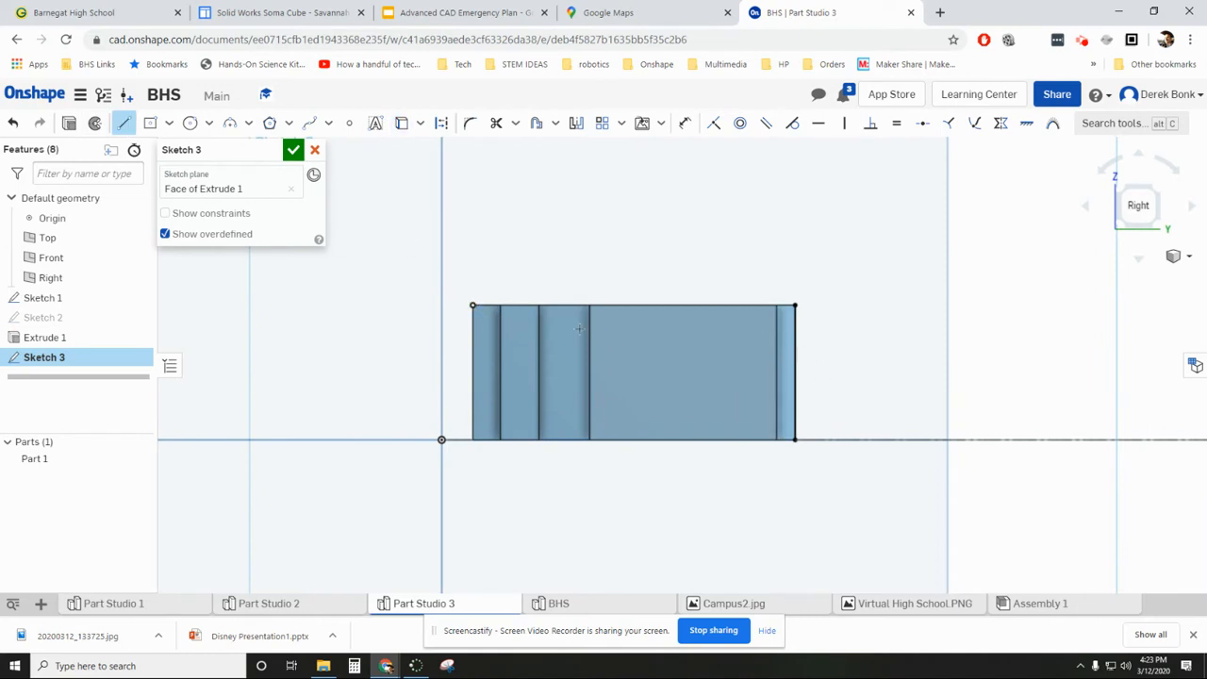
click(471, 305)
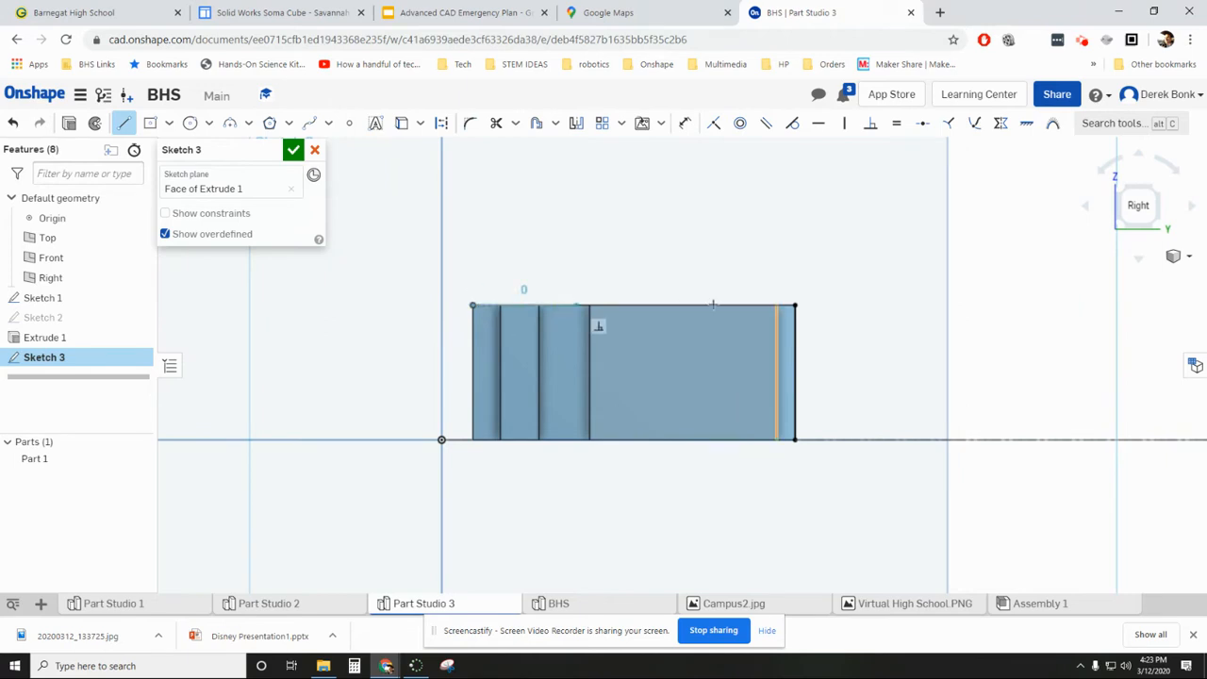
click(797, 305)
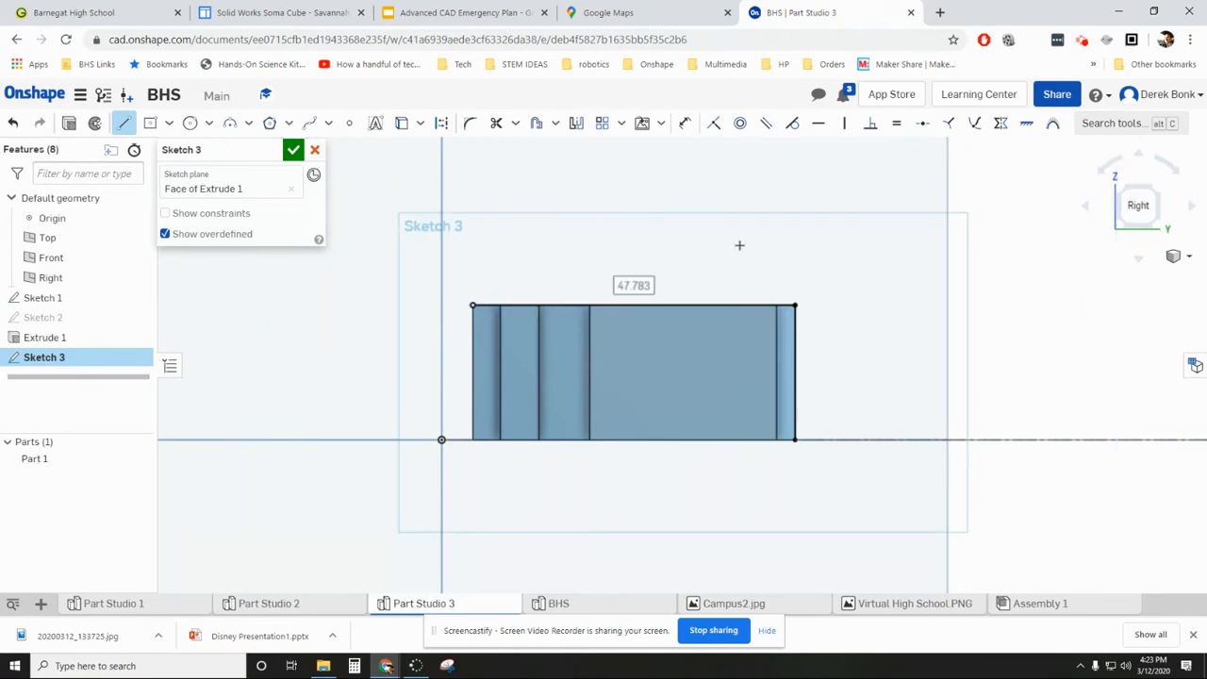
- Draw a shallow conic from the upper south corner down to the north vertical edge, slightly below its upper end, with rho 0.5
click(246, 124)
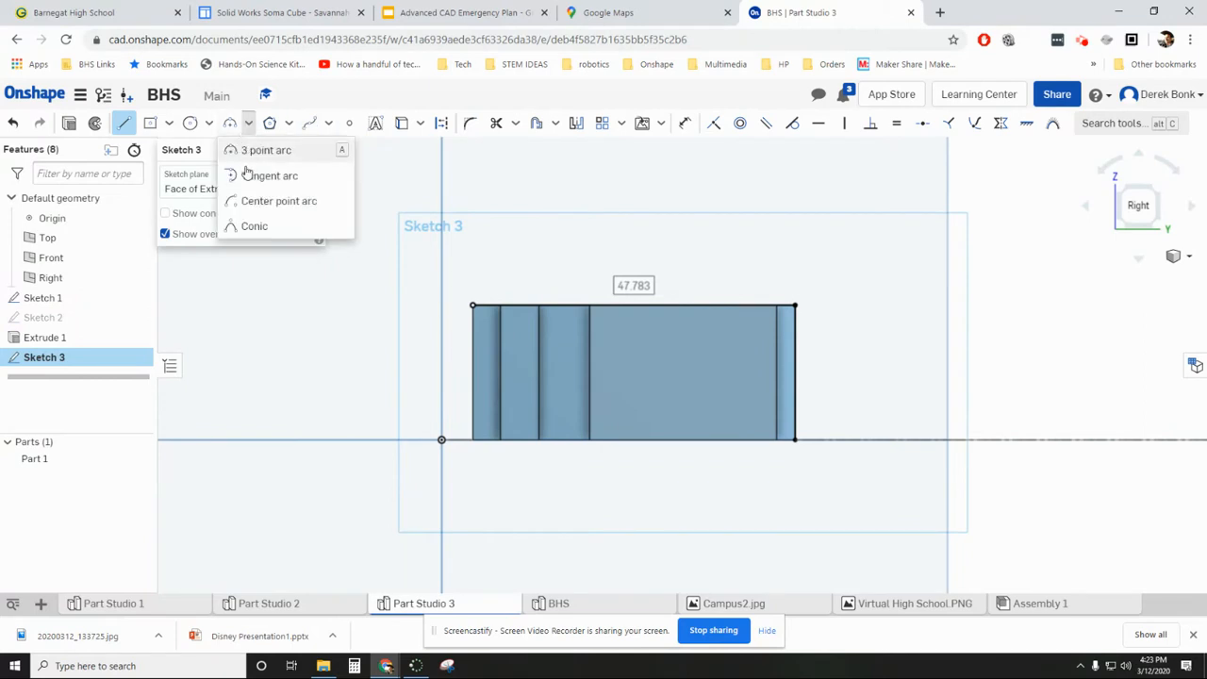
click(253, 224)
click(471, 304)
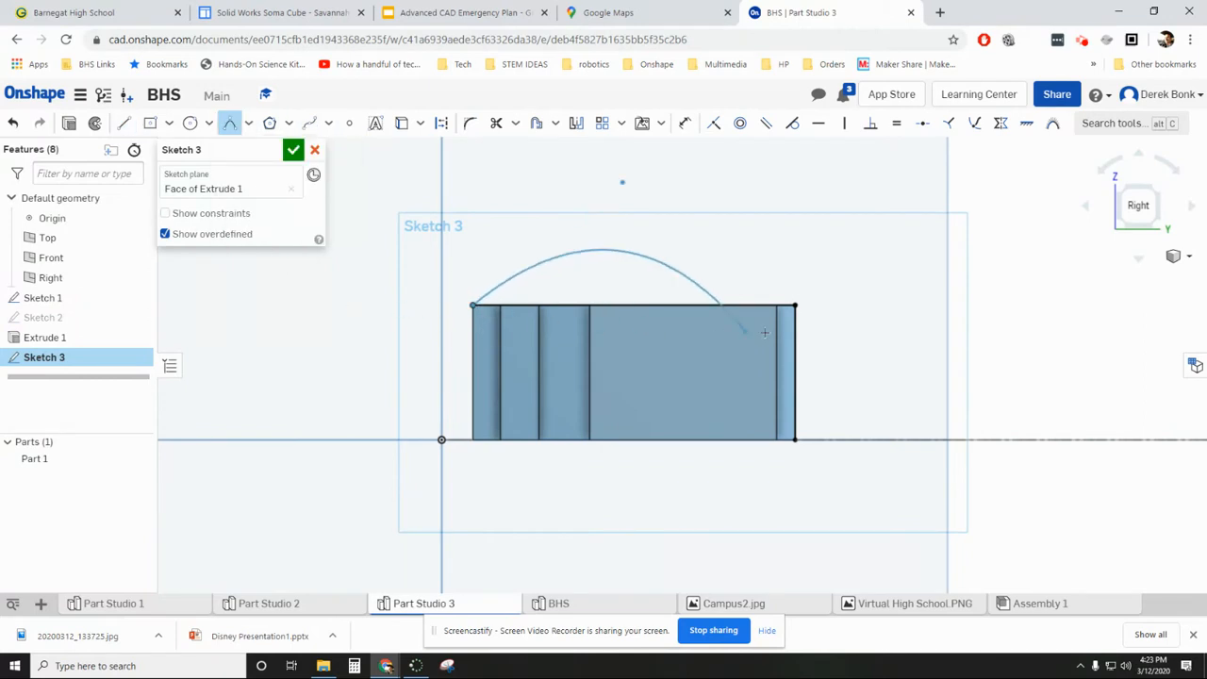
click(794, 332)
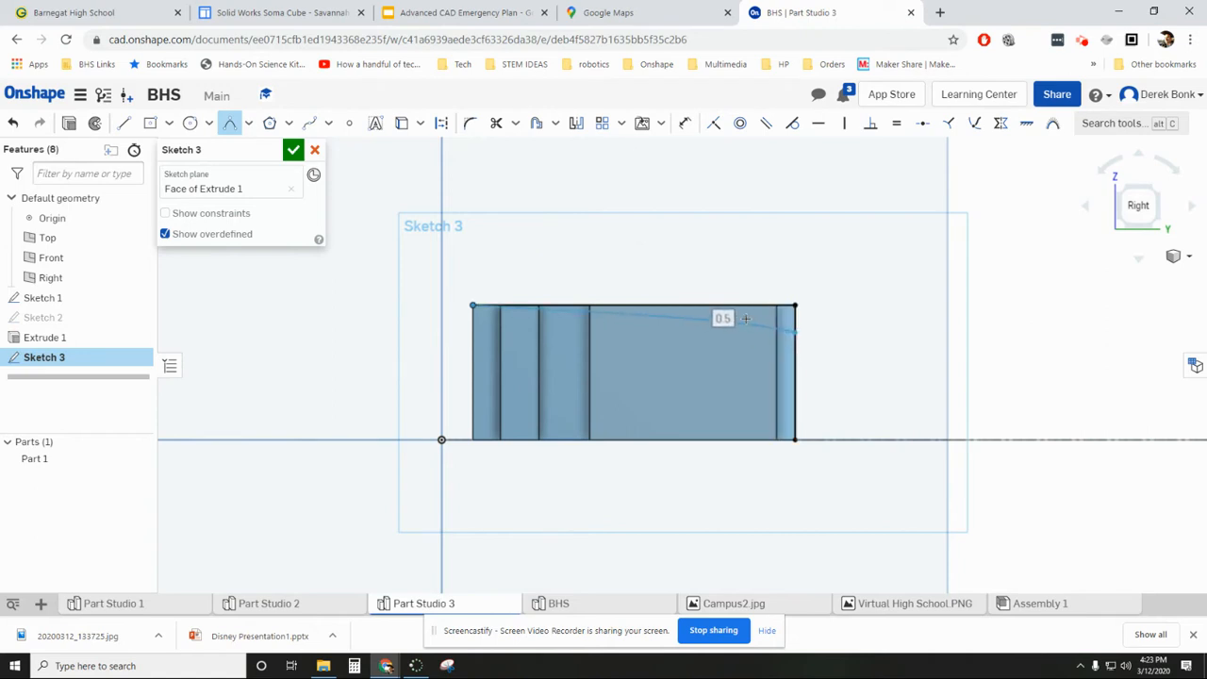
click(745, 318)
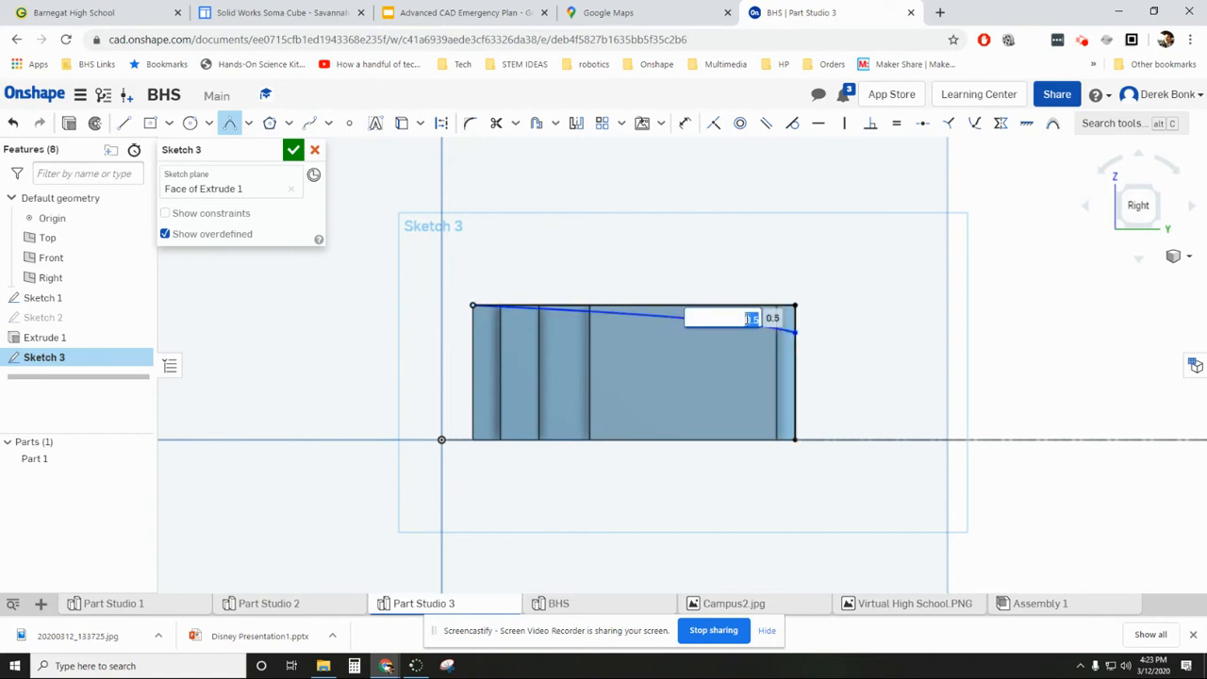
key(Return)
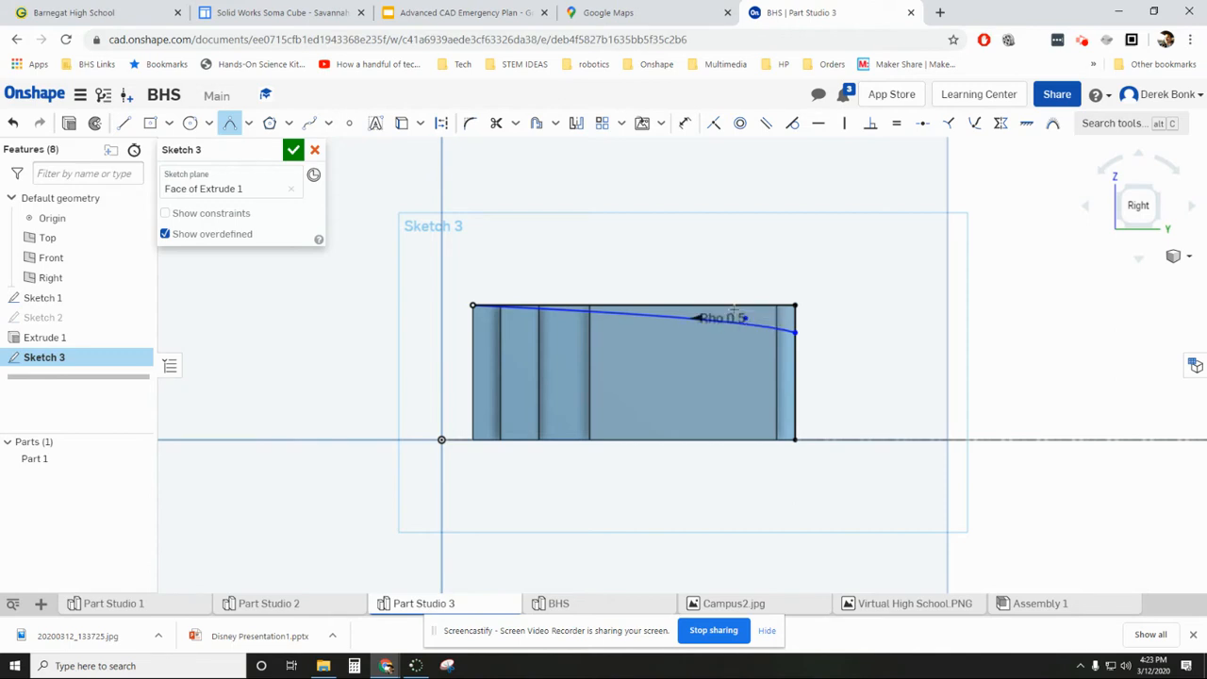
- Cut the region above the conic out of the wing with a Remove extrusion set to Through all, and inspect the curved roof
right_drag(628, 238, 653, 273)
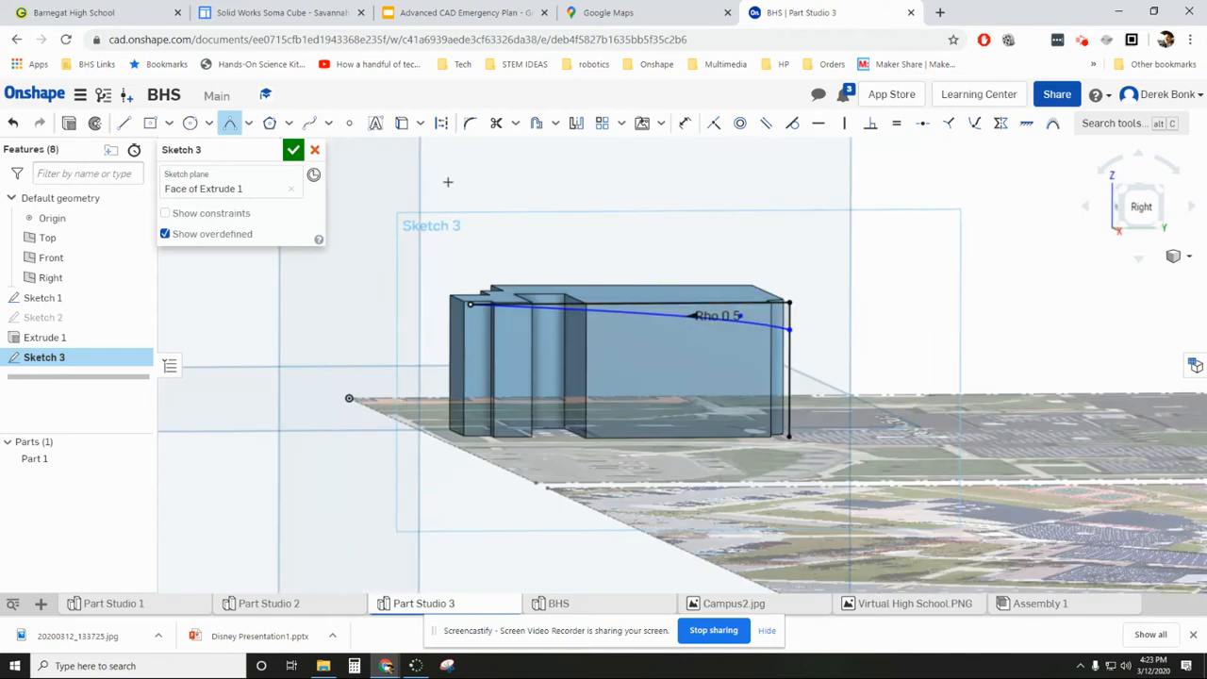
click(70, 123)
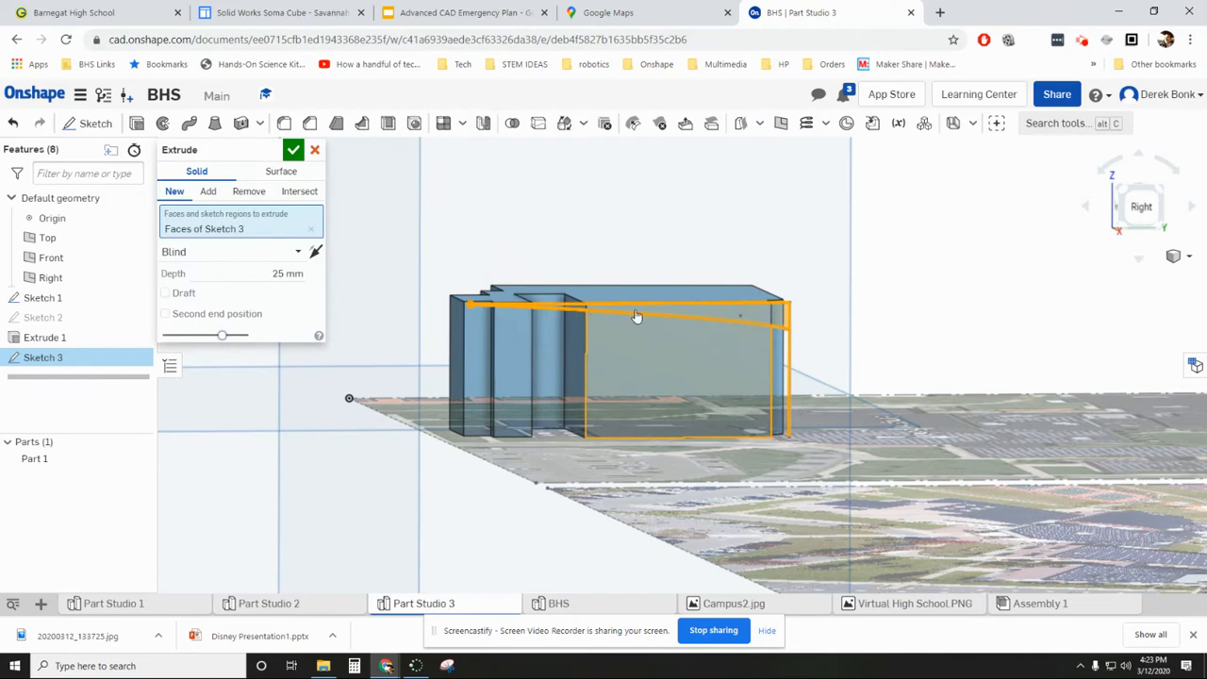
click(256, 195)
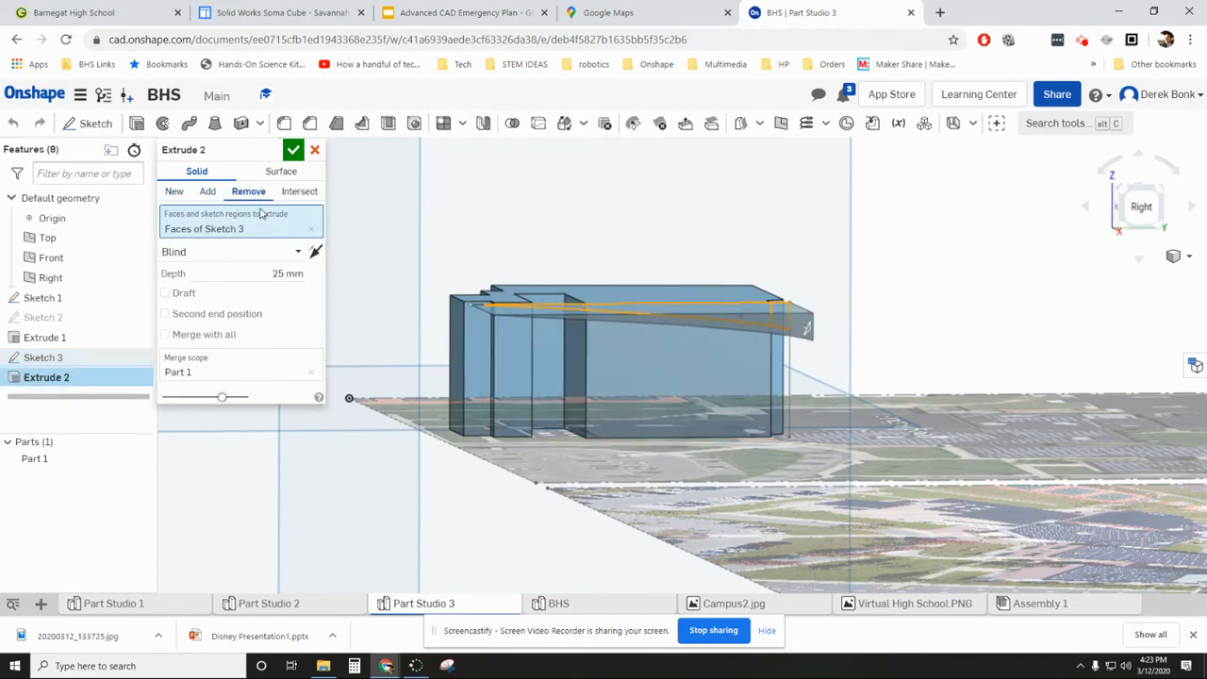
click(298, 251)
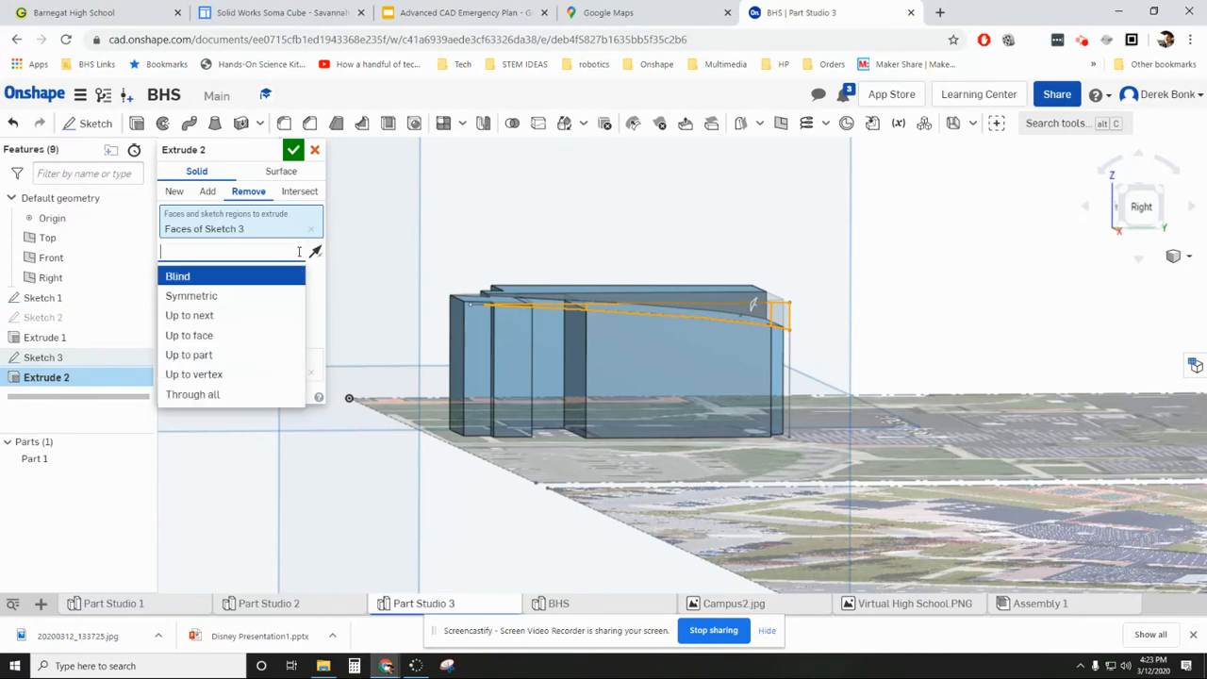
click(229, 394)
click(294, 150)
right_drag(332, 236, 369, 321)
scroll(331, 247, down, 5)
scroll(345, 312, up, 6)
right_drag(354, 248, 338, 260)
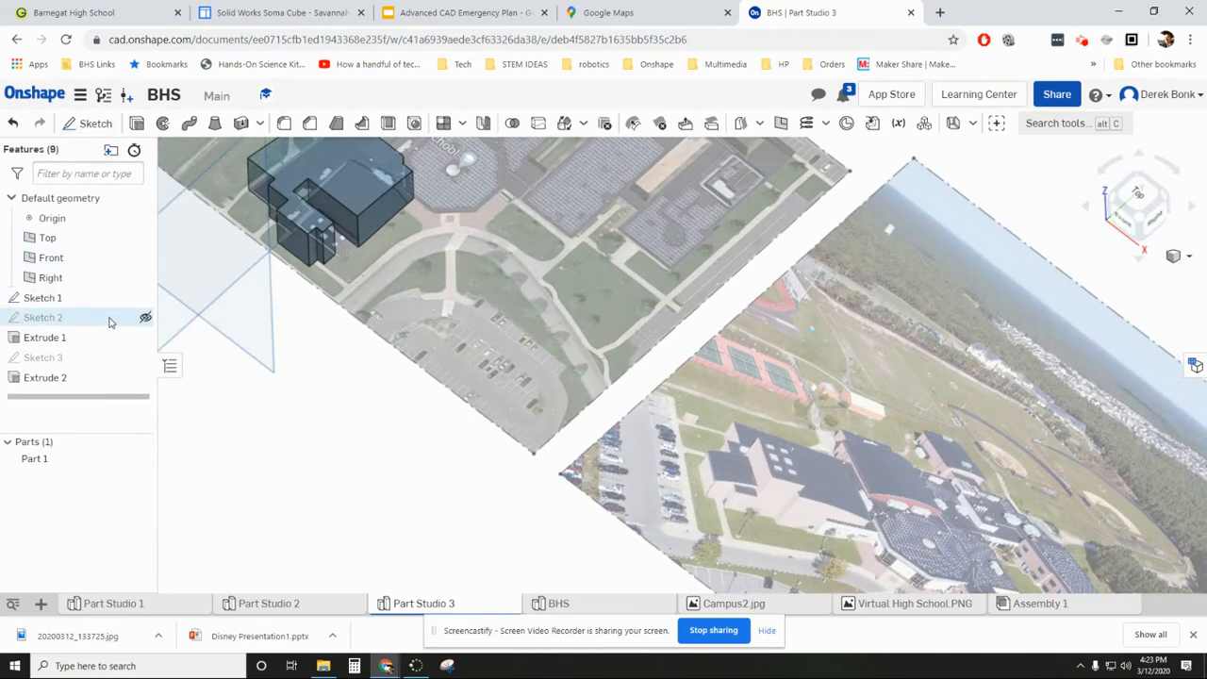
- Show the footprint sketch, Sketch 2, and hide the reference images in Sketch 1
click(145, 319)
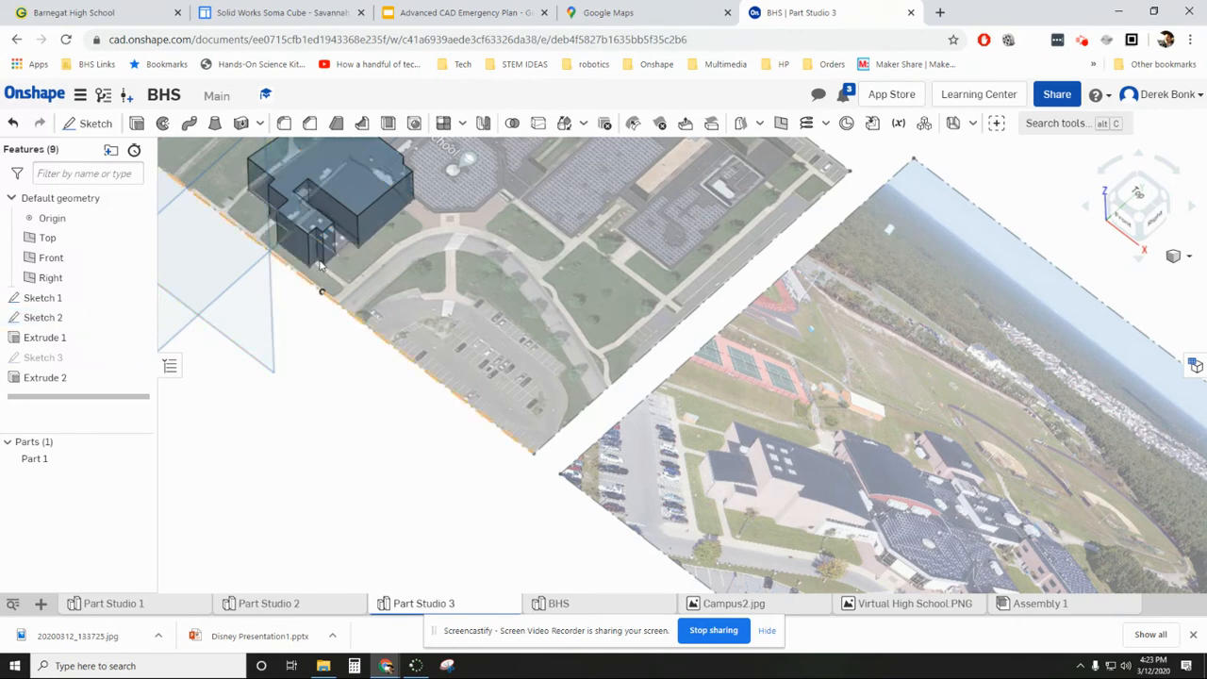
click(145, 298)
double_click(70, 318)
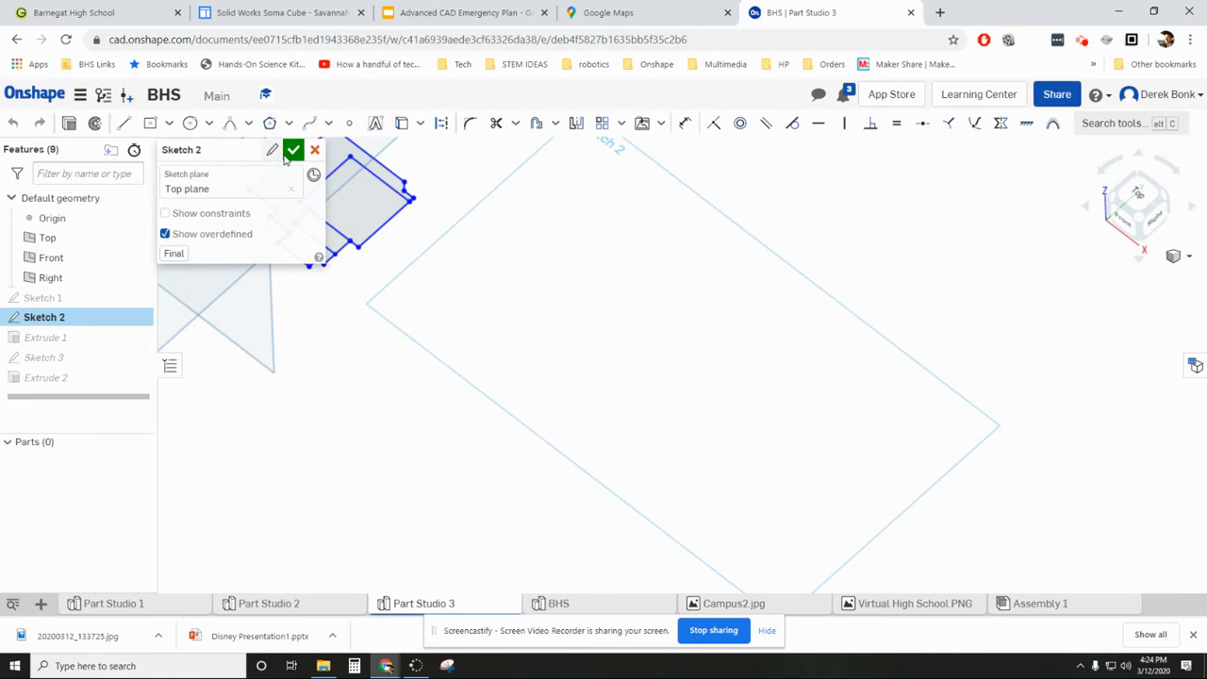
click(293, 151)
- Extrude the small rectangular region south of the large block 25.6 mm as a Blind extrusion added to Part 1
scroll(338, 247, up, 3)
click(342, 248)
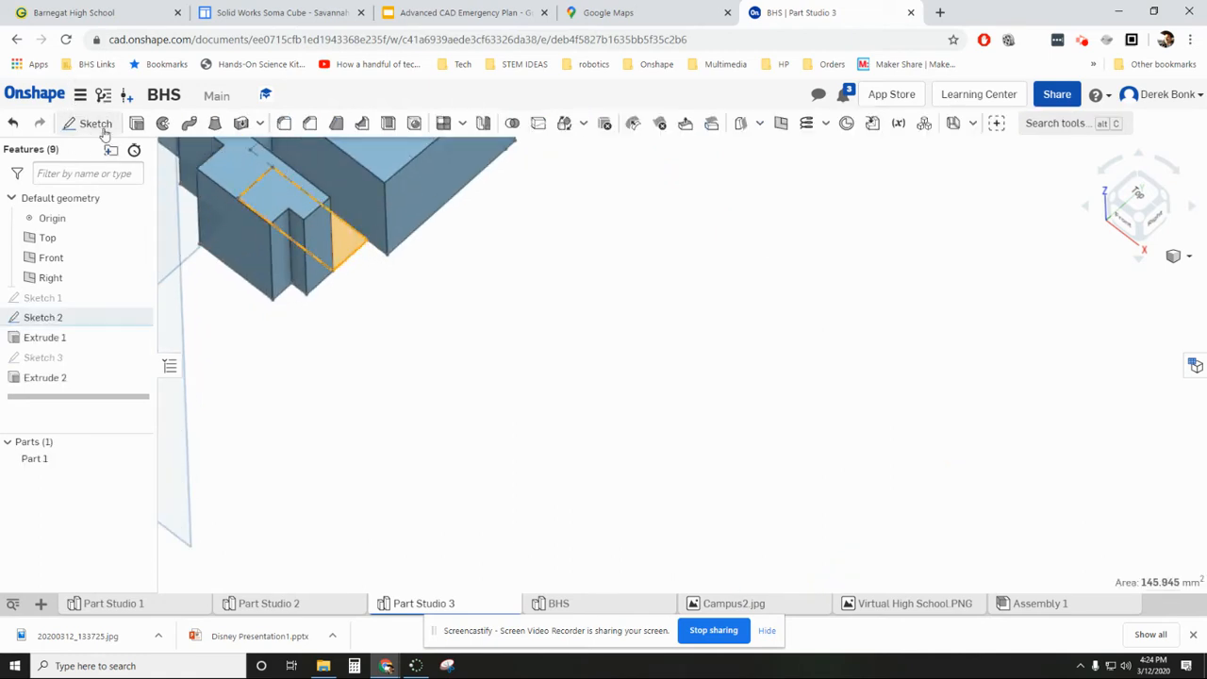
click(137, 123)
click(253, 272)
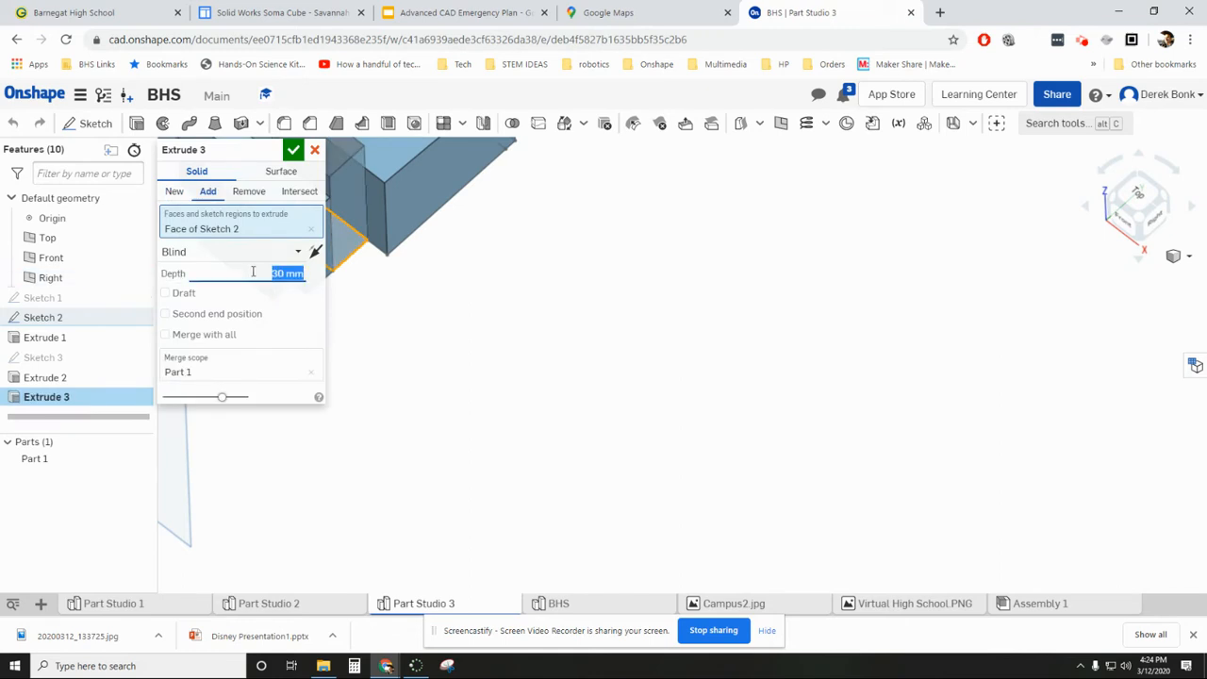
right_drag(549, 326, 483, 283)
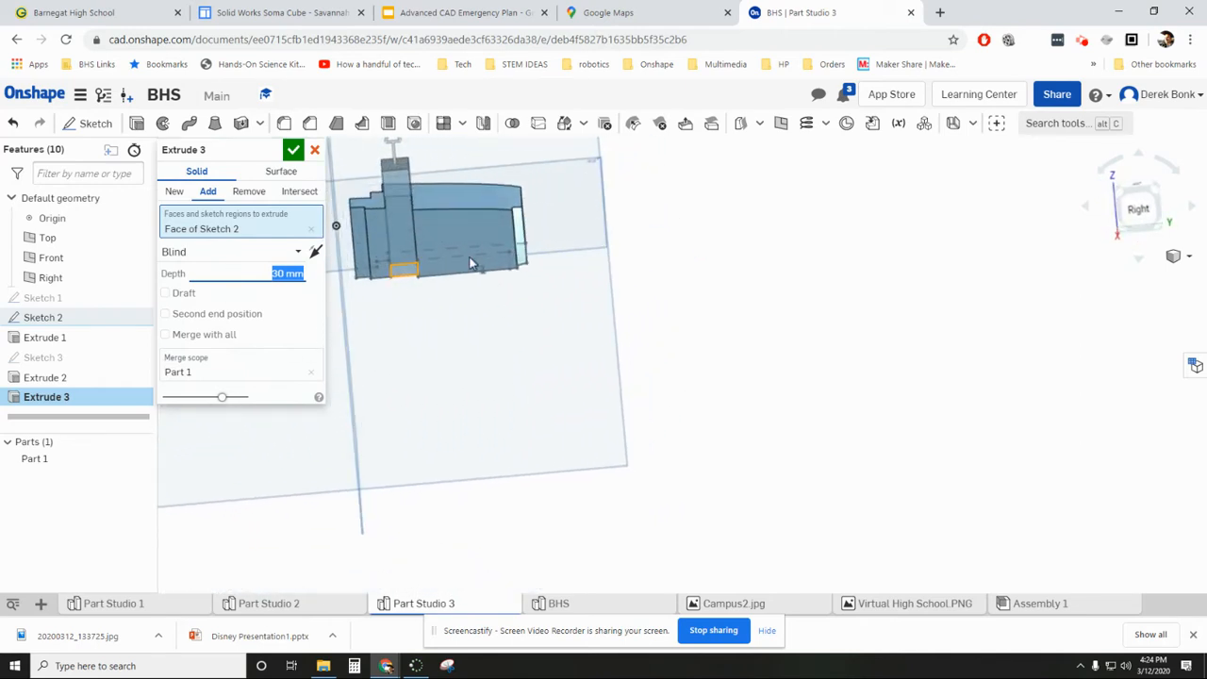
drag(396, 151, 398, 162)
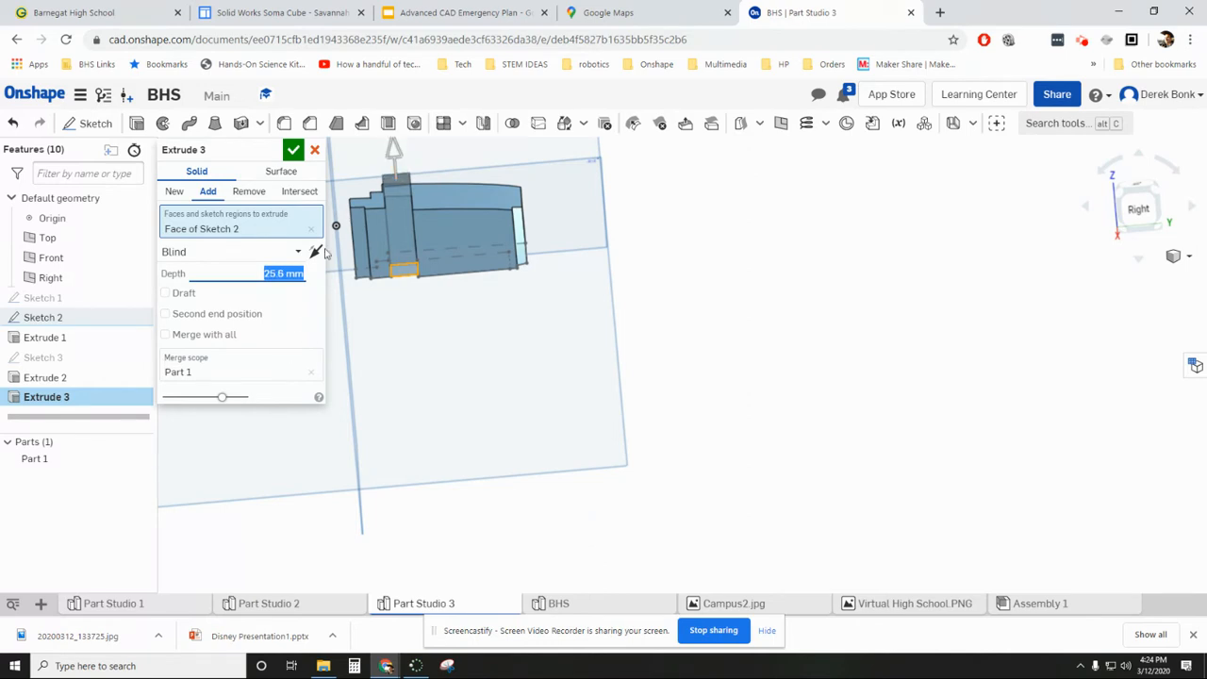
click(293, 150)
- Show the reference images and compare the extruded wing and its footprint sketch with the satellite and aerial views
scroll(409, 409, down, 3)
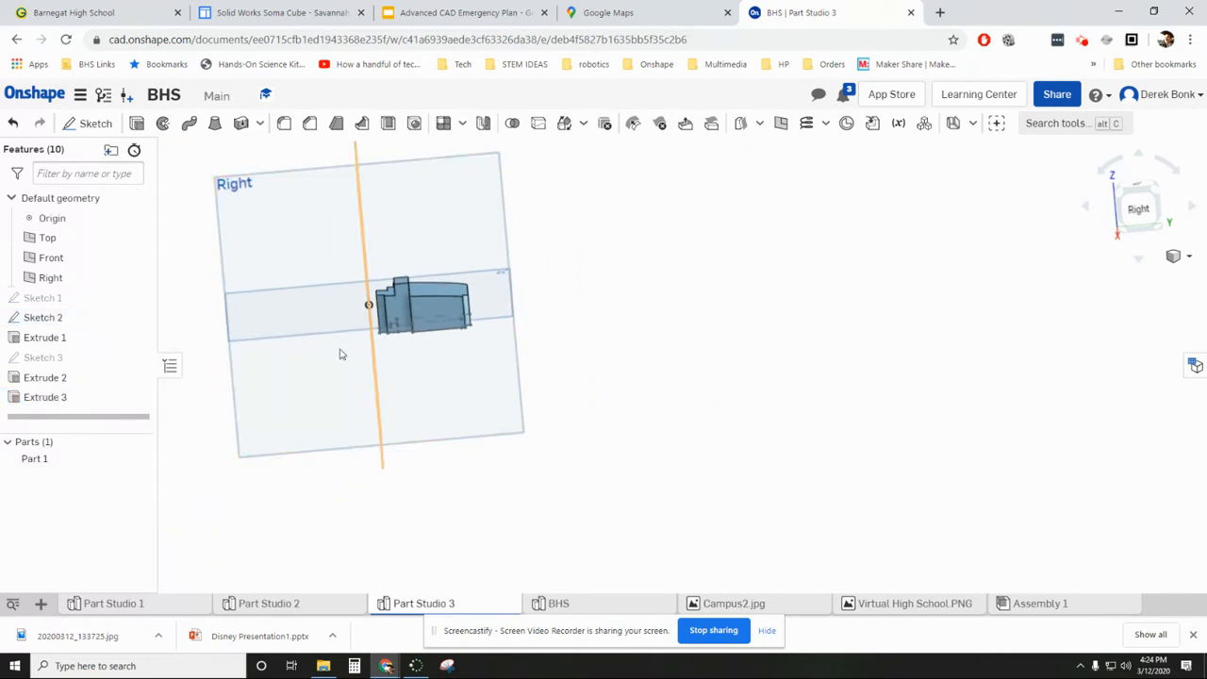
click(145, 298)
mouse_move(208, 409)
right_down()
mouse_move(227, 430)
mouse_move(272, 439)
mouse_move(295, 504)
mouse_move(275, 500)
right_up()
click(1116, 203)
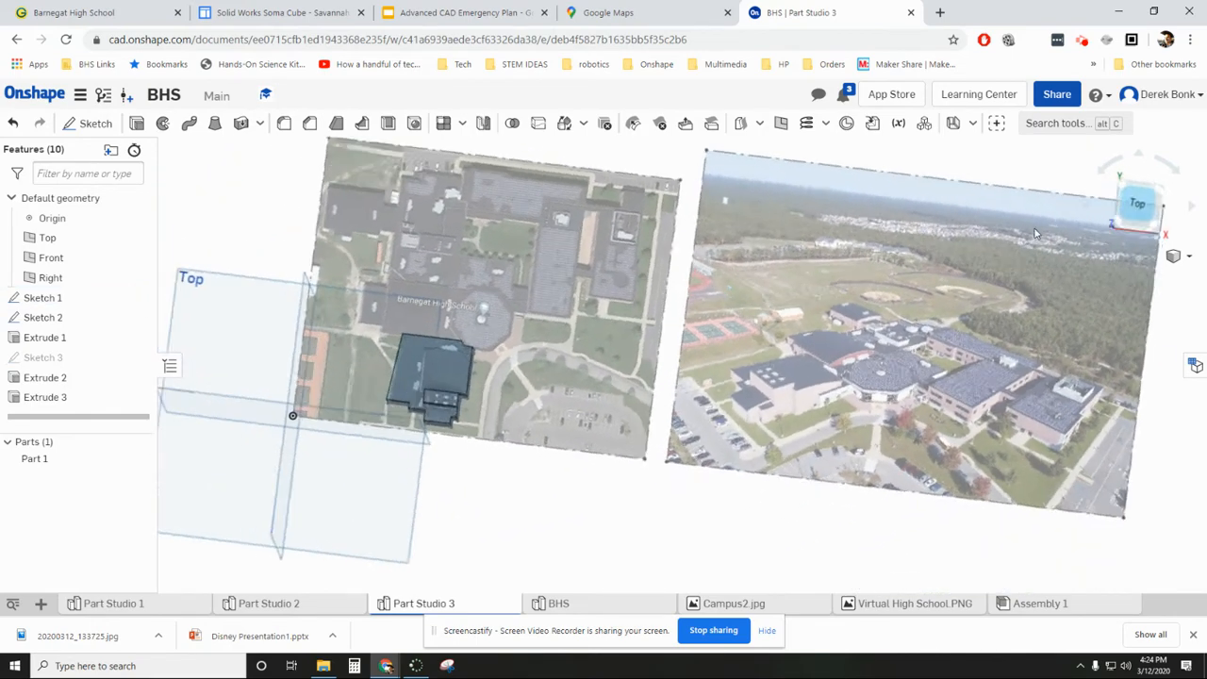
scroll(410, 377, up, 5)
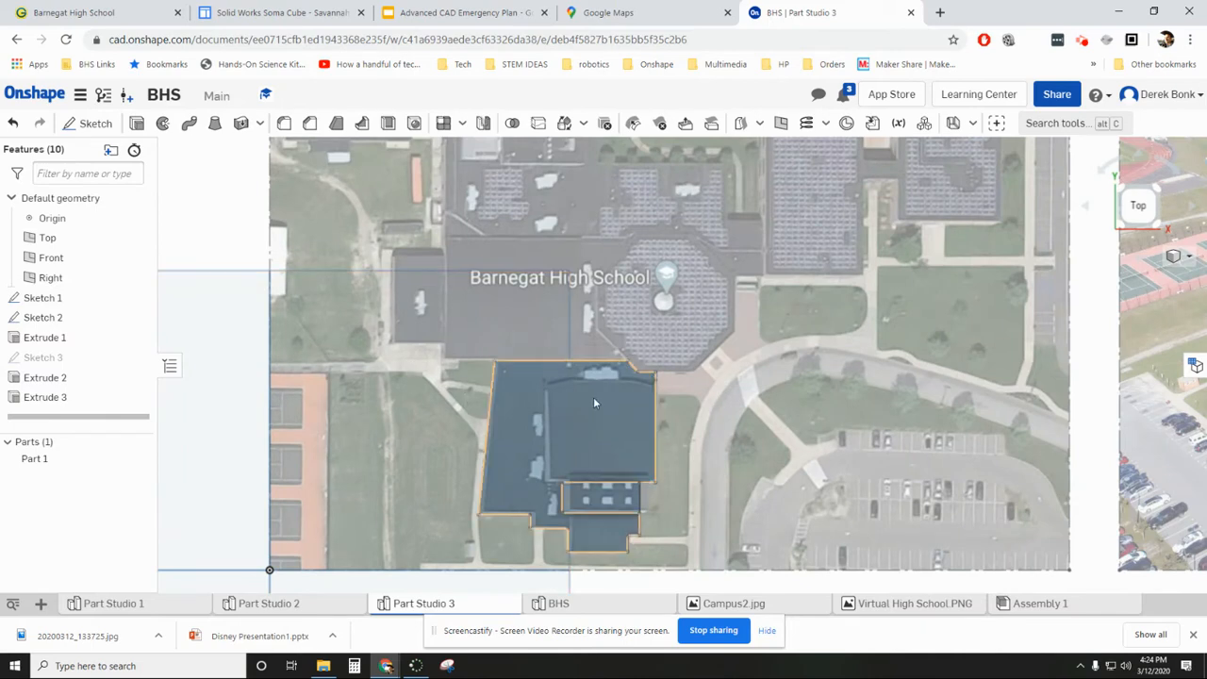
right_drag(598, 469, 580, 415)
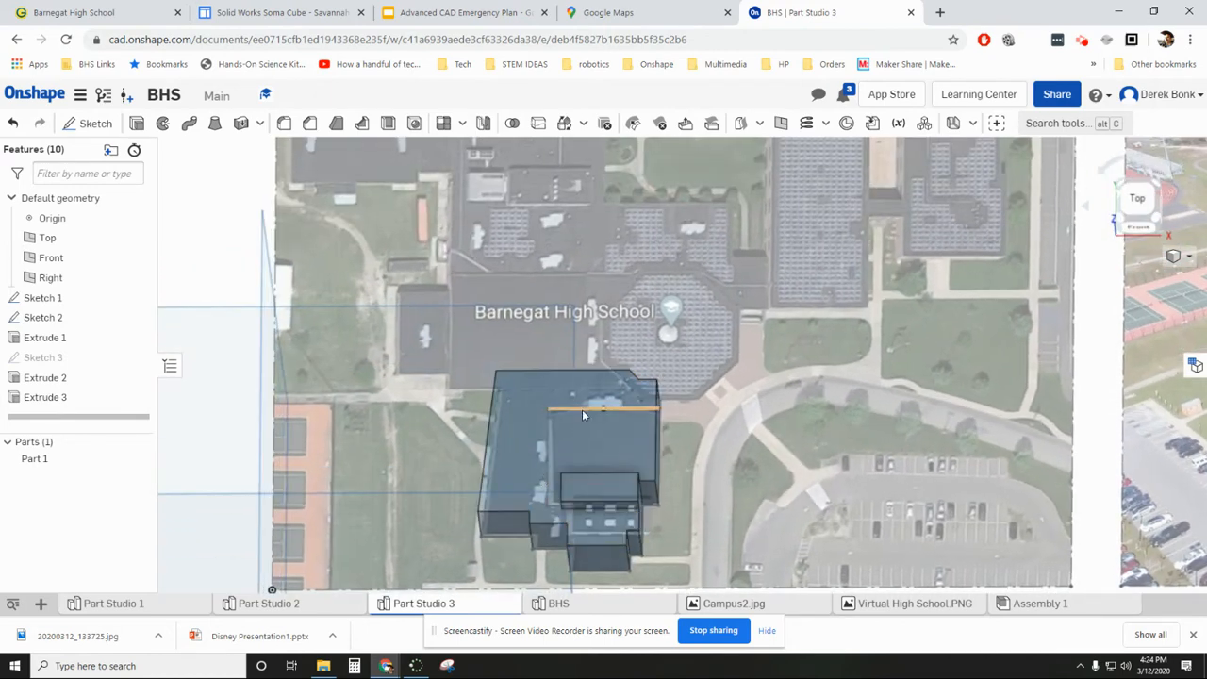
double_click(135, 322)
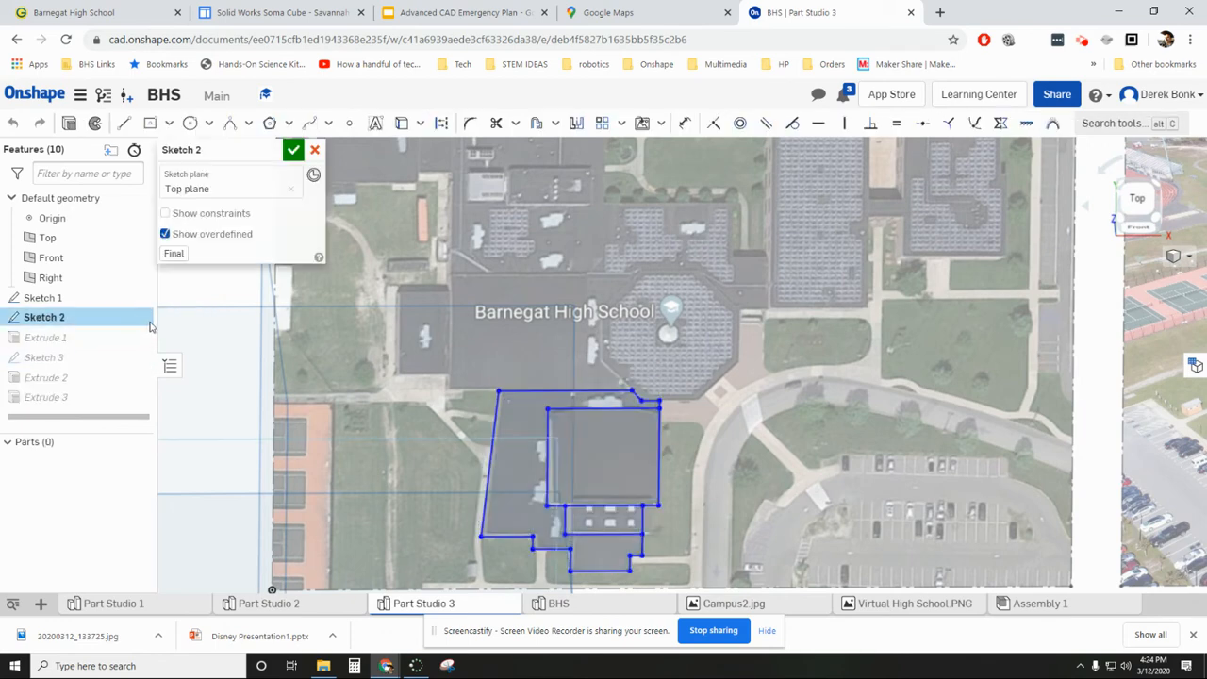
click(293, 150)
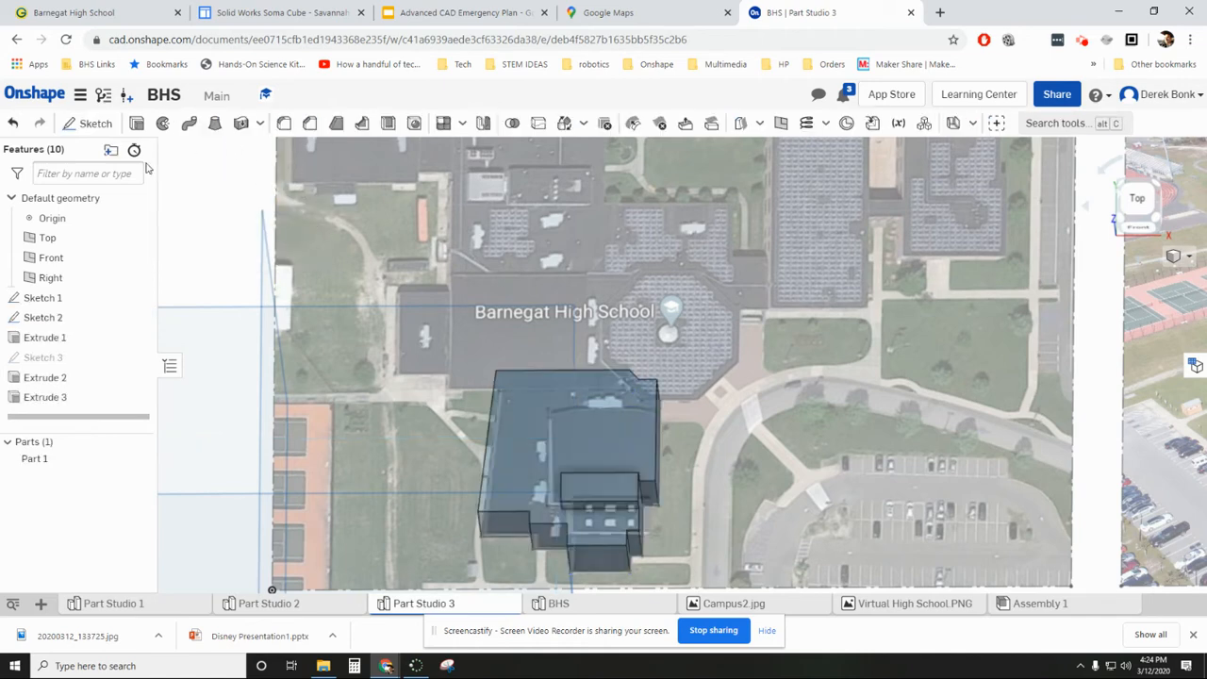
double_click(74, 319)
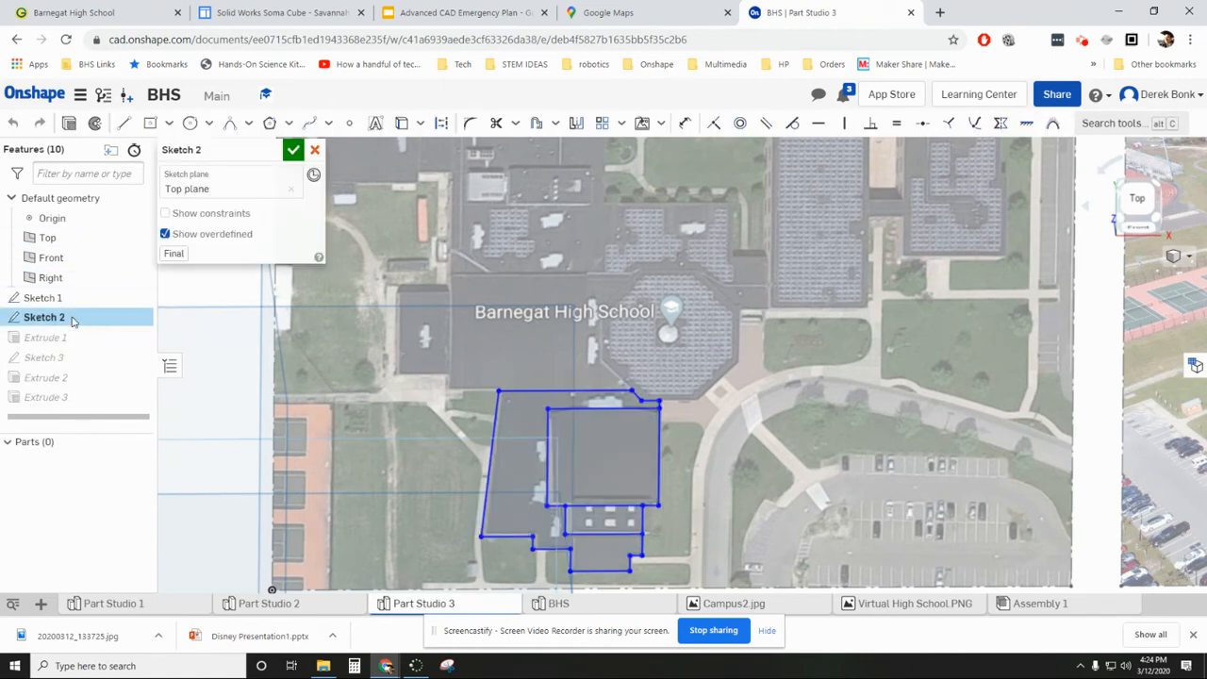
mouse_move(347, 411)
right_down()
mouse_move(350, 356)
mouse_move(353, 380)
mouse_move(539, 394)
right_up()
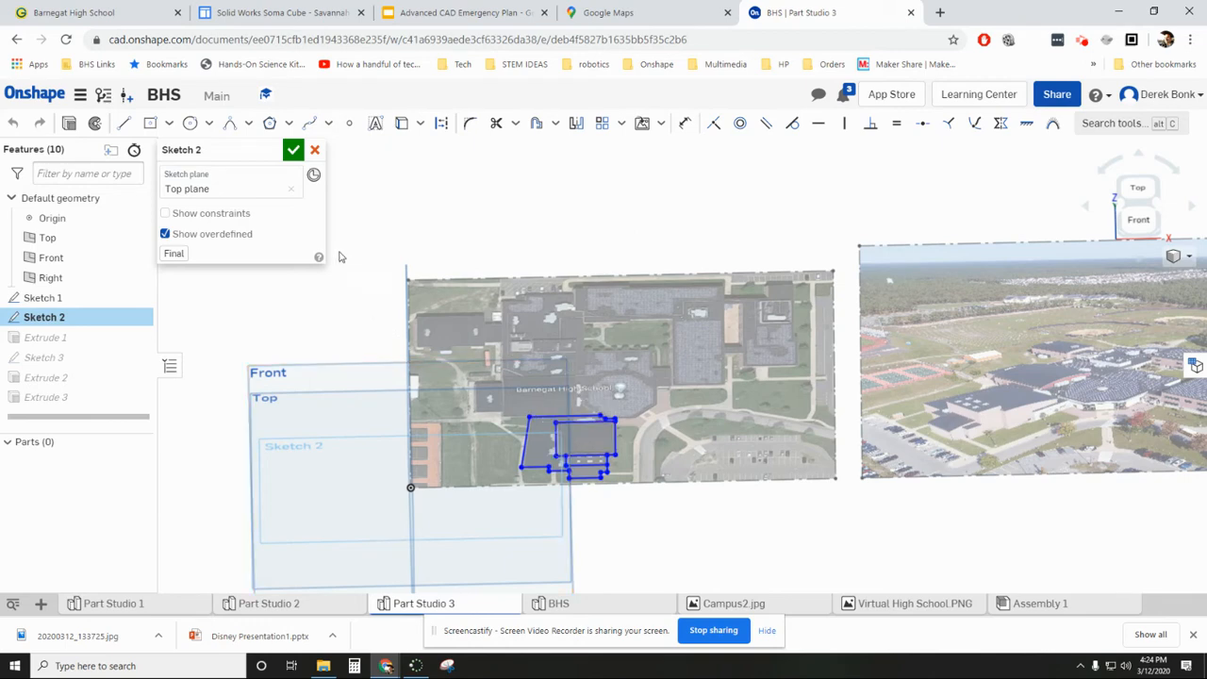
click(296, 156)
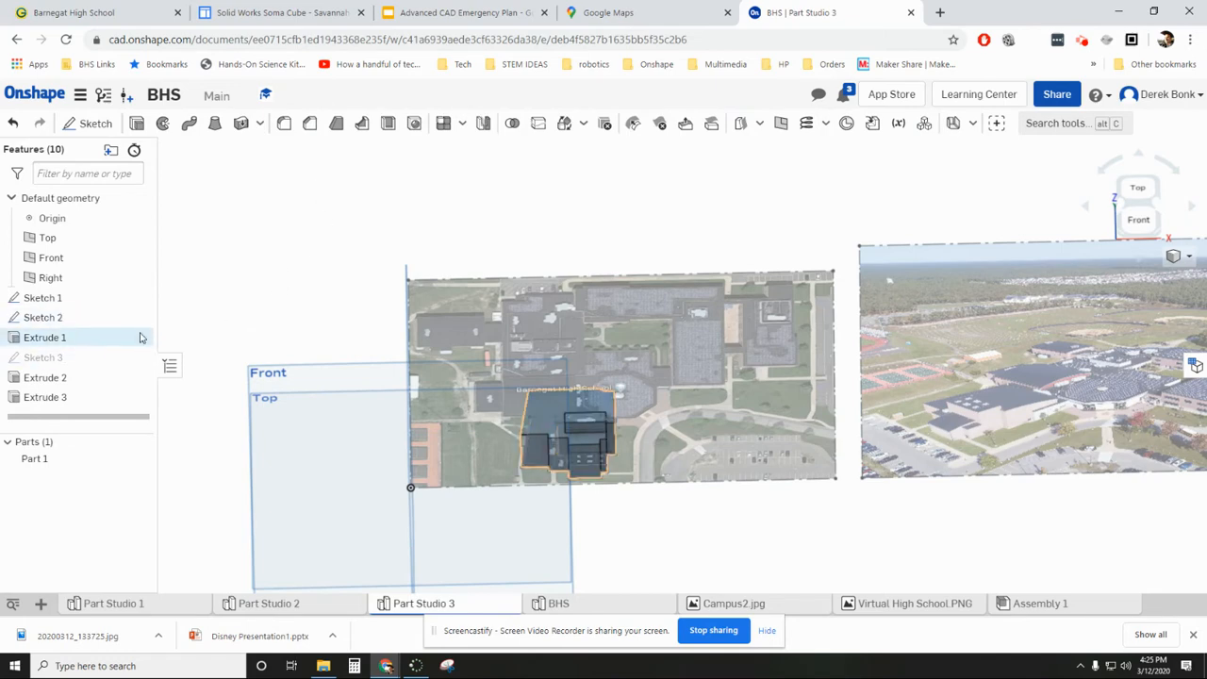
right_drag(311, 312, 305, 377)
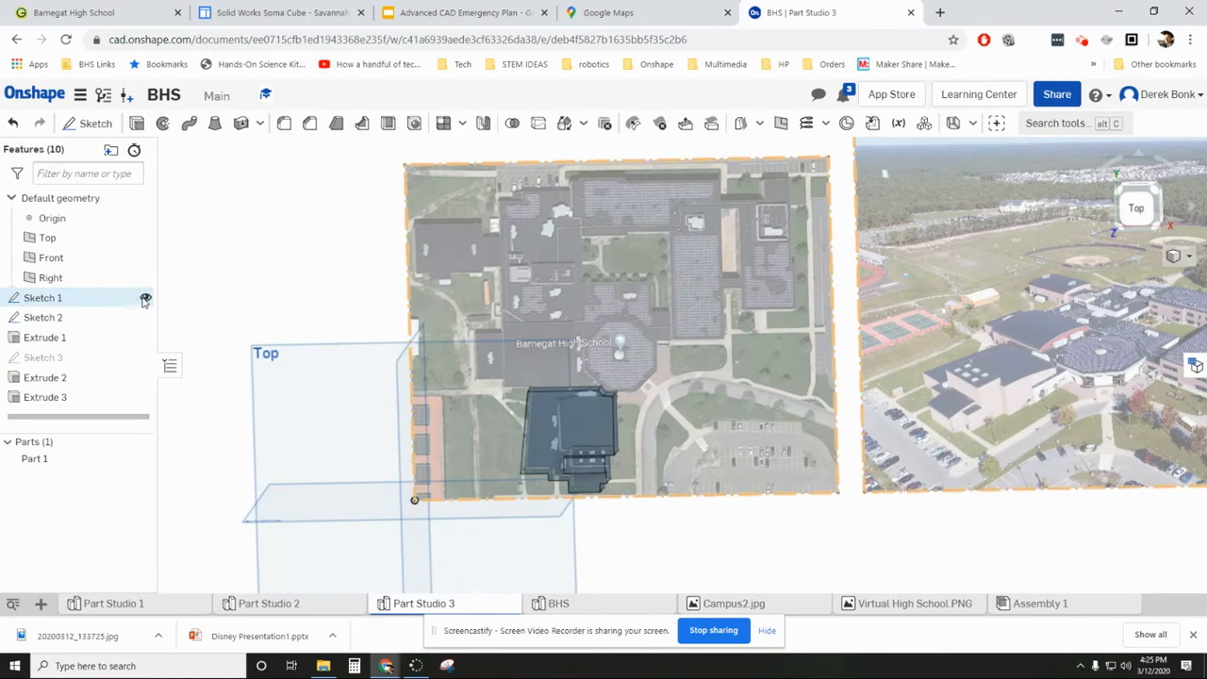
- Hide the reference images and remove the surrounding footprint region from Extrude 1, keeping only the large rectangle selected
click(145, 297)
scroll(588, 415, up, 3)
scroll(588, 415, up, 3)
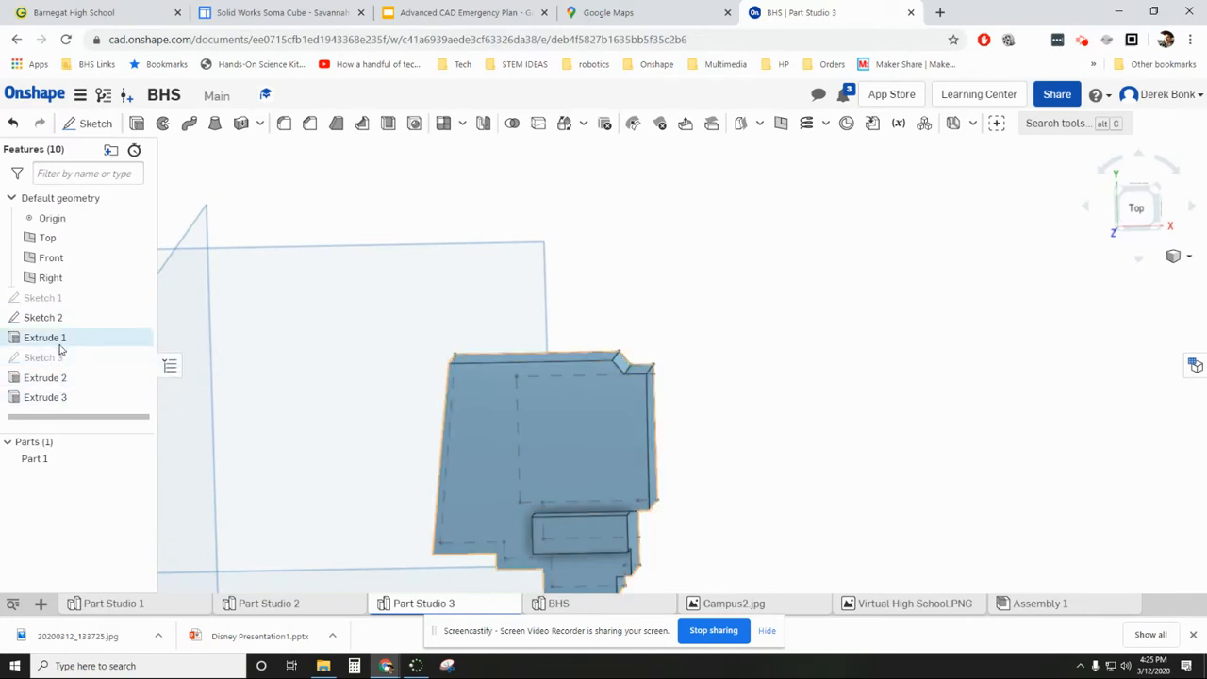
double_click(44, 317)
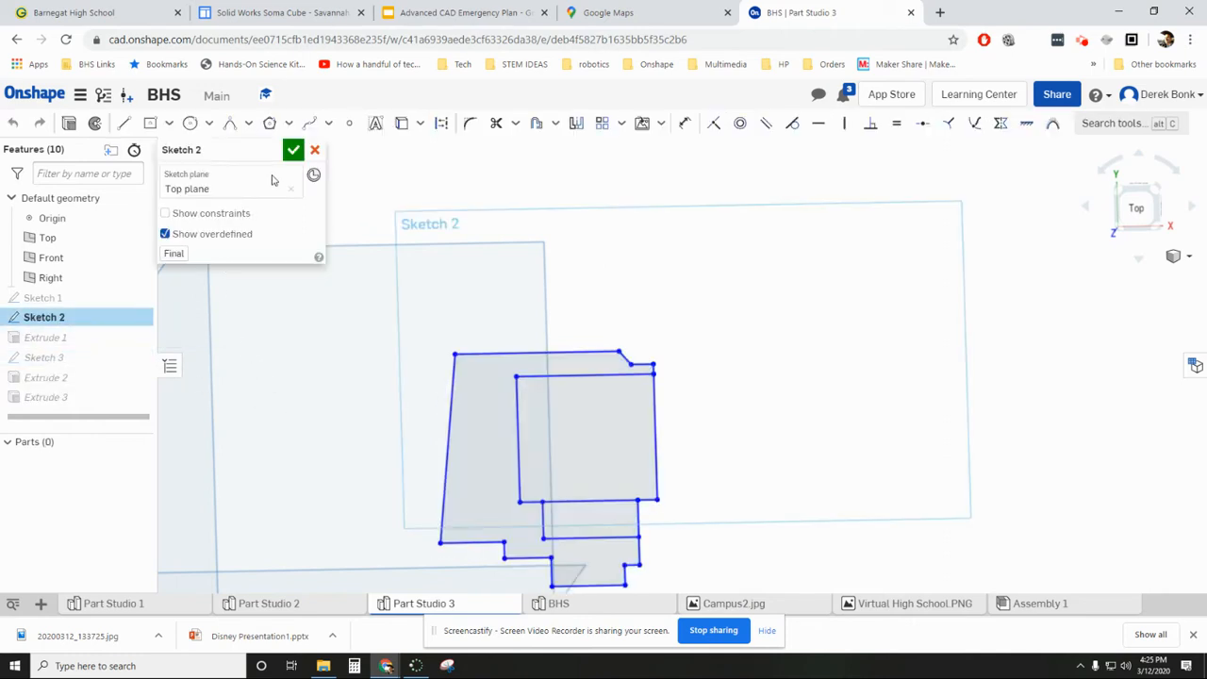
click(293, 150)
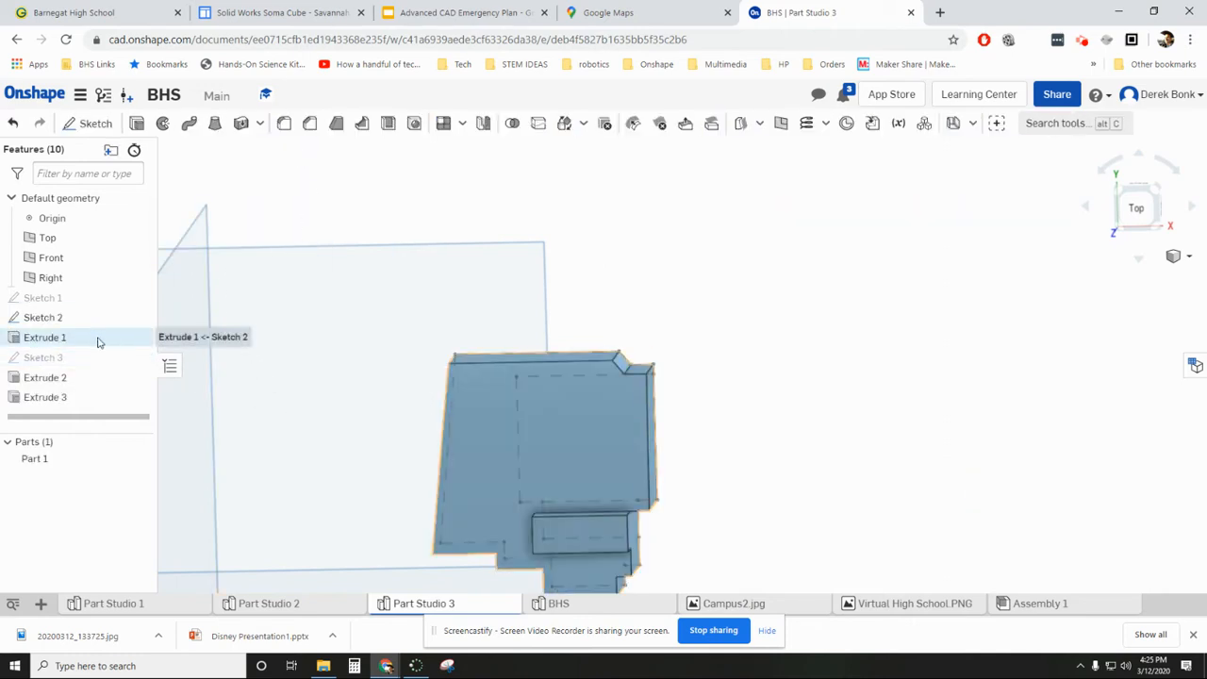
double_click(45, 337)
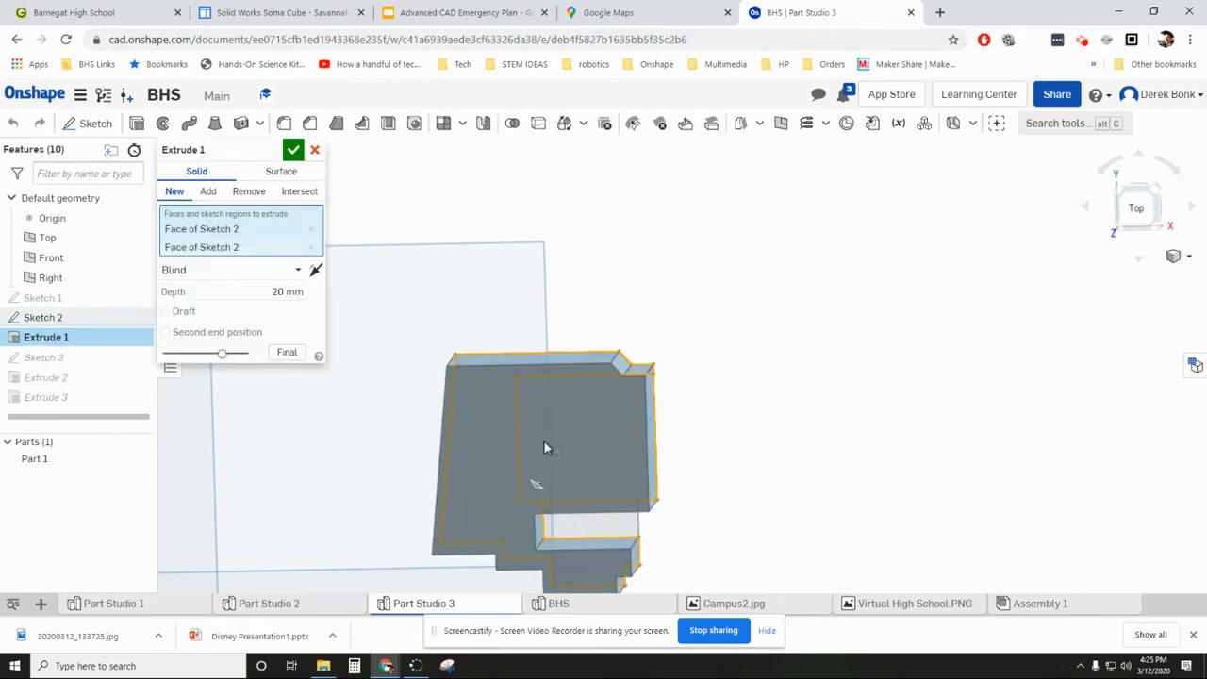
click(466, 434)
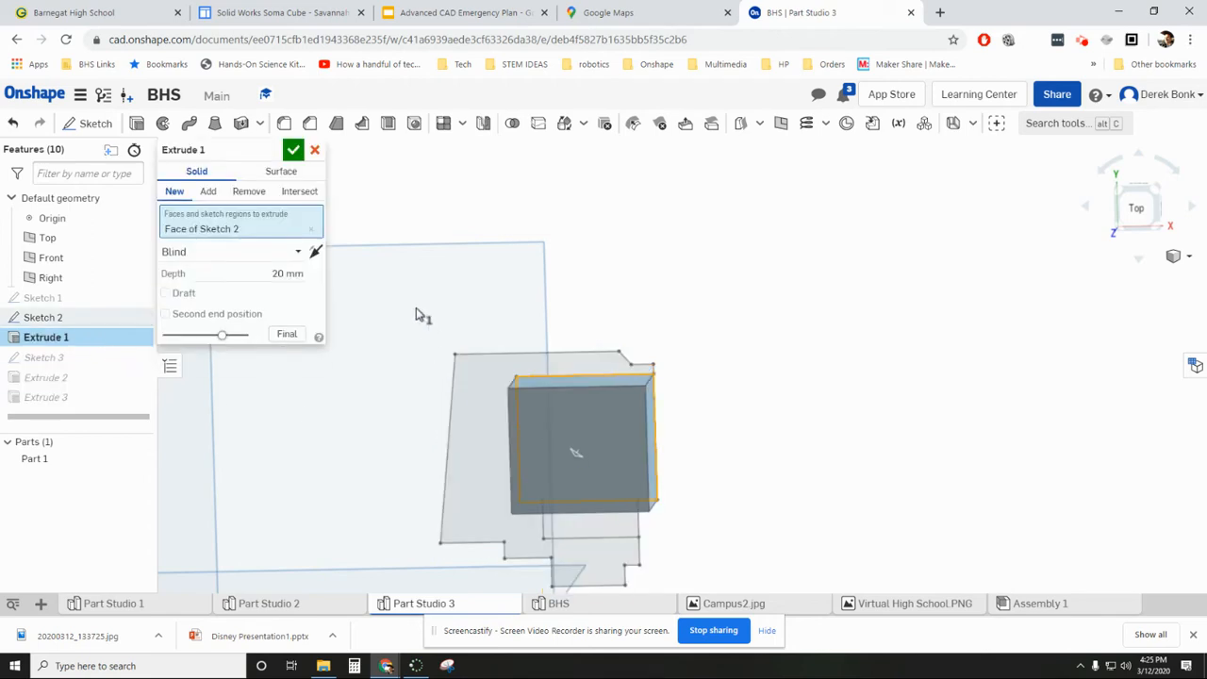
click(295, 144)
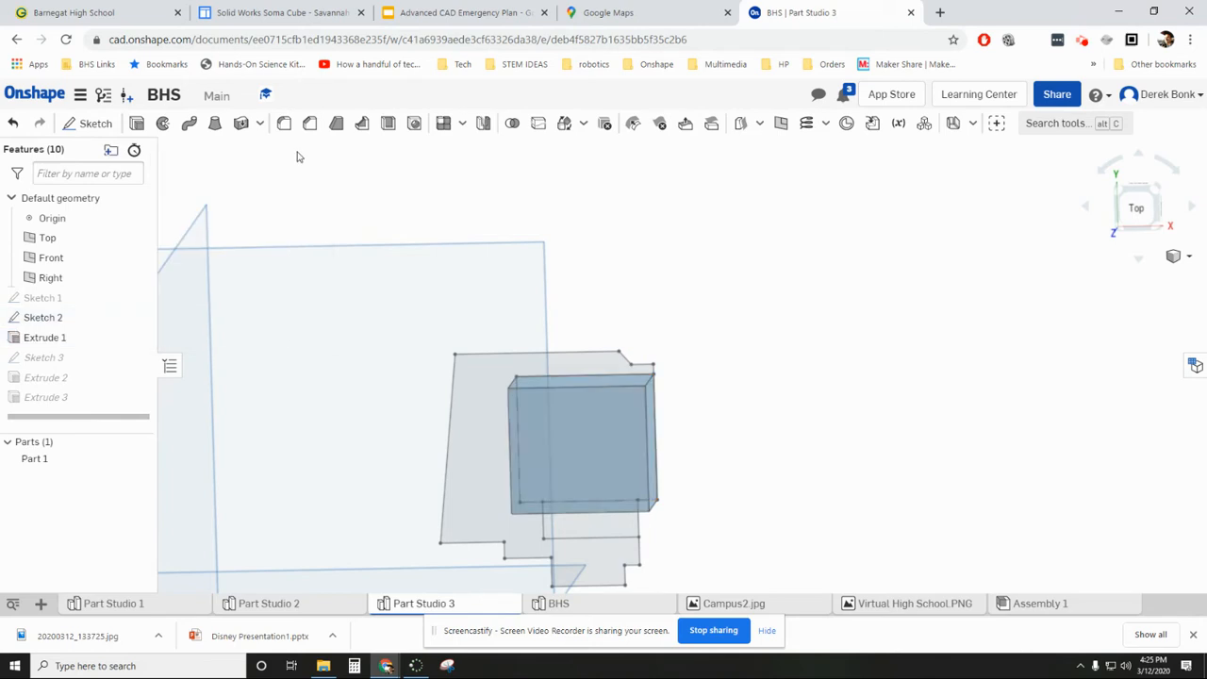
- Extrude the footprint region surrounding the large rectangle 15.6 mm as a Blind extrusion added to Part 1
right_drag(367, 345, 374, 283)
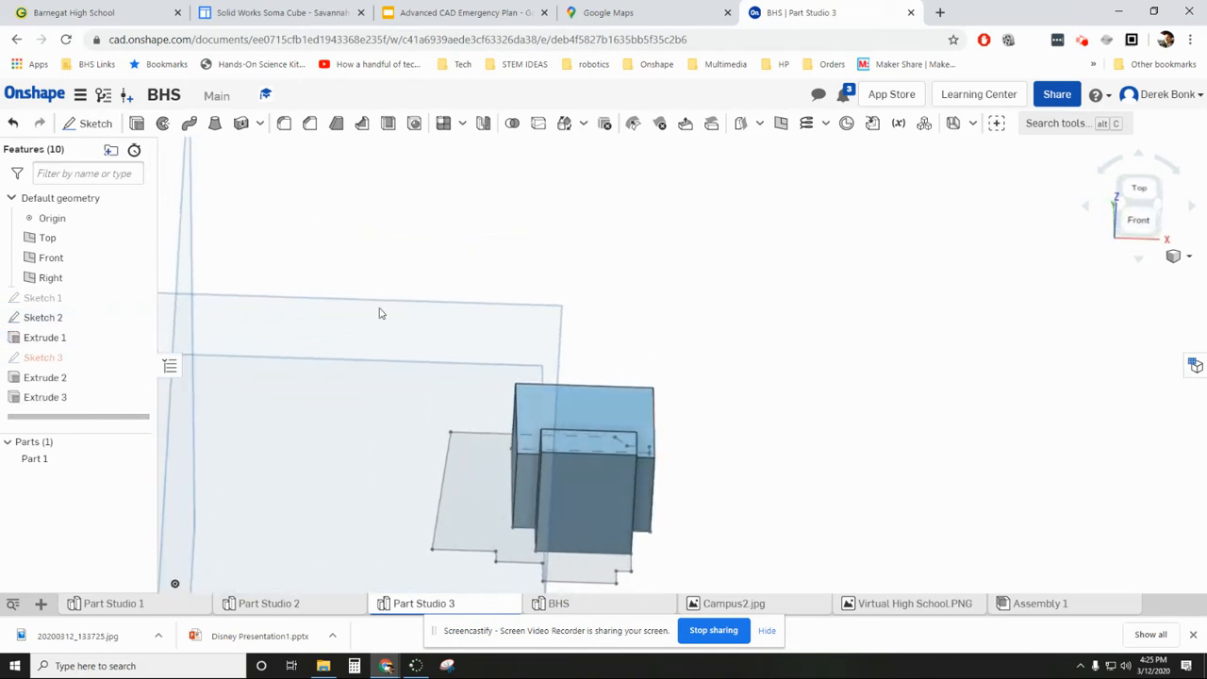
click(136, 123)
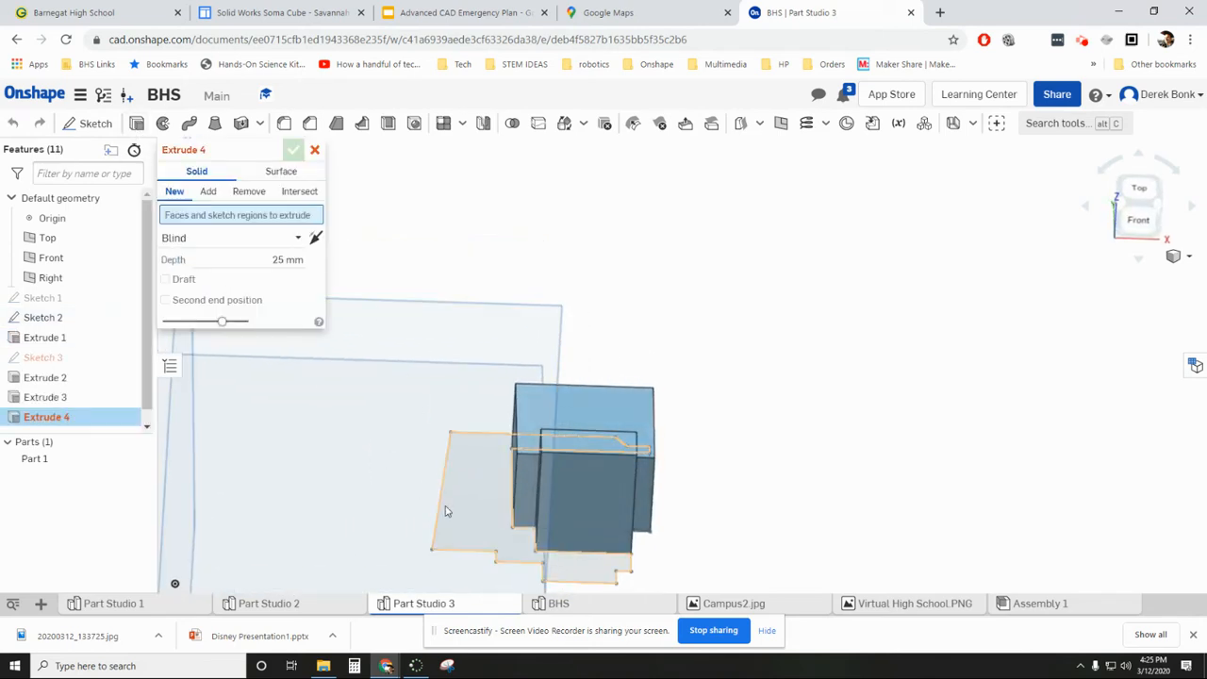
click(455, 511)
right_drag(399, 352, 425, 358)
drag(547, 382, 534, 431)
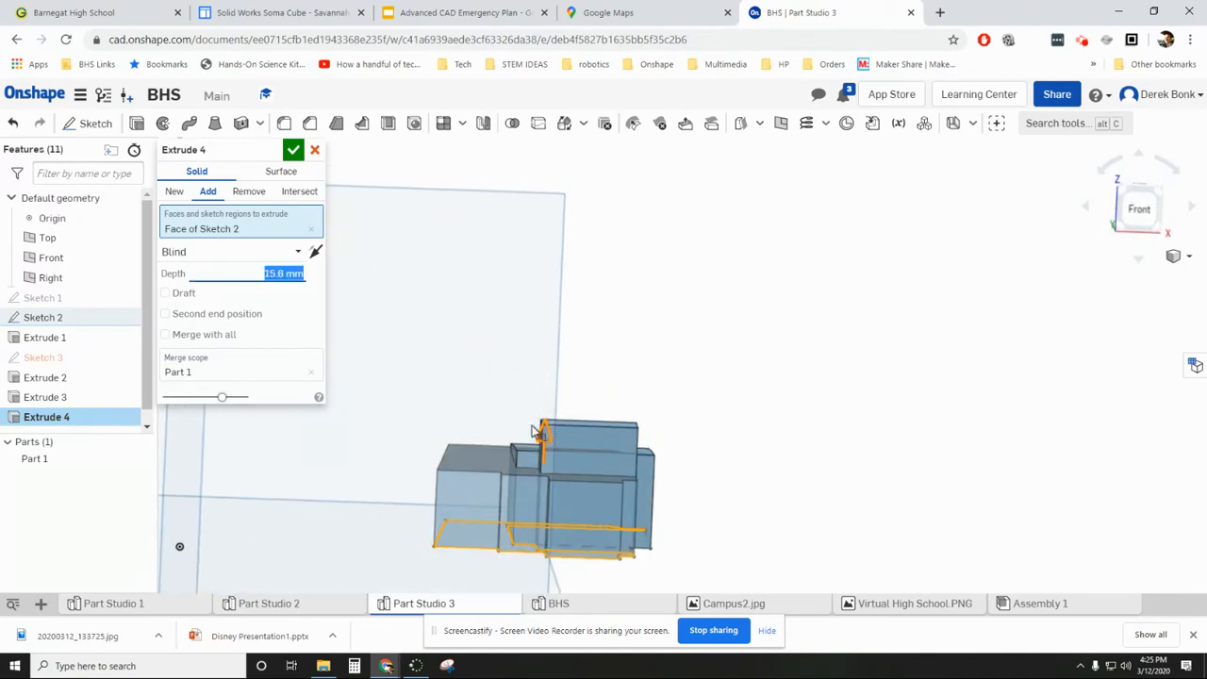
click(293, 150)
mouse_move(651, 277)
right_down()
mouse_move(613, 325)
mouse_move(614, 338)
mouse_move(633, 304)
mouse_move(637, 351)
right_up()
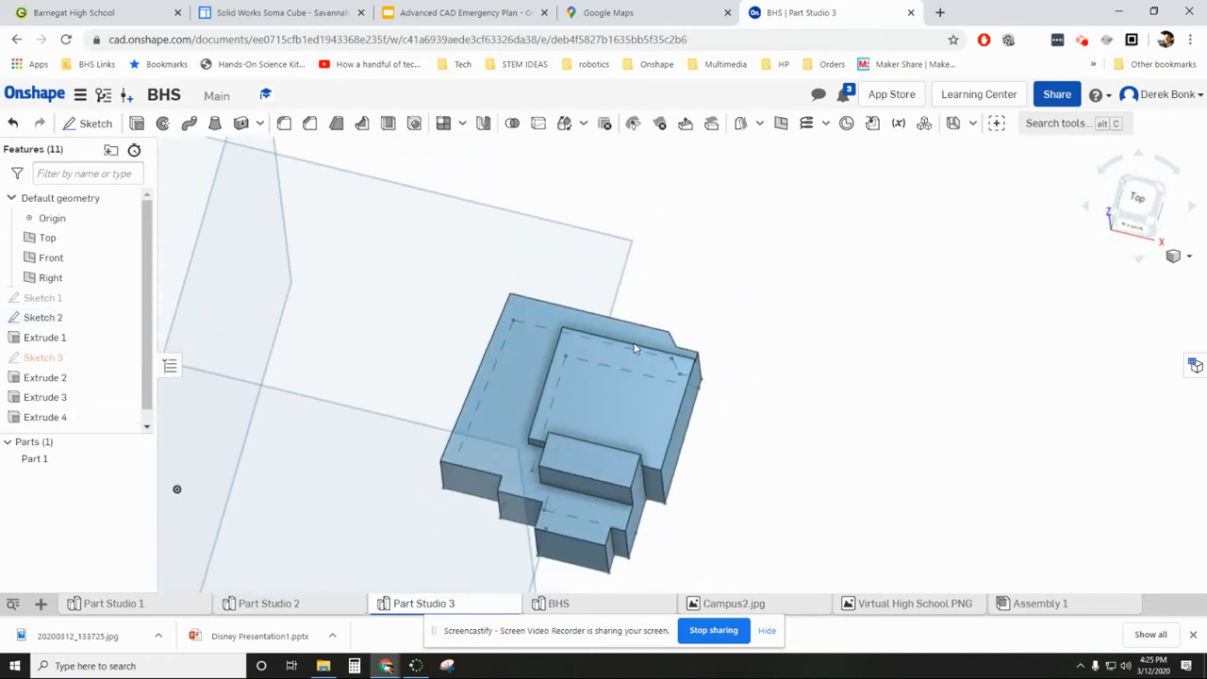
- Show the reference images and add three lines to Sketch 2 that trace a shallow trapezoid along the large rectangle's north edge
double_click(91, 321)
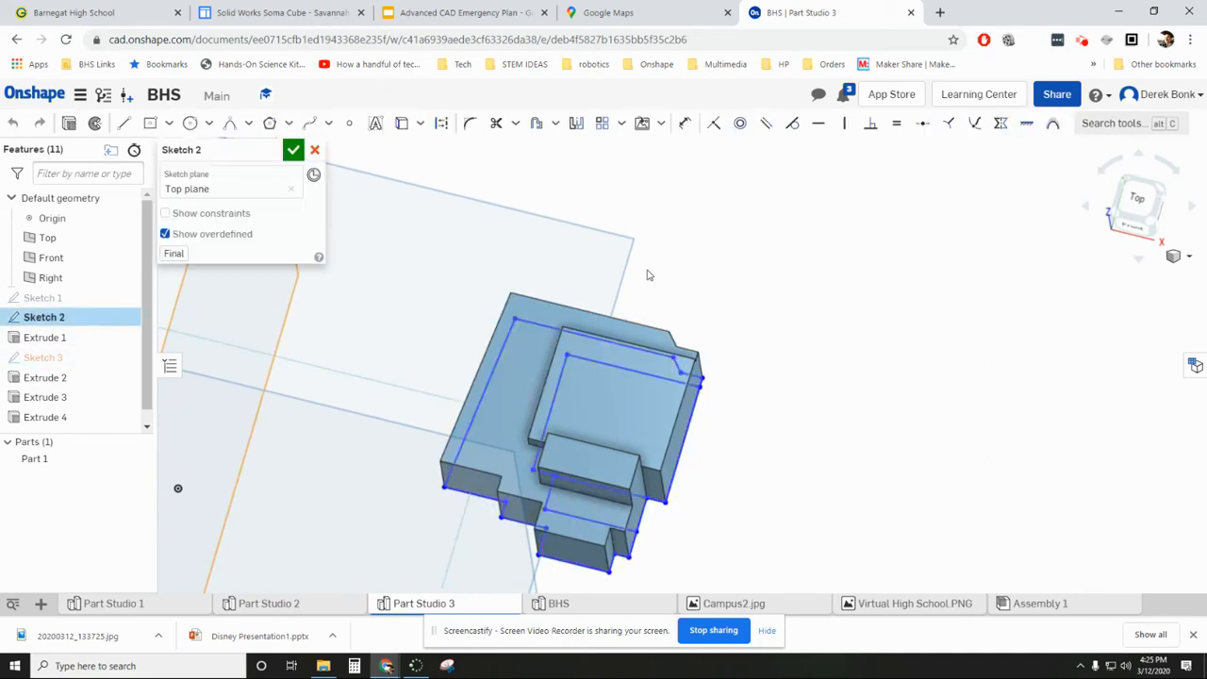
click(1122, 207)
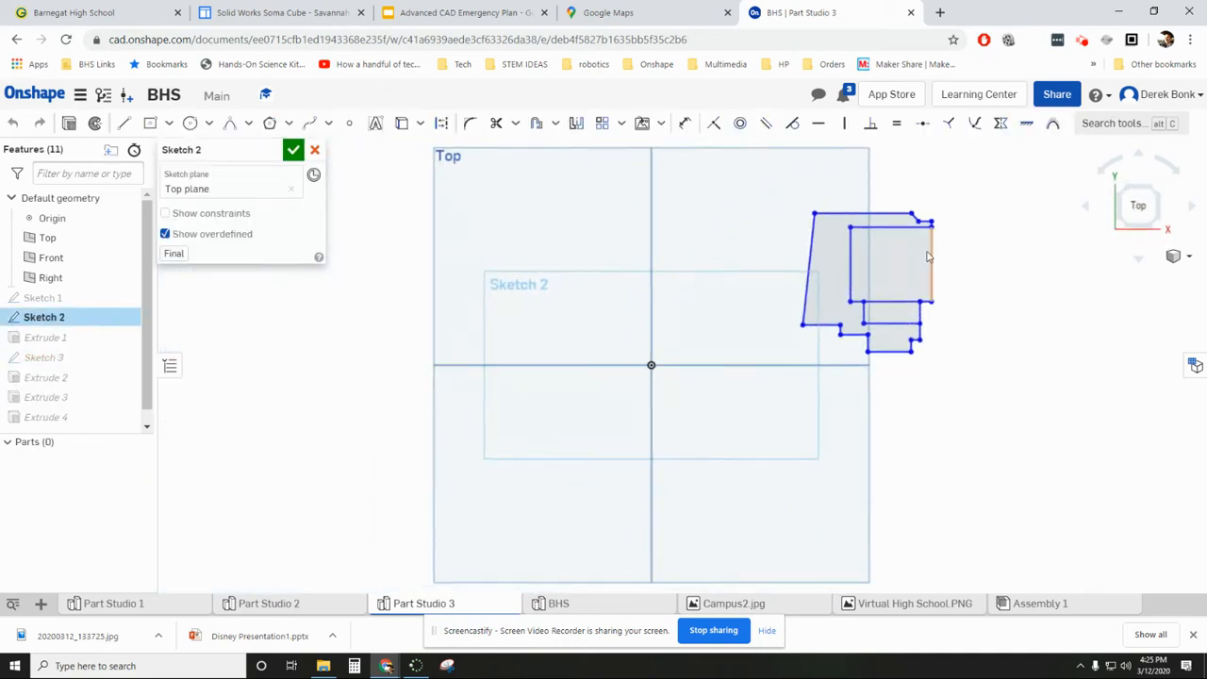
middle_drag(955, 195, 707, 219)
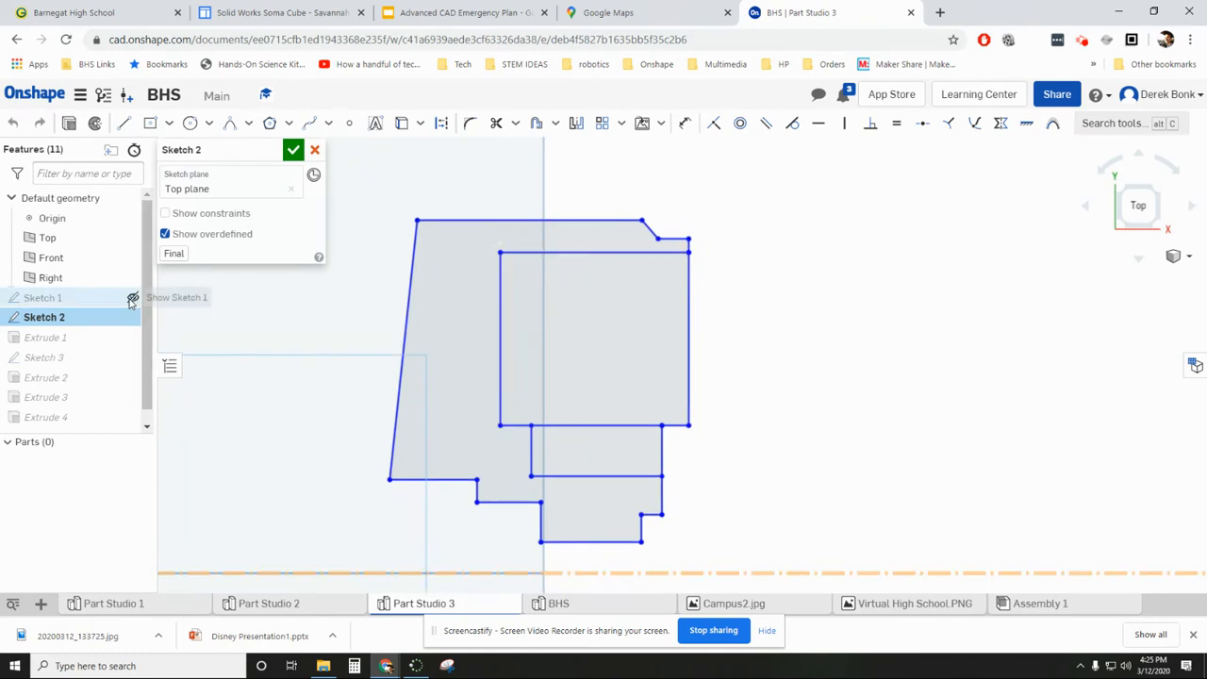
click(132, 297)
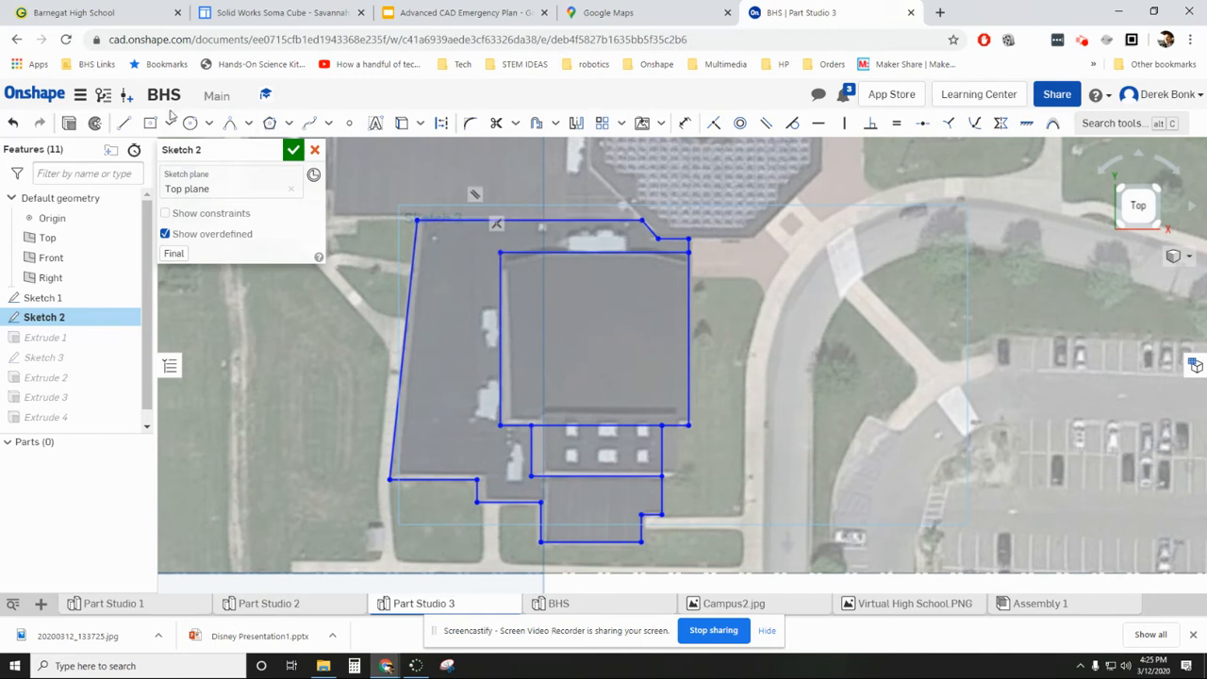
click(122, 123)
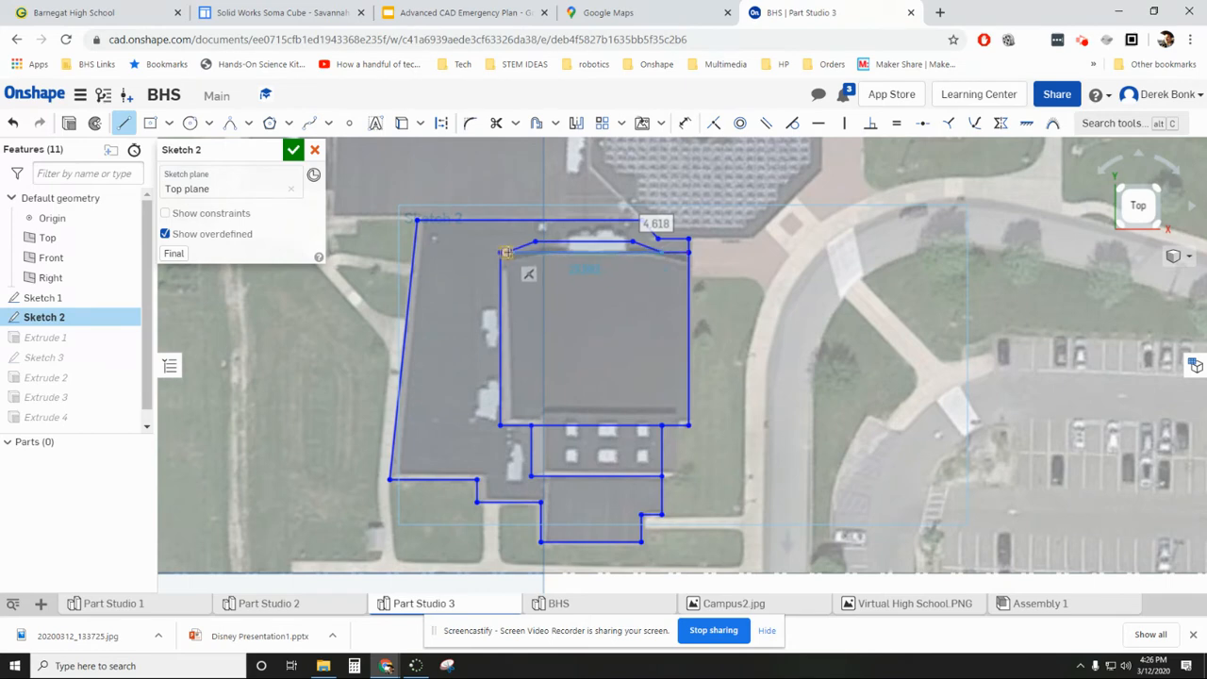
key(Escape)
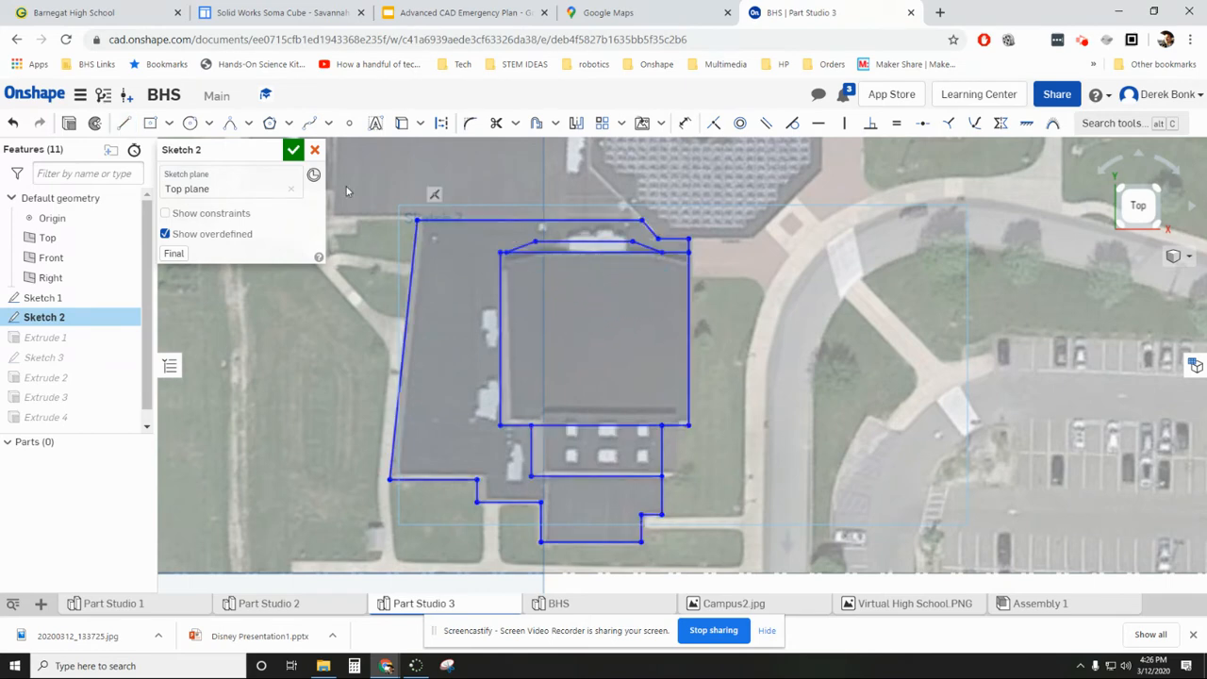
click(293, 149)
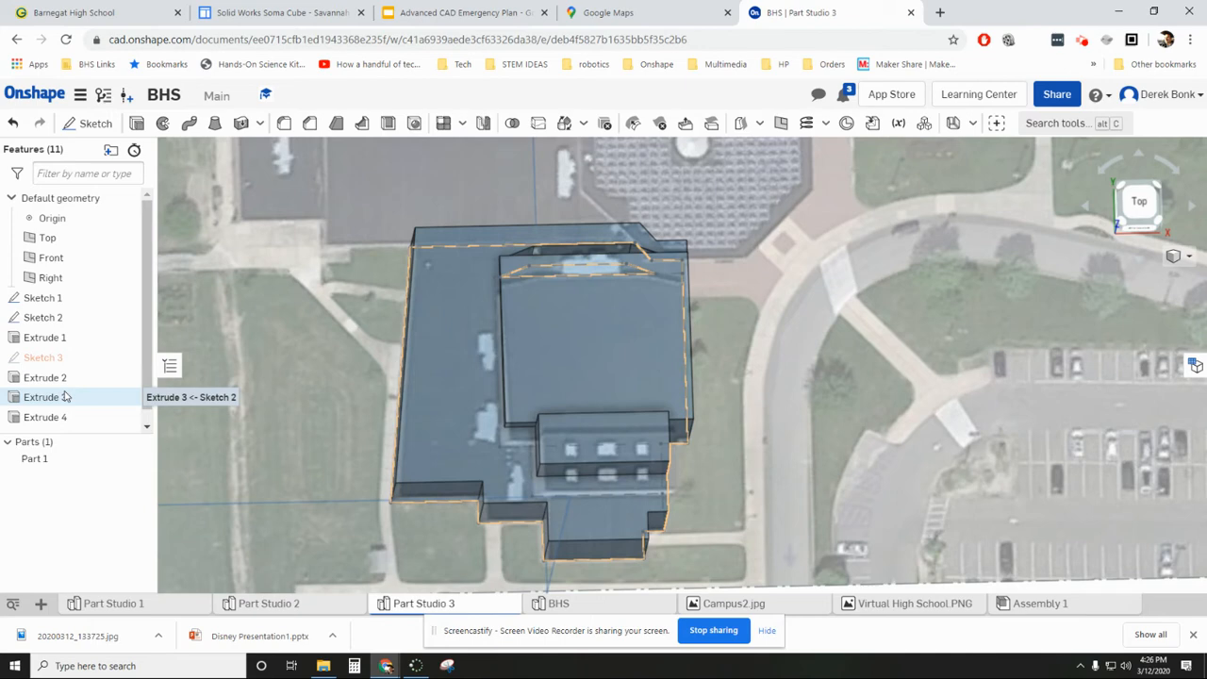
- Extrude the shallow trapezoid region of Sketch 2 up to the large rectangle block's top face, adding it to Part 1
right_drag(430, 239, 424, 265)
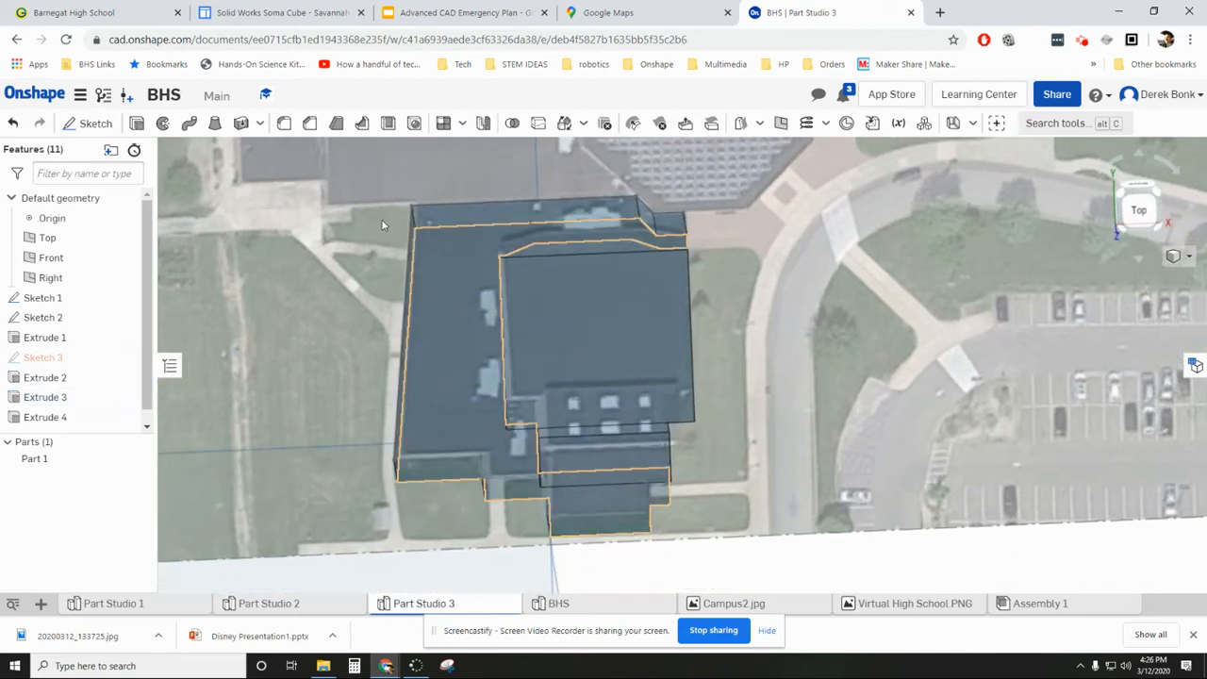
click(137, 124)
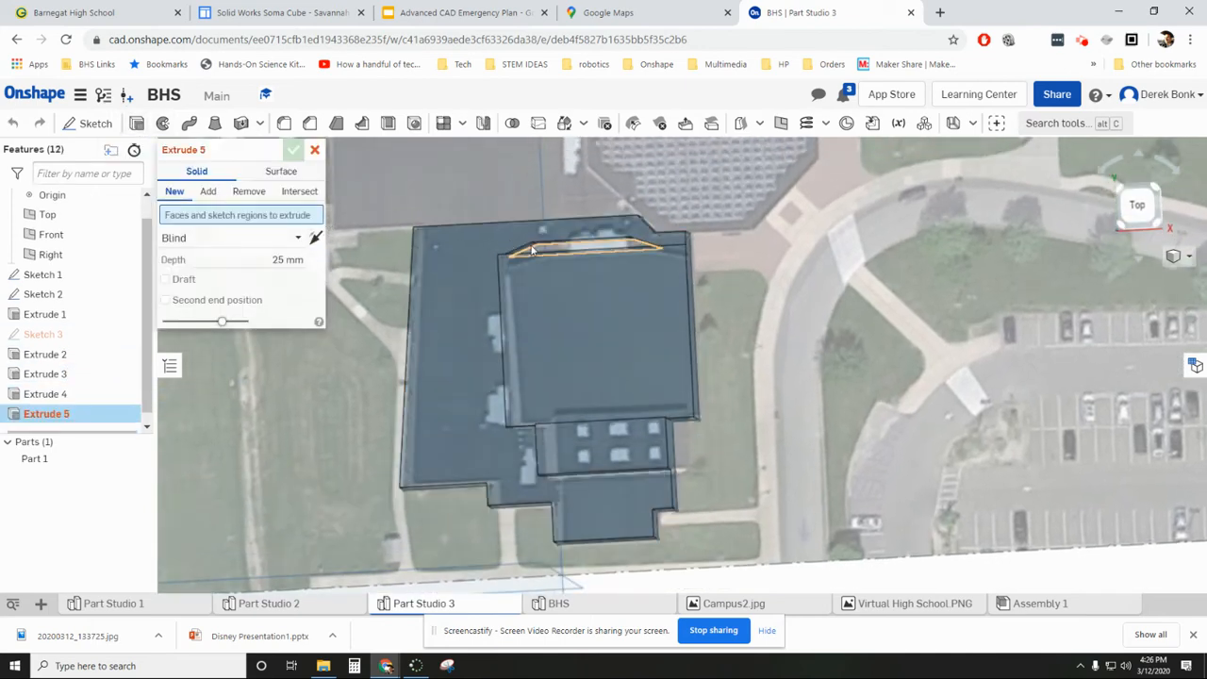
click(547, 251)
mouse_move(509, 280)
right_down()
mouse_move(486, 271)
mouse_move(494, 236)
right_up()
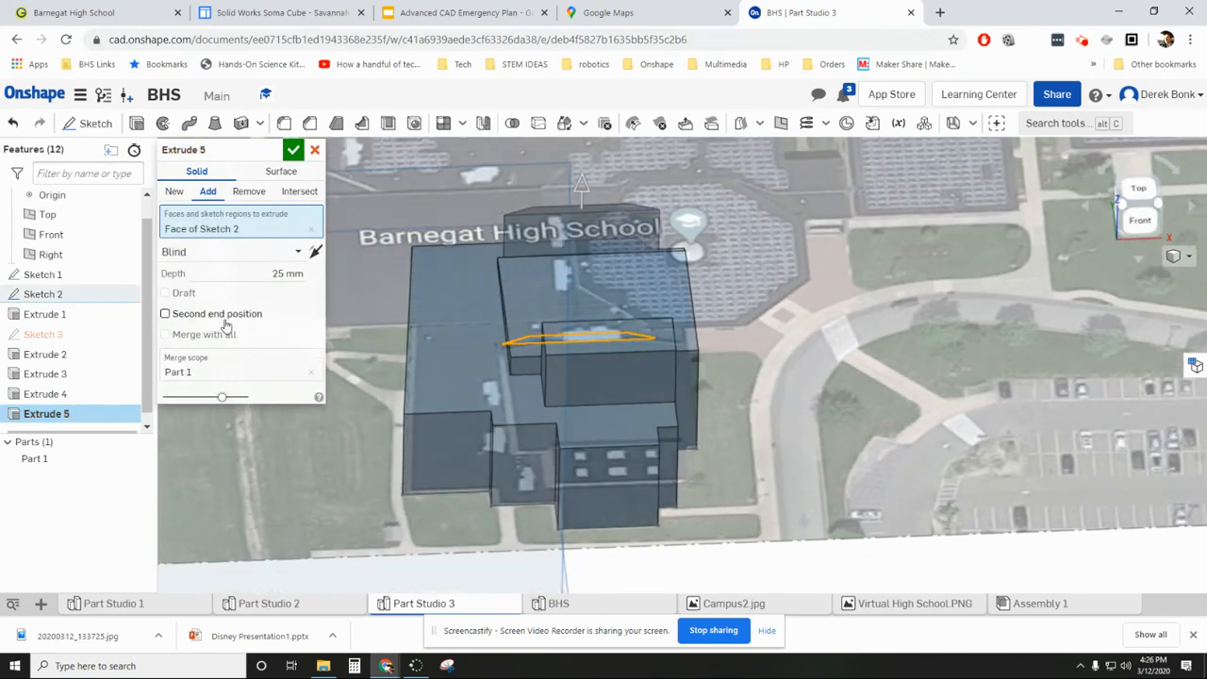
click(209, 259)
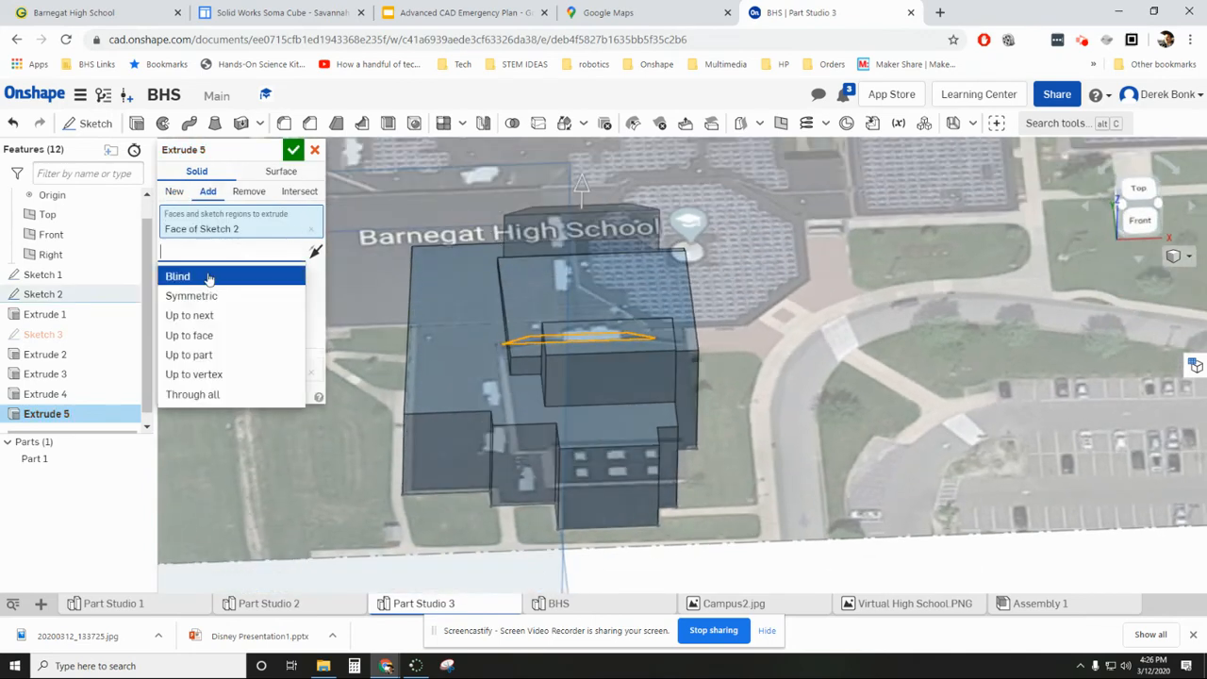
click(203, 336)
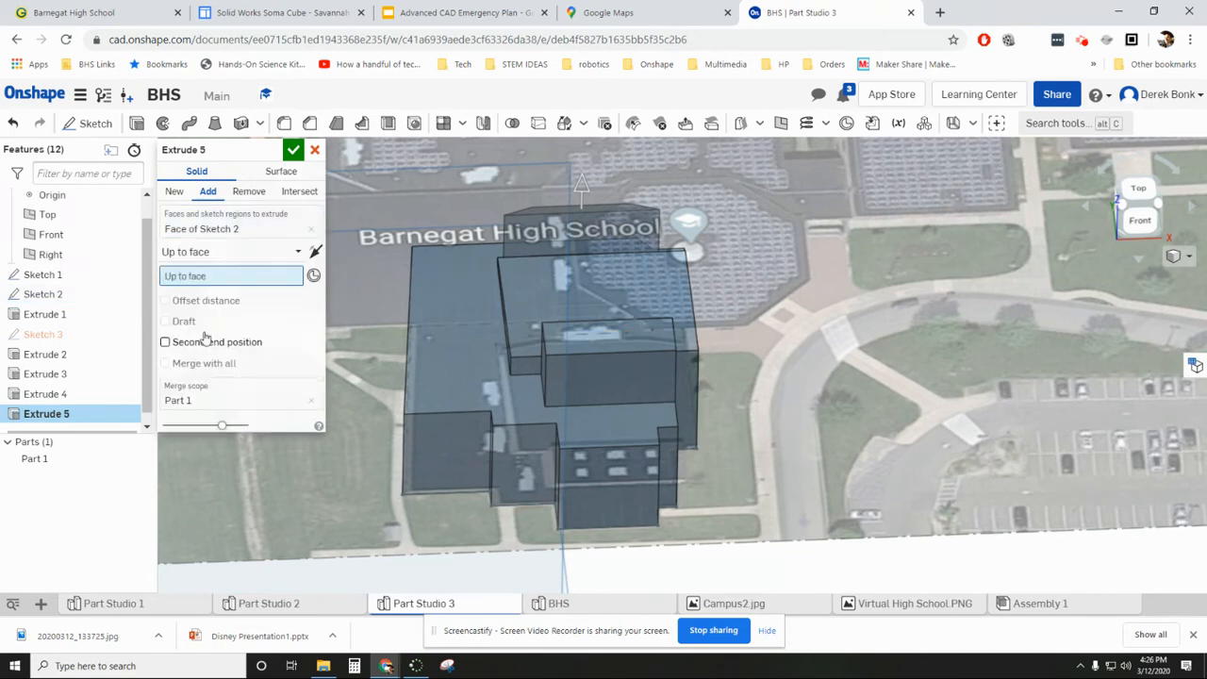
click(588, 281)
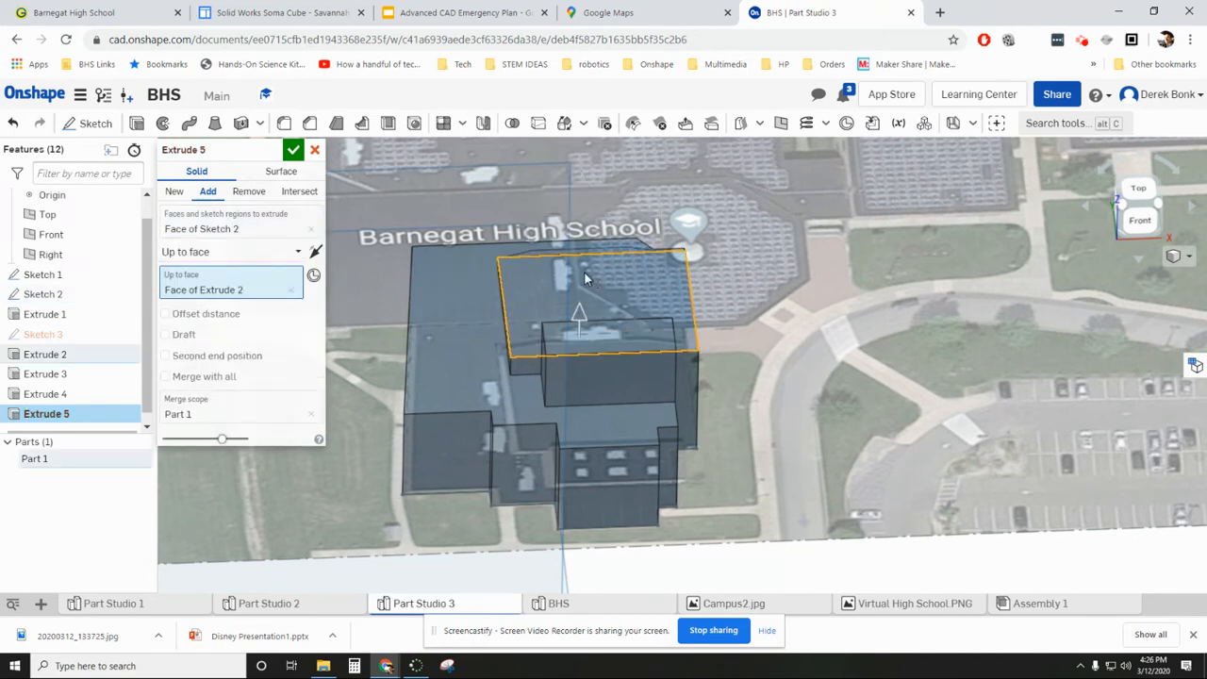
click(293, 152)
- Examine the modelled wing from above and compare it with the satellite and aerial reference images
mouse_move(396, 226)
right_down()
mouse_move(500, 220)
mouse_move(512, 197)
mouse_move(375, 156)
mouse_move(364, 178)
mouse_move(375, 190)
right_up()
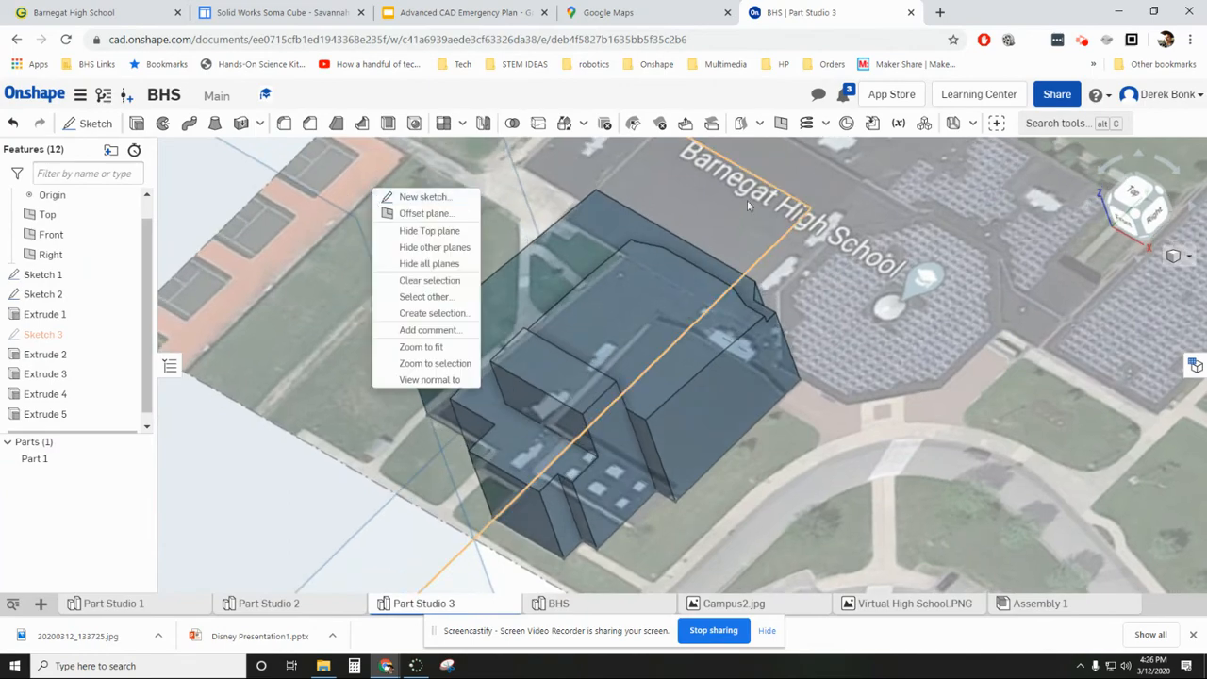
click(1141, 198)
click(1135, 196)
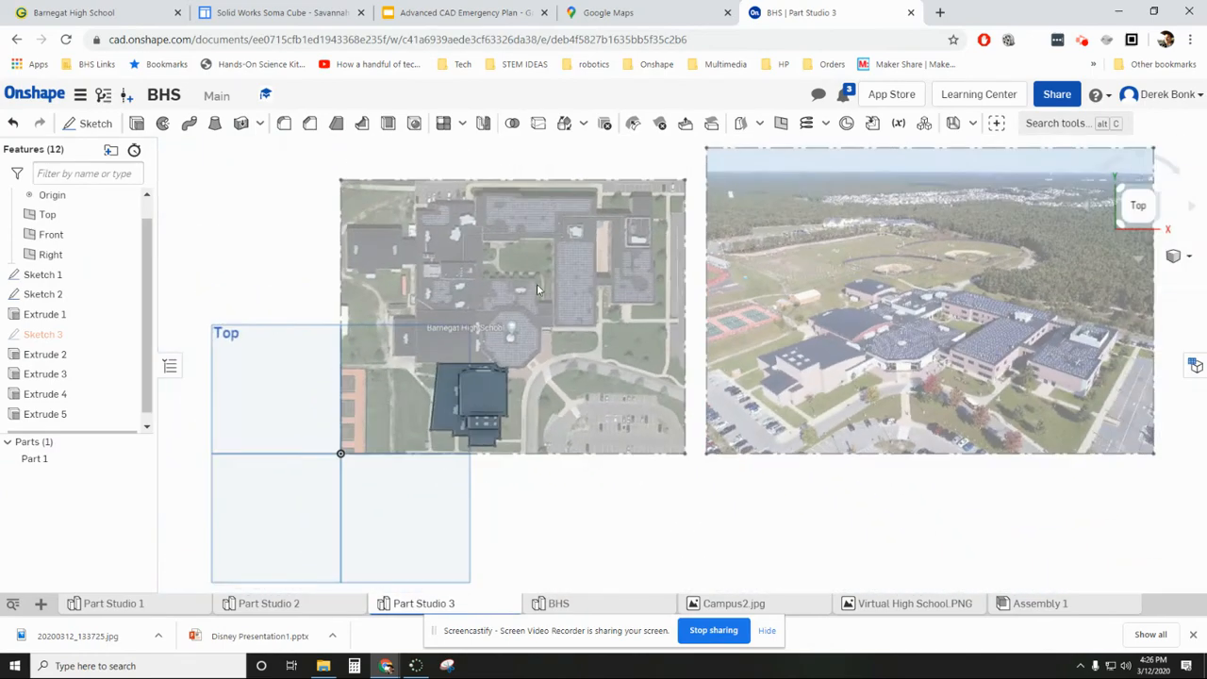
scroll(543, 316, up, 5)
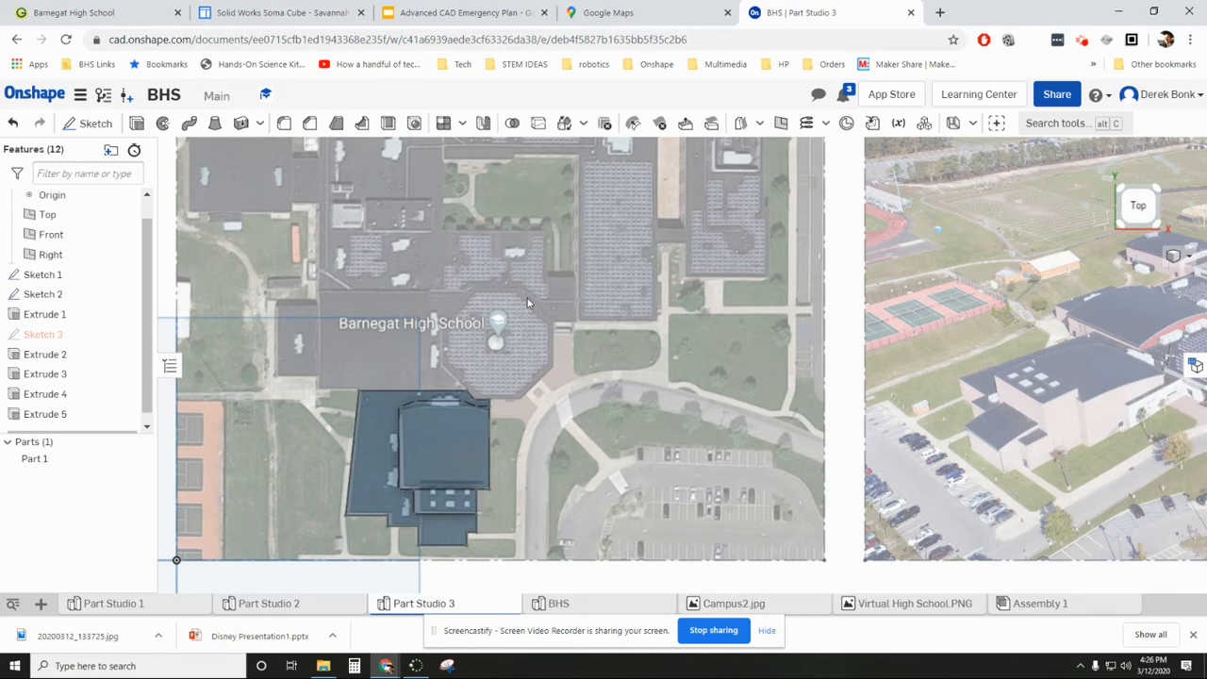
middle_drag(693, 326, 277, 290)
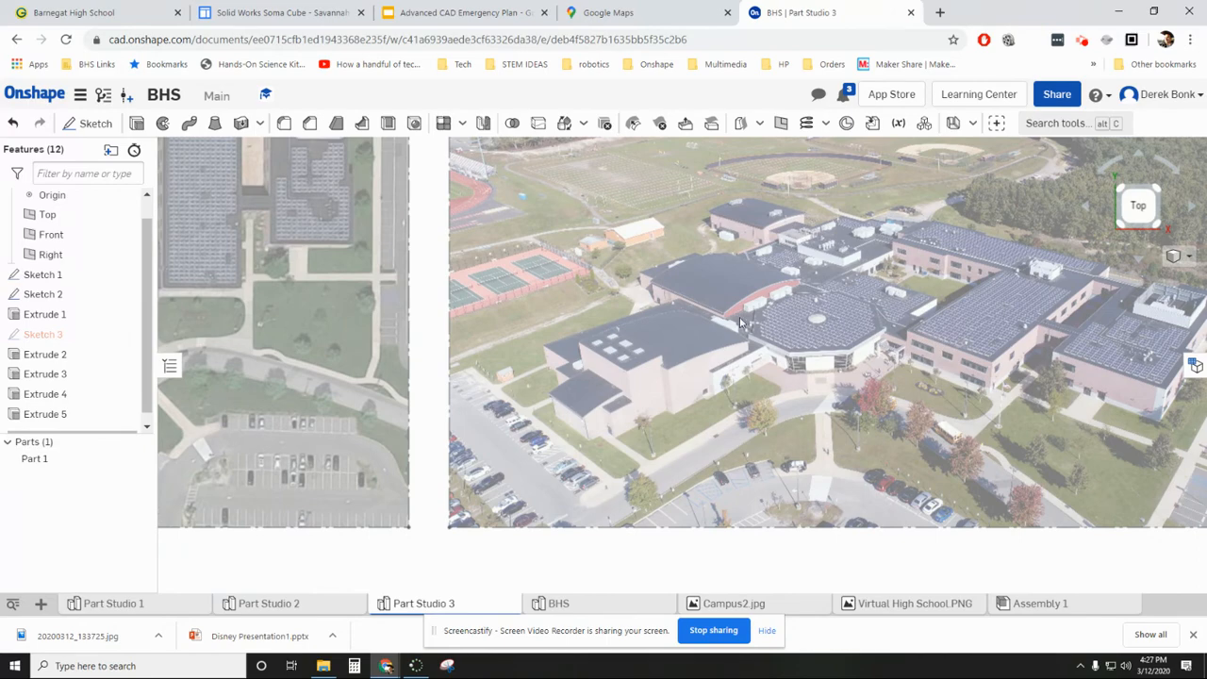
scroll(709, 323, up, 3)
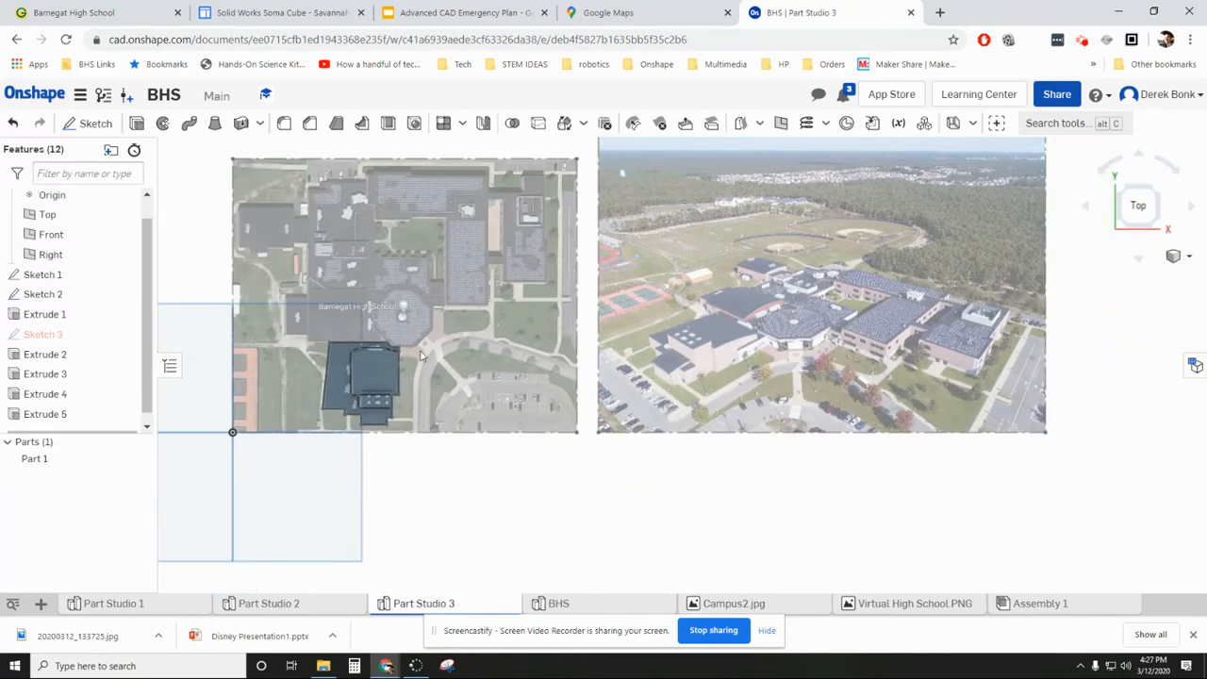
scroll(336, 383, down, 5)
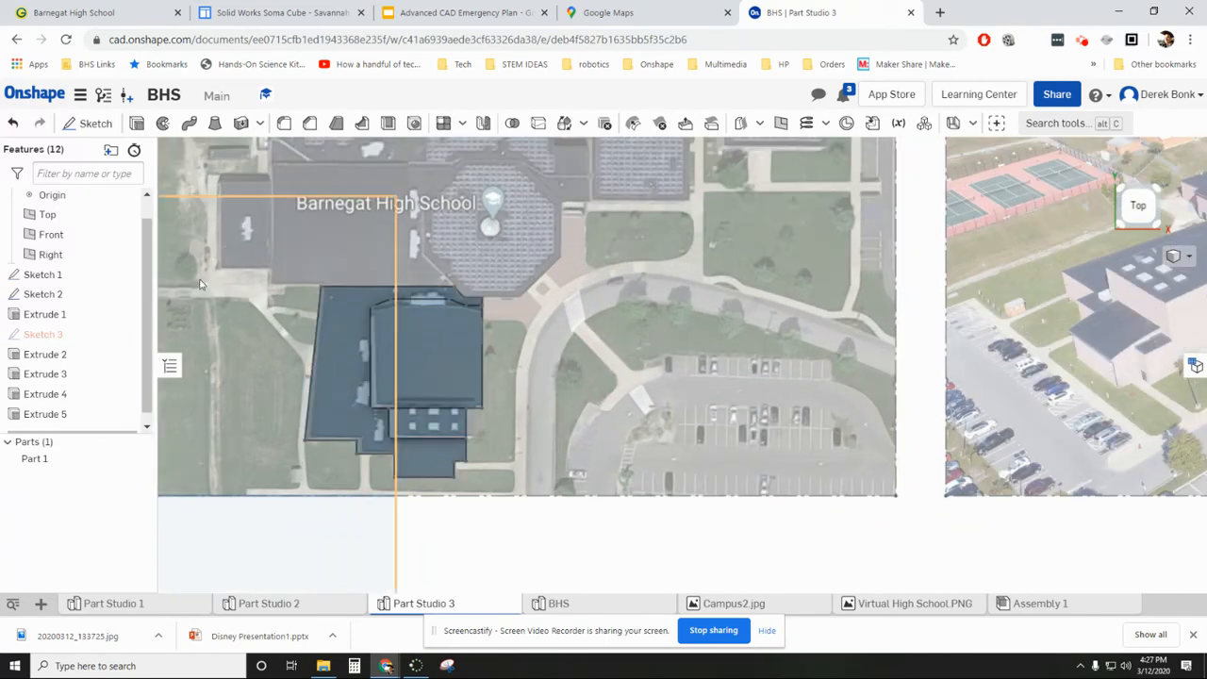
scroll(228, 325, up, 2)
right_drag(228, 319, 242, 316)
- Start a sketch on the lower roof face of Extrude 4 and project the face's outline into it
click(315, 341)
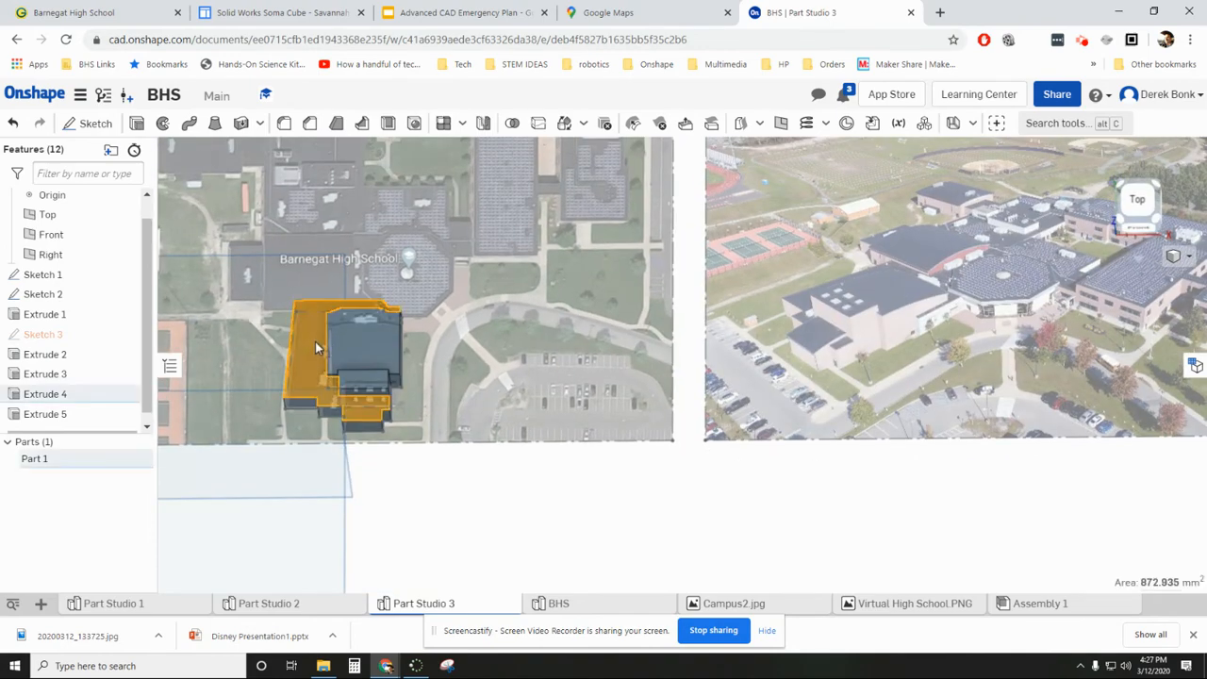
key(shift+1)
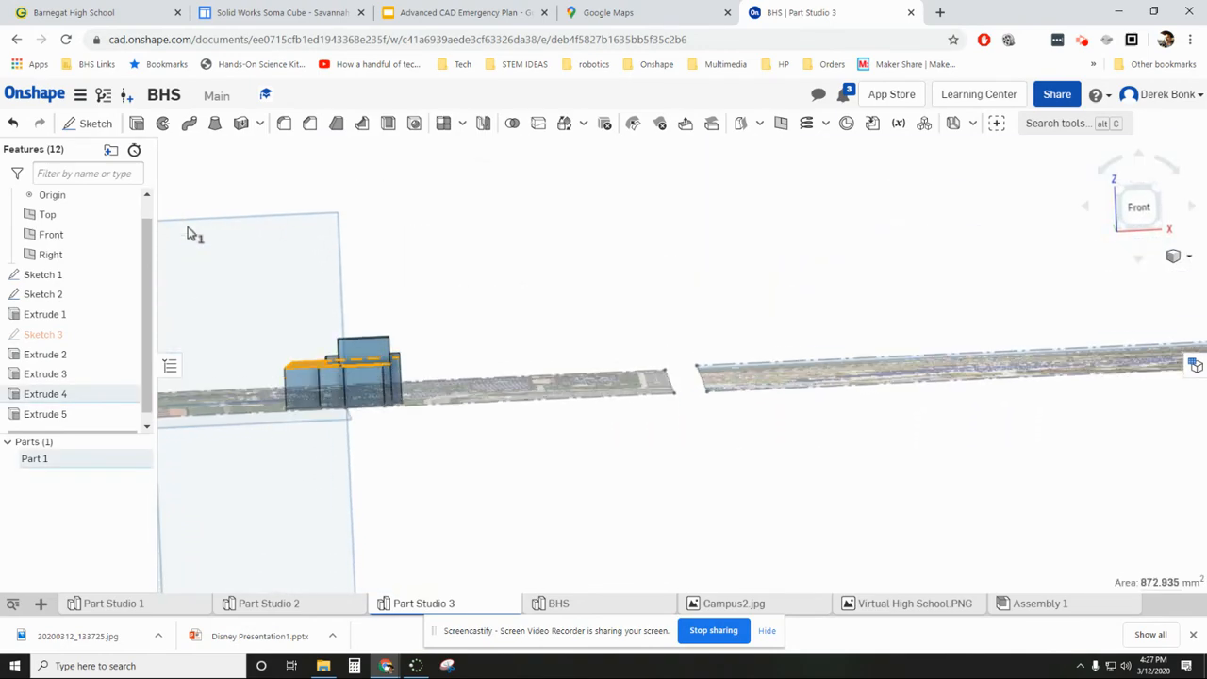
right_drag(189, 228, 196, 247)
click(92, 125)
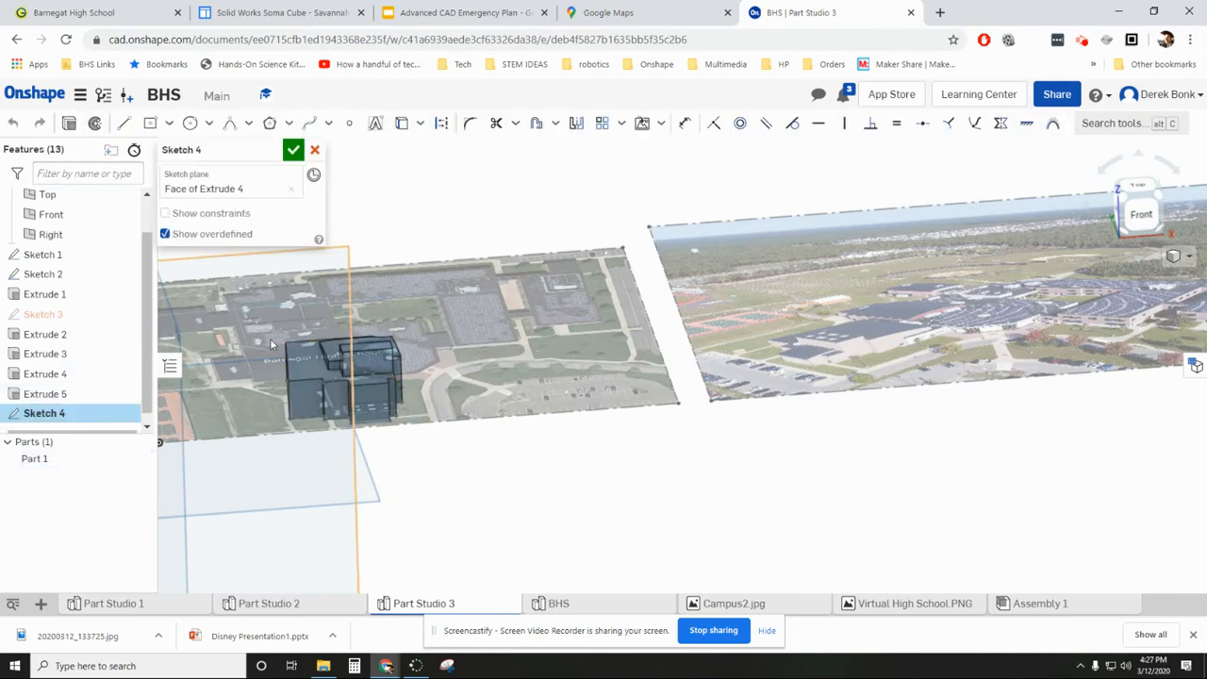
click(402, 124)
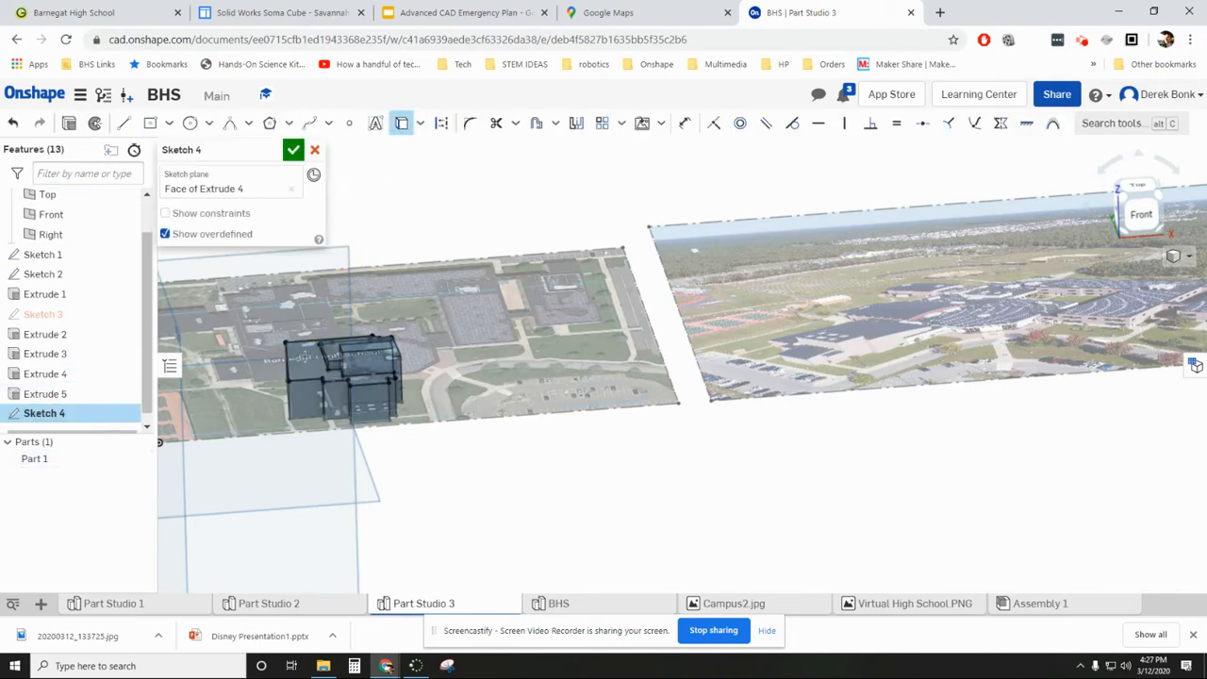
right_drag(517, 239, 510, 363)
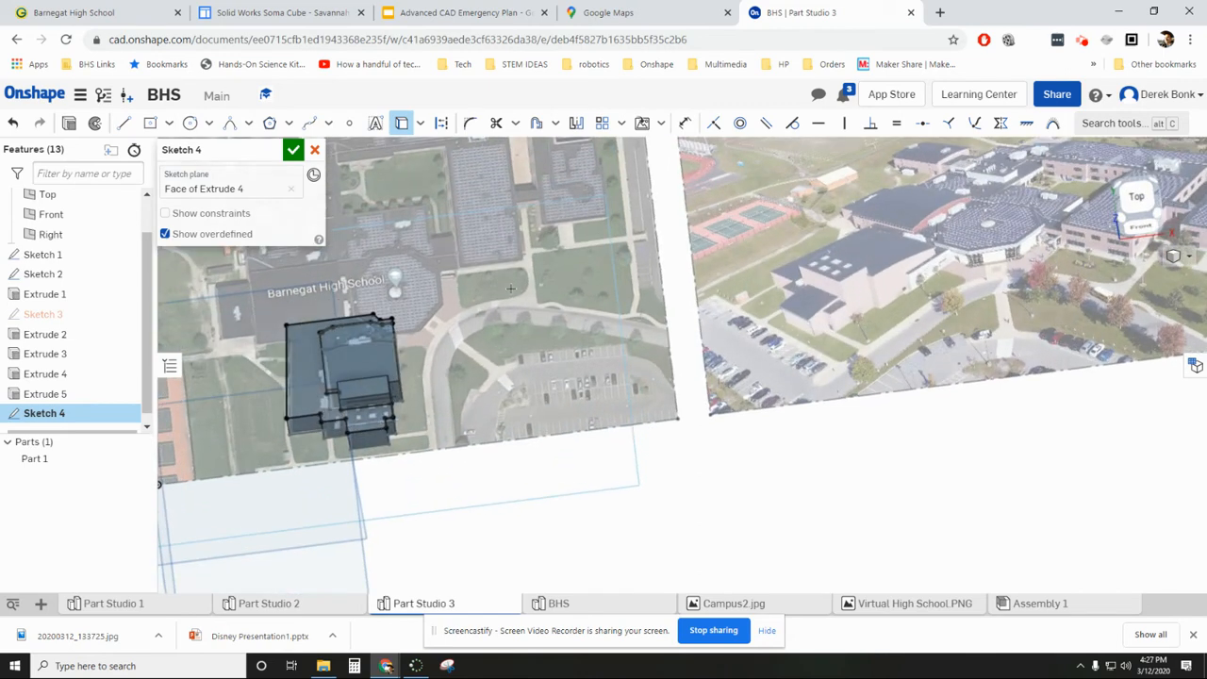
- Extrude the projected roof outline of Sketch 4 as a new part with a Blind depth of 1 mm
click(69, 128)
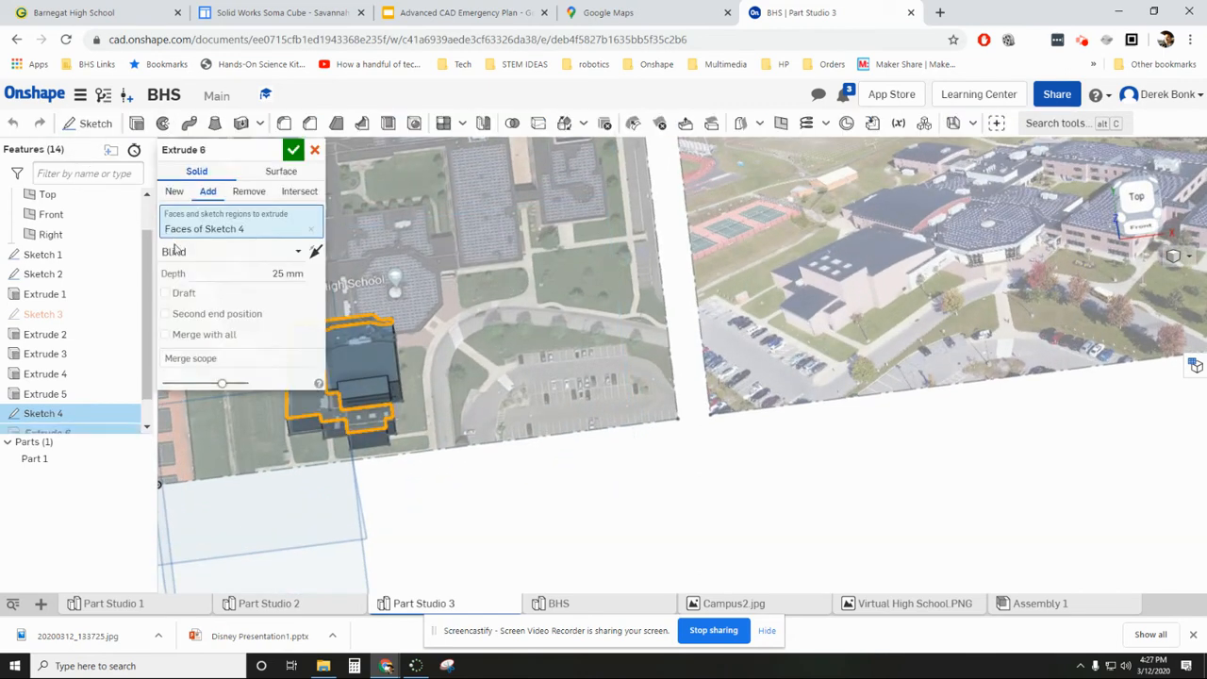
click(174, 192)
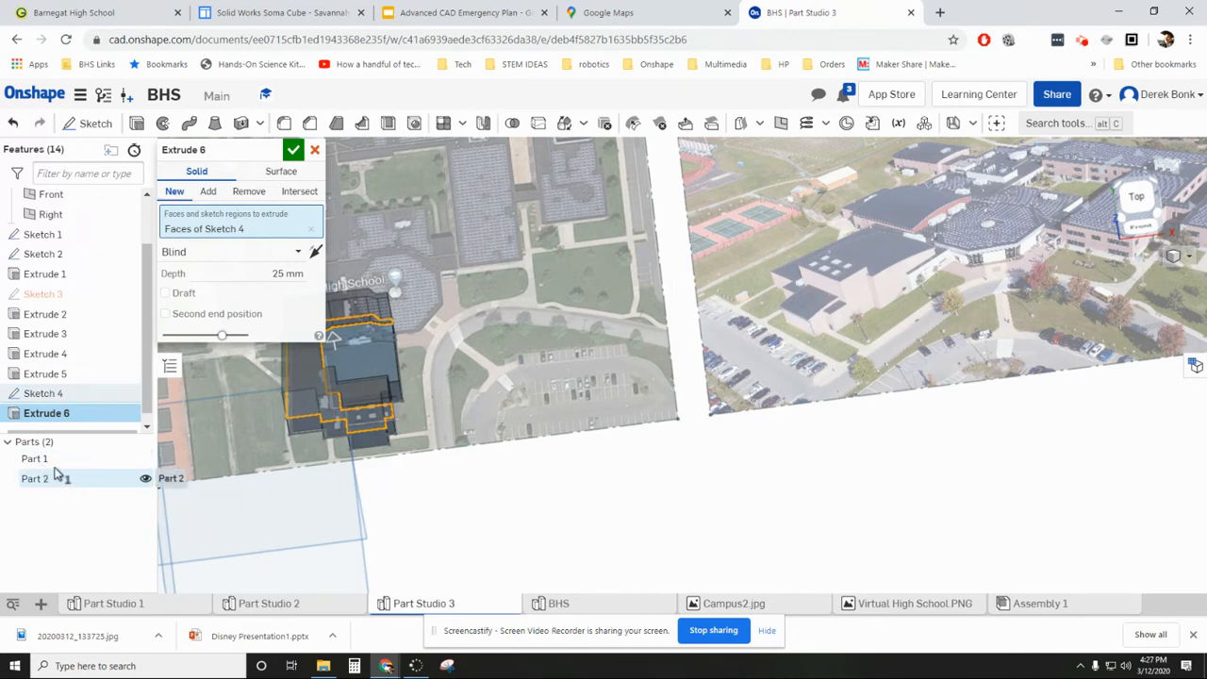
click(247, 274)
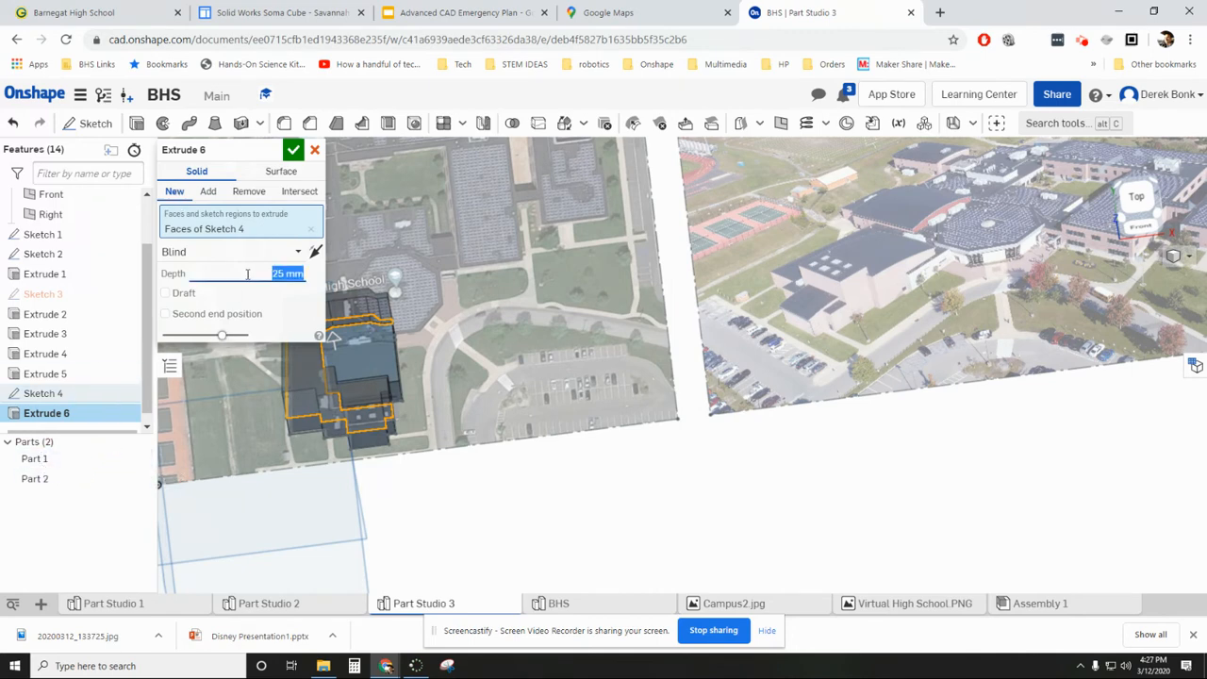
text(1)
key(Return)
key(Return)
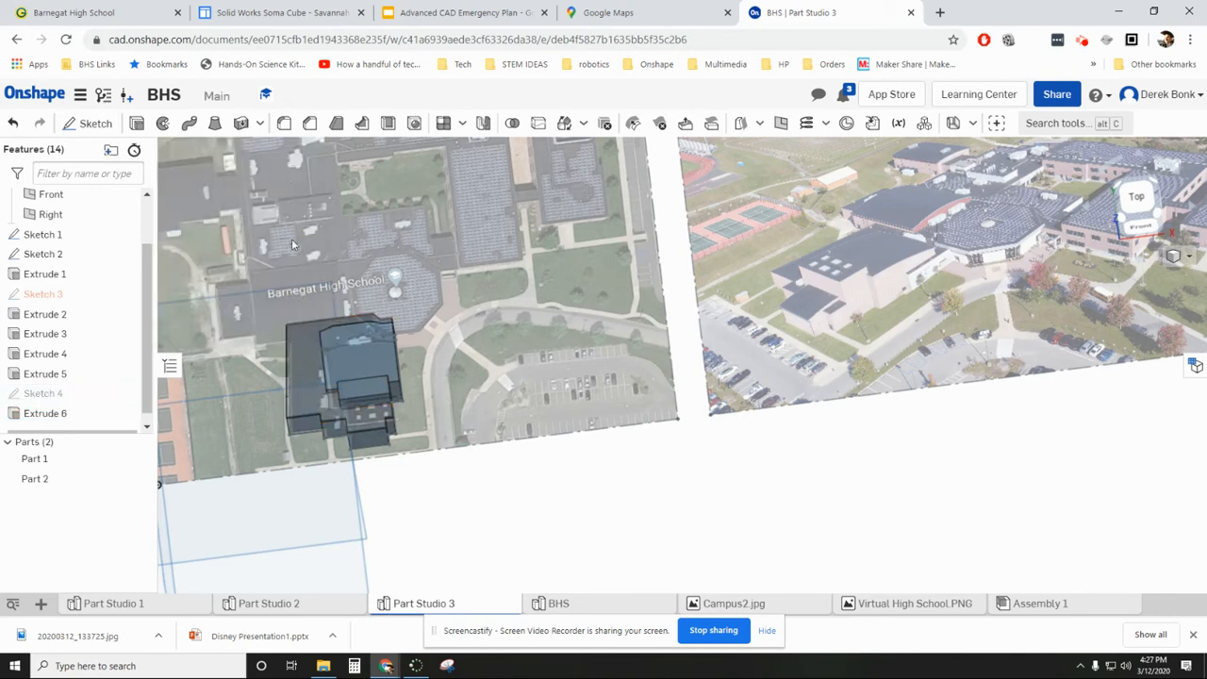
- Set the appearance of Part 1, the building walls, to the light beige palette colour E6E0CF
right_drag(255, 410, 266, 373)
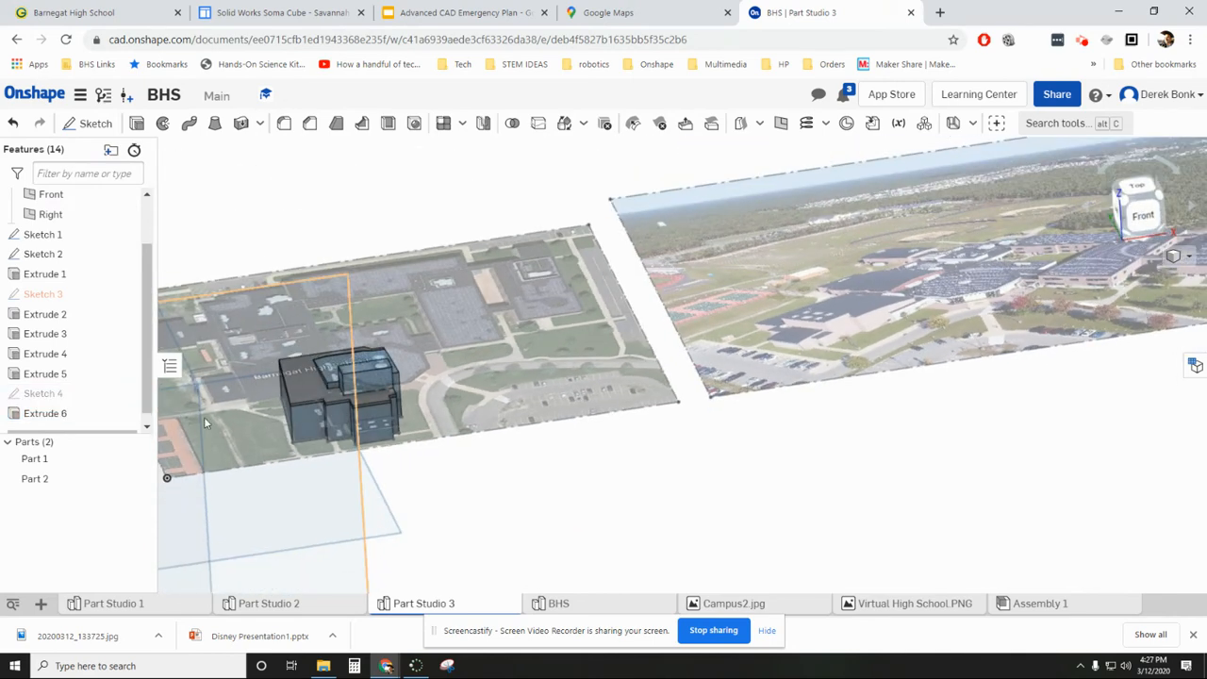
right_click(111, 458)
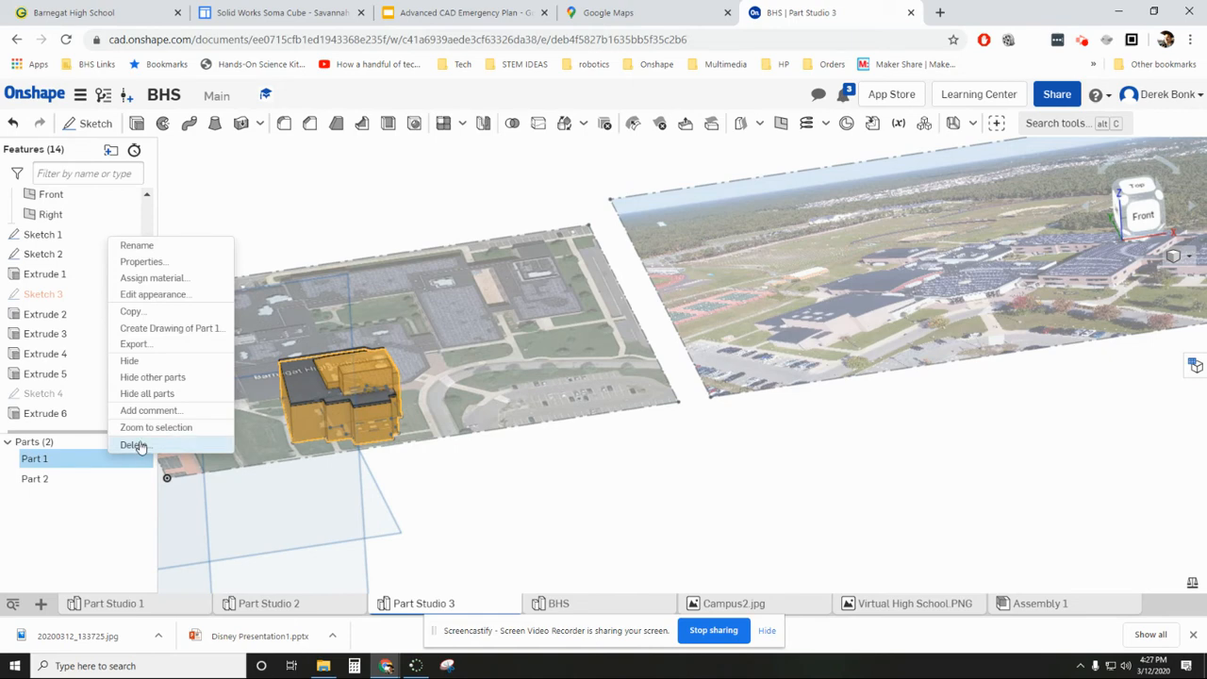
click(146, 295)
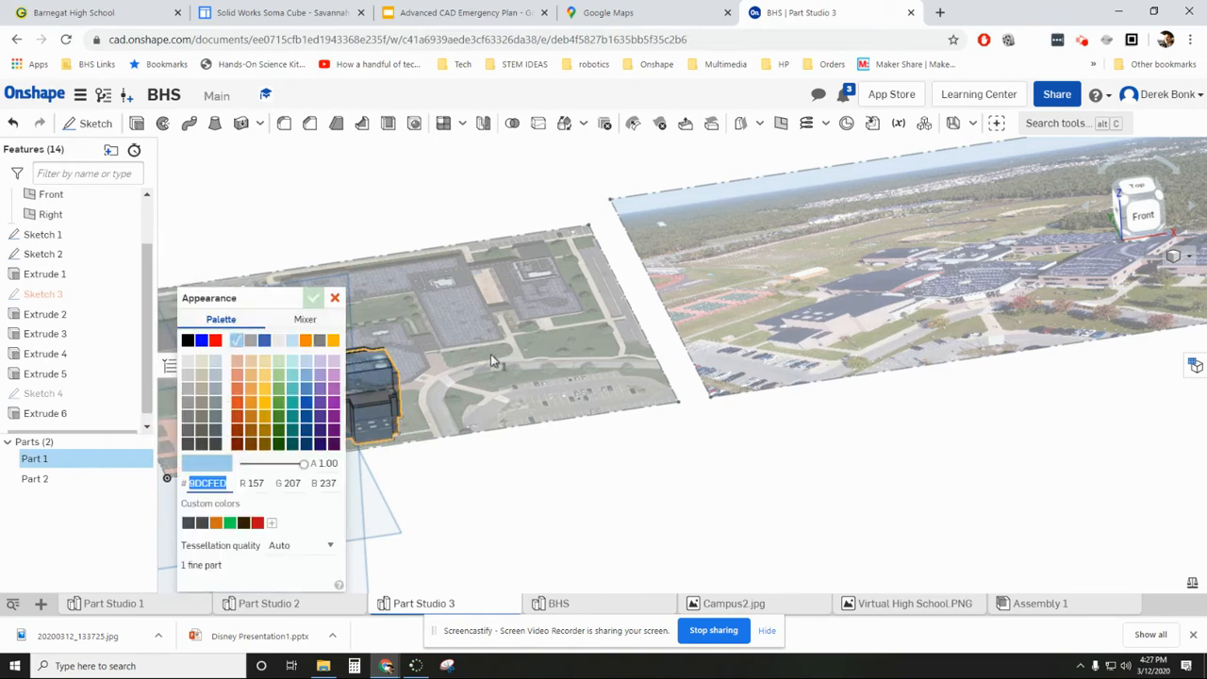
click(200, 369)
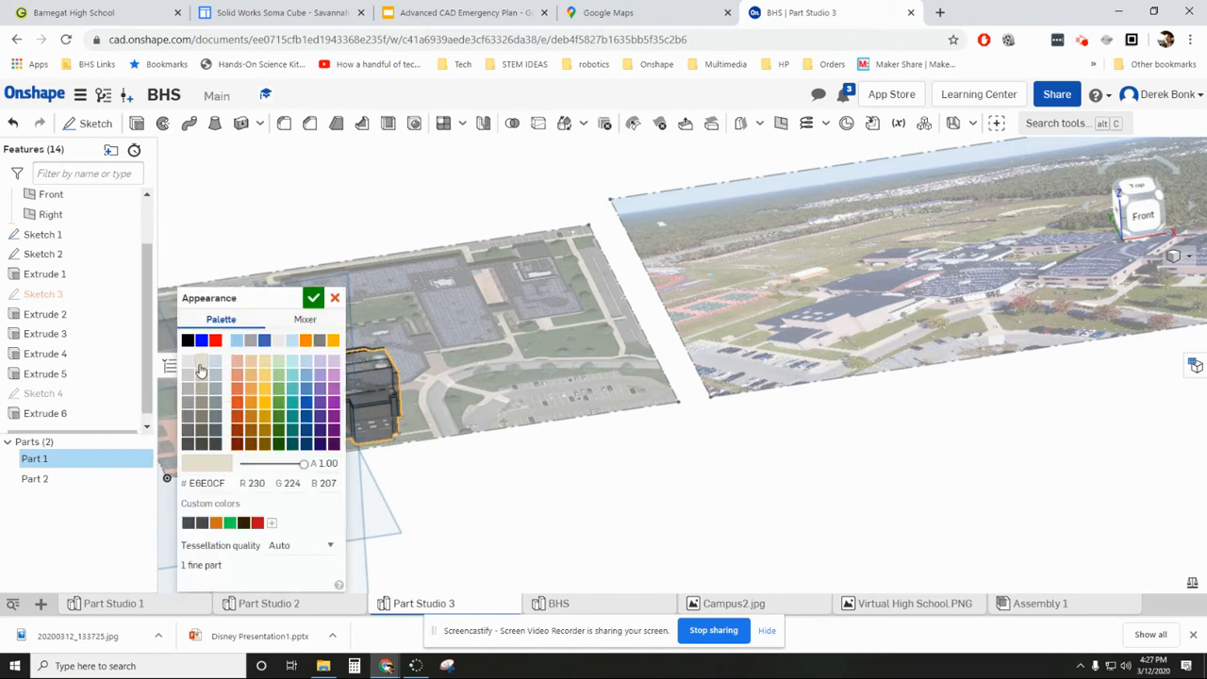
click(313, 298)
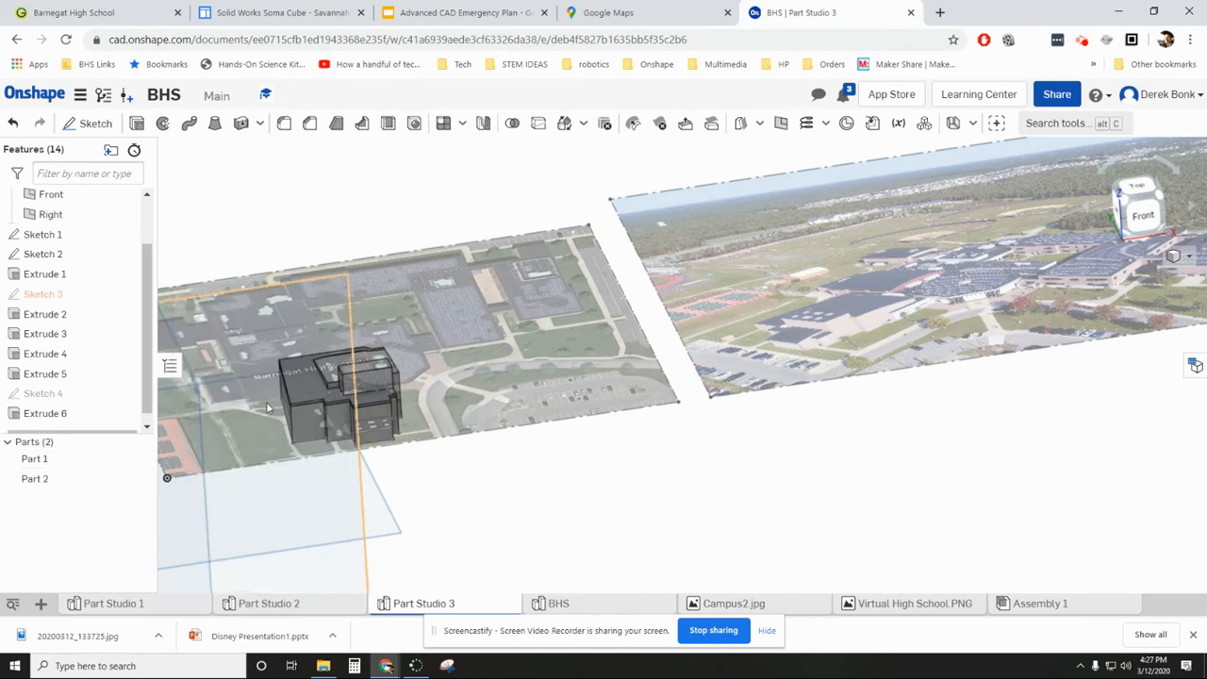
- Set the appearance of Part 2, the thin roof slab, to the darkest blue-grey palette colour
right_click(99, 479)
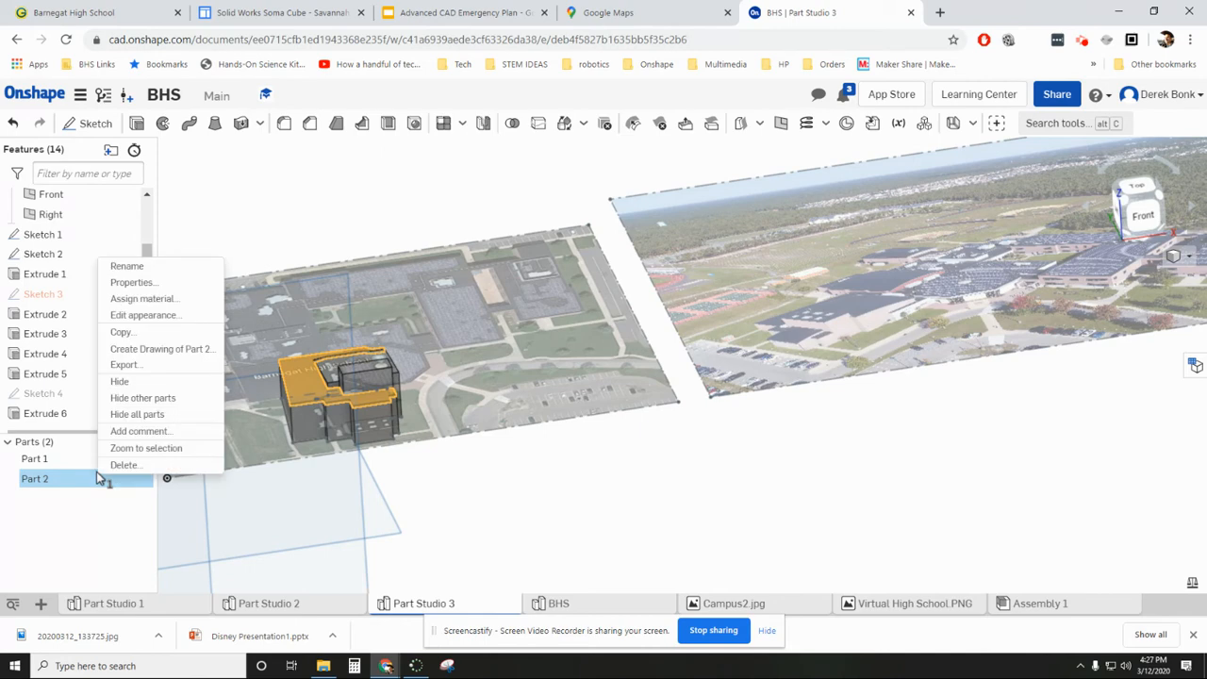
click(142, 315)
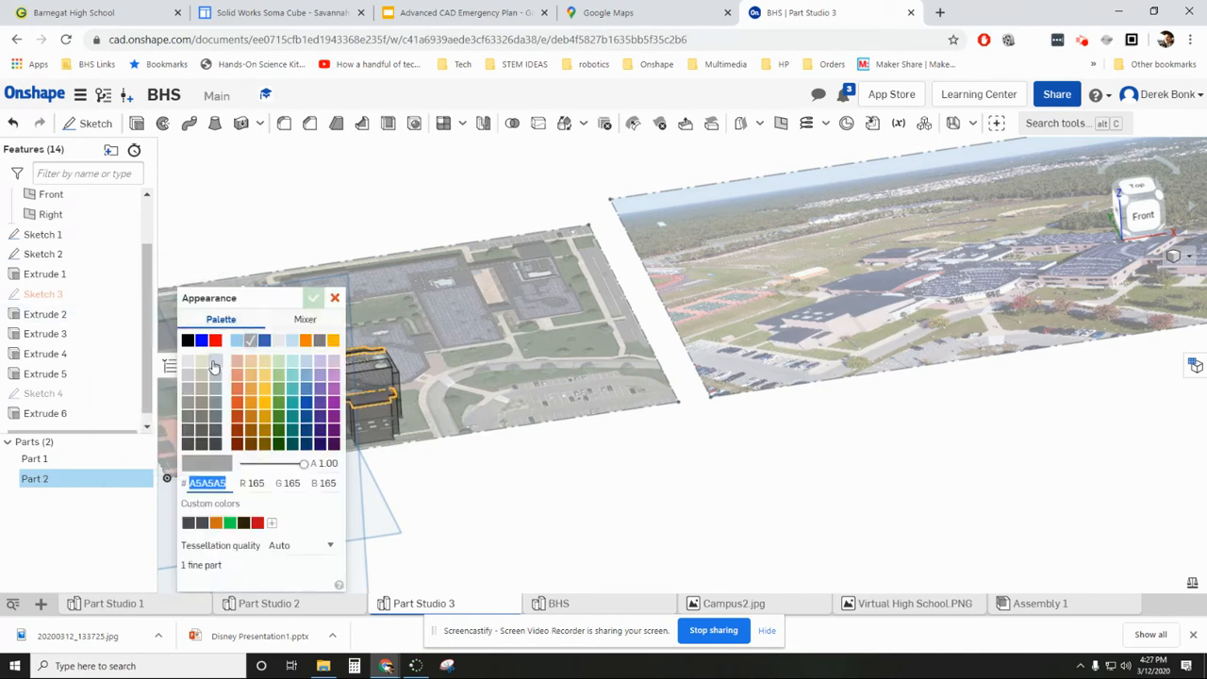
click(215, 443)
click(313, 299)
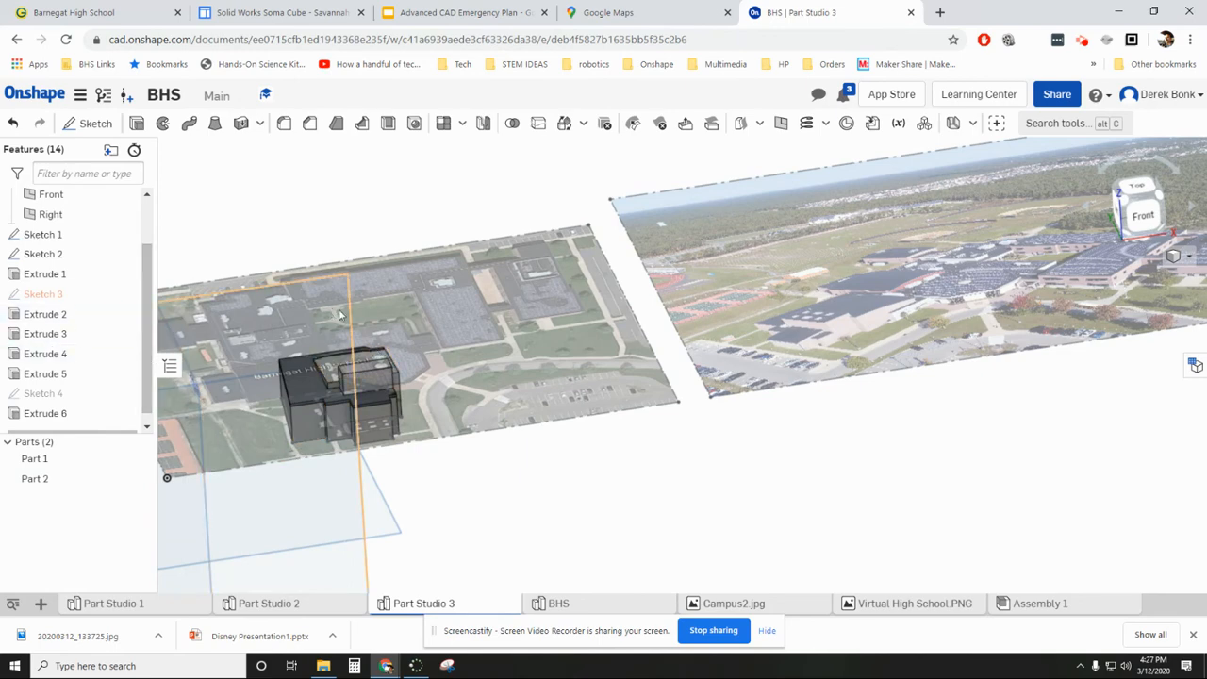
- Hide the reference images in Sketch 1 and the footprint in Sketch 2, and inspect the coloured building
click(132, 235)
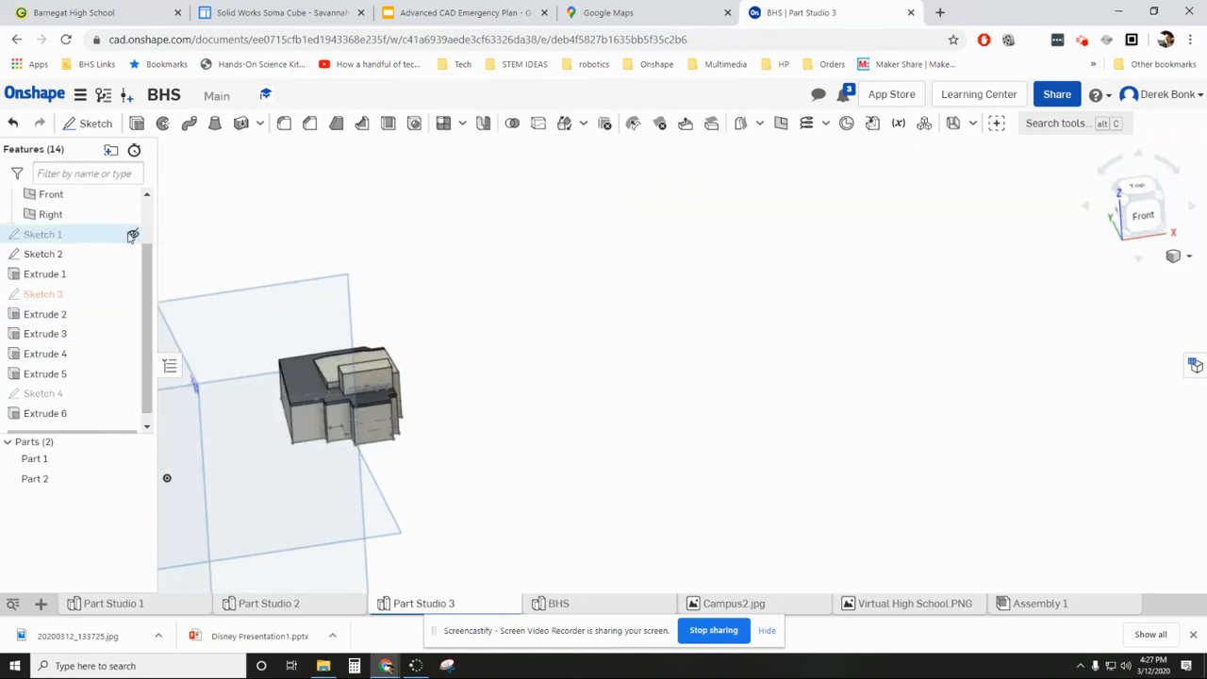
right_drag(261, 318, 200, 319)
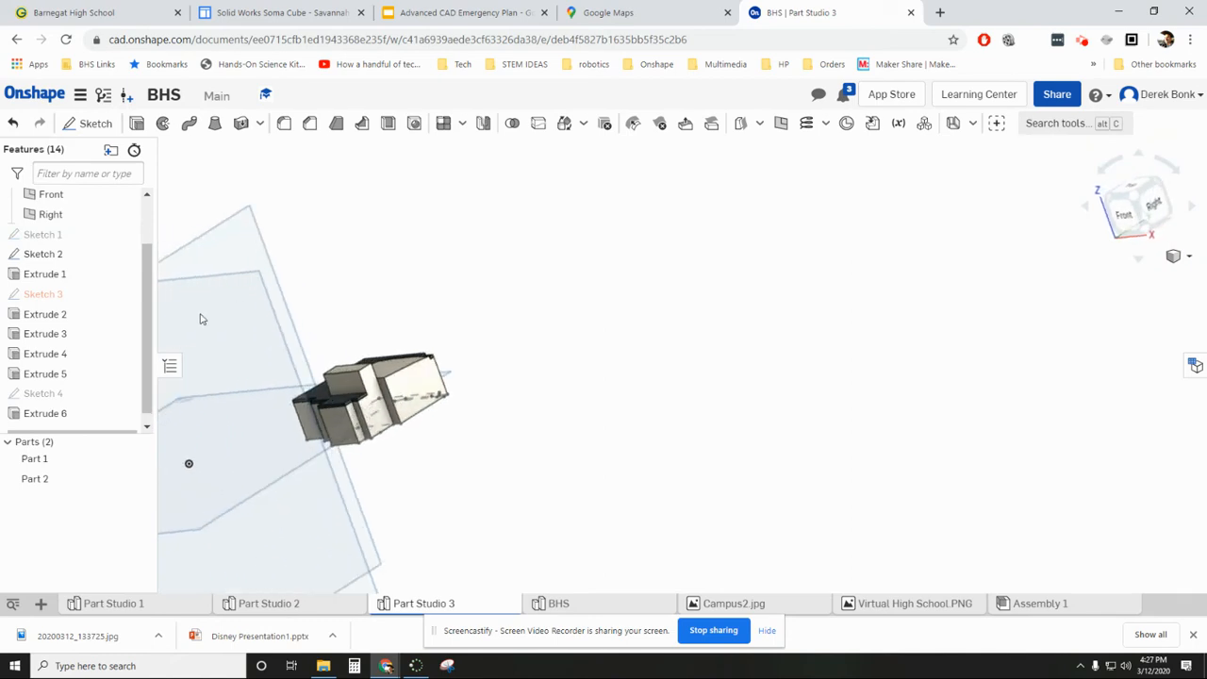
click(132, 253)
mouse_move(450, 326)
right_down()
mouse_move(490, 310)
mouse_move(487, 291)
mouse_move(431, 320)
mouse_move(447, 374)
mouse_move(421, 310)
mouse_move(388, 331)
mouse_move(398, 353)
mouse_move(393, 342)
mouse_move(417, 331)
mouse_move(466, 331)
mouse_move(439, 353)
mouse_move(397, 343)
mouse_move(453, 324)
right_up()
middle_drag(456, 324, 719, 347)
scroll(685, 365, up, 3)
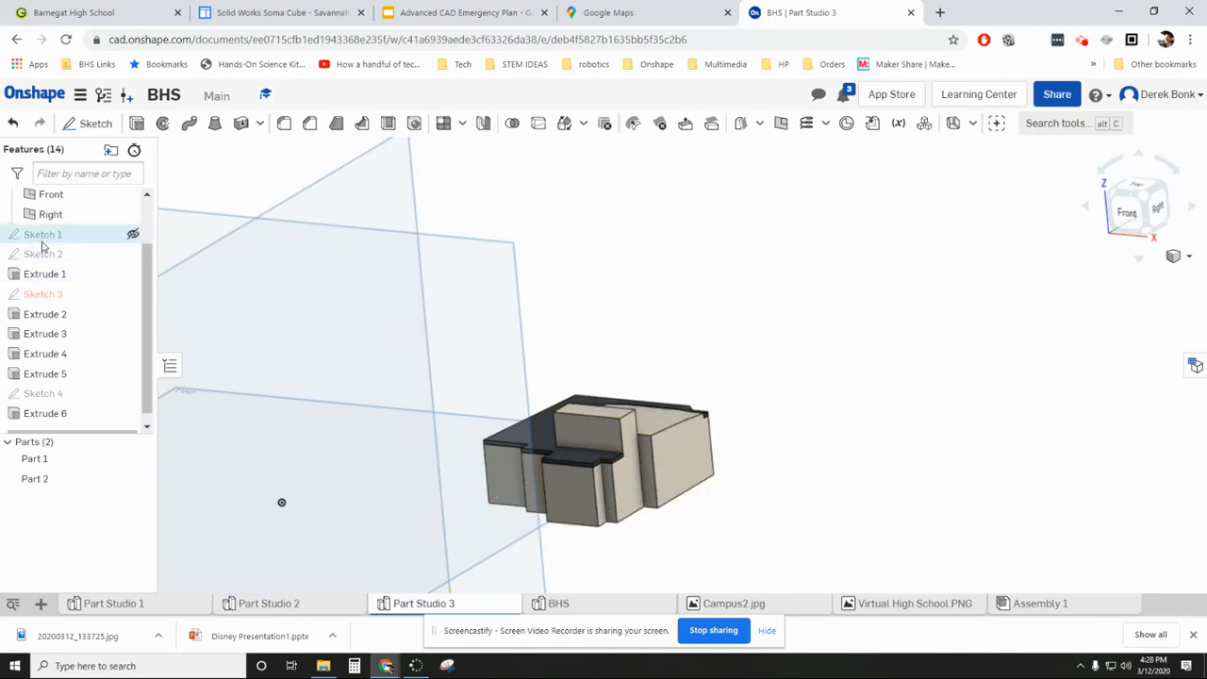
- Show the reference images of Sketch 1 again and view the building in place on the satellite image
click(132, 234)
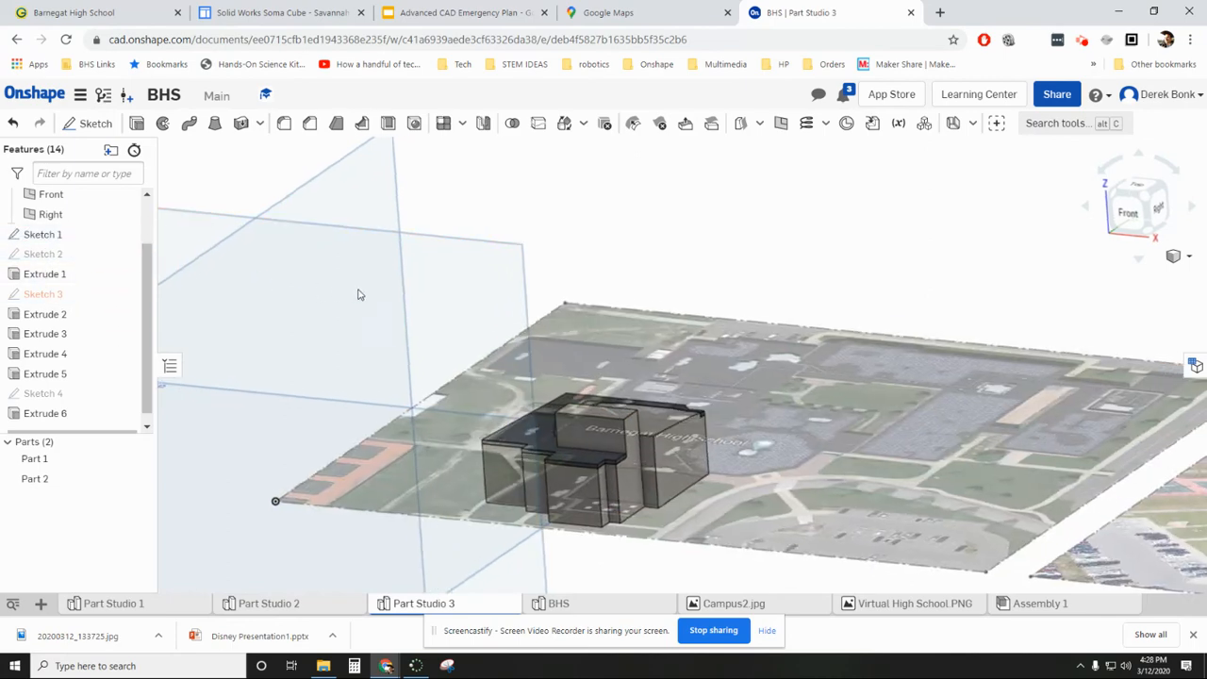
right_drag(359, 307, 353, 314)
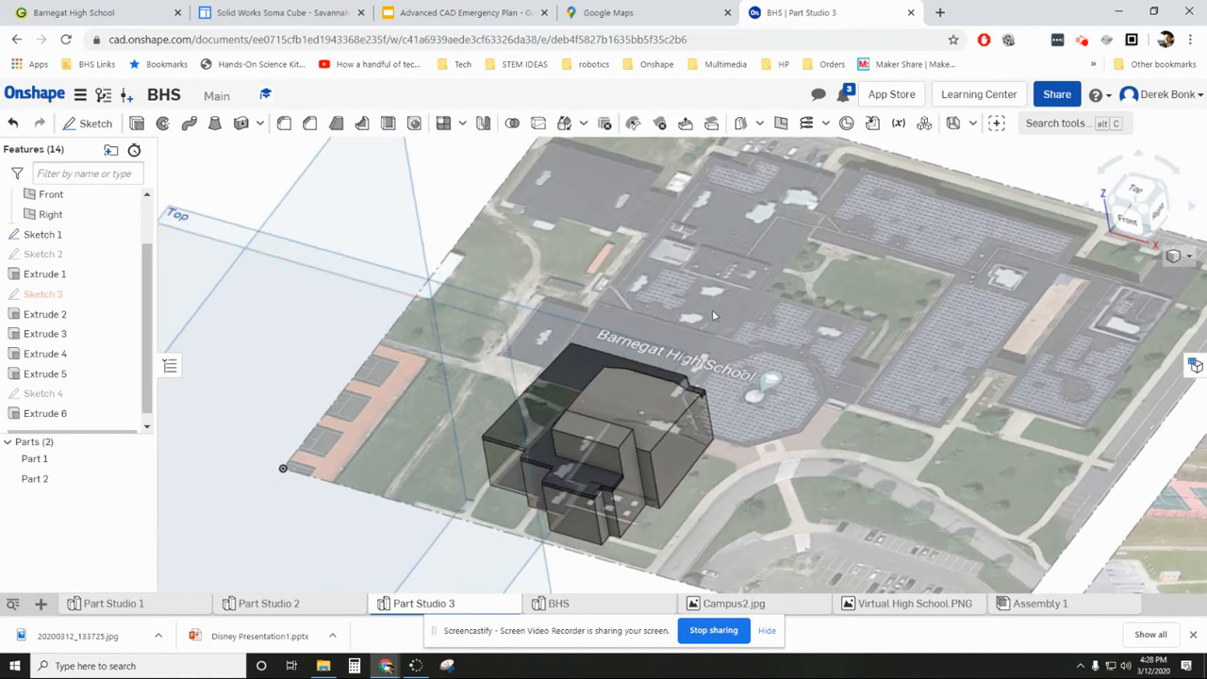
scroll(401, 424, down, 5)
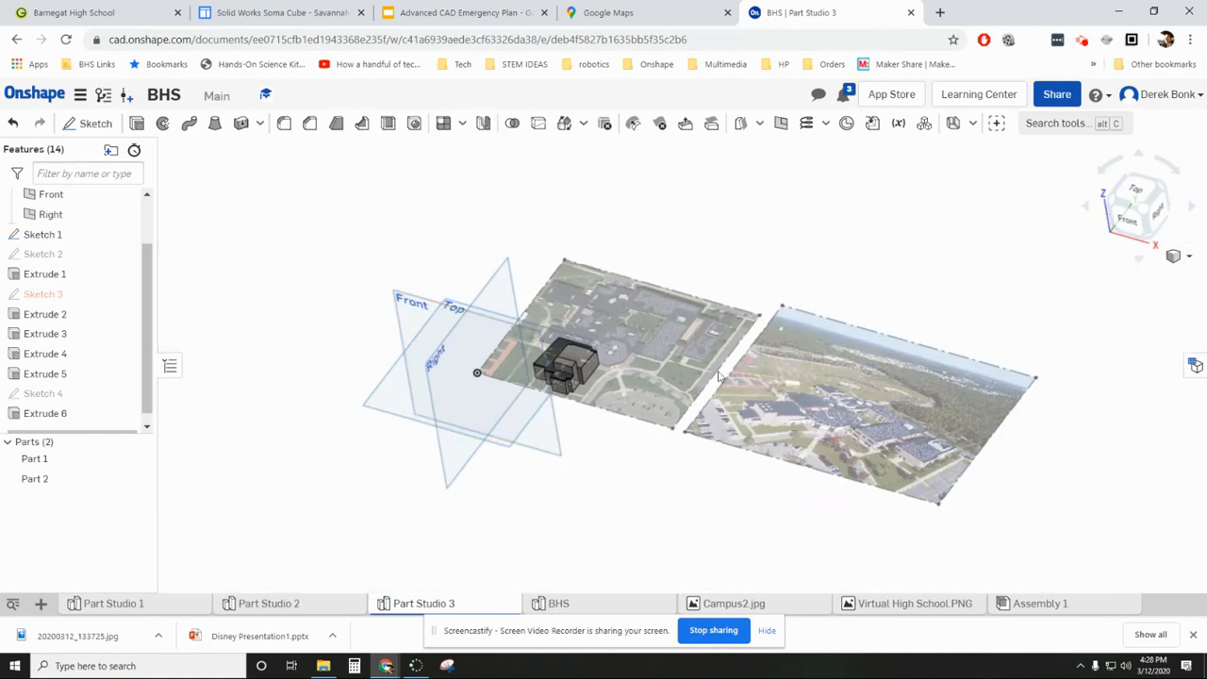
- Examine the walls, windows and roofs of the school buildings in the aerial reference photo
scroll(900, 467, up, 2)
scroll(896, 460, up, 3)
scroll(754, 391, up, 4)
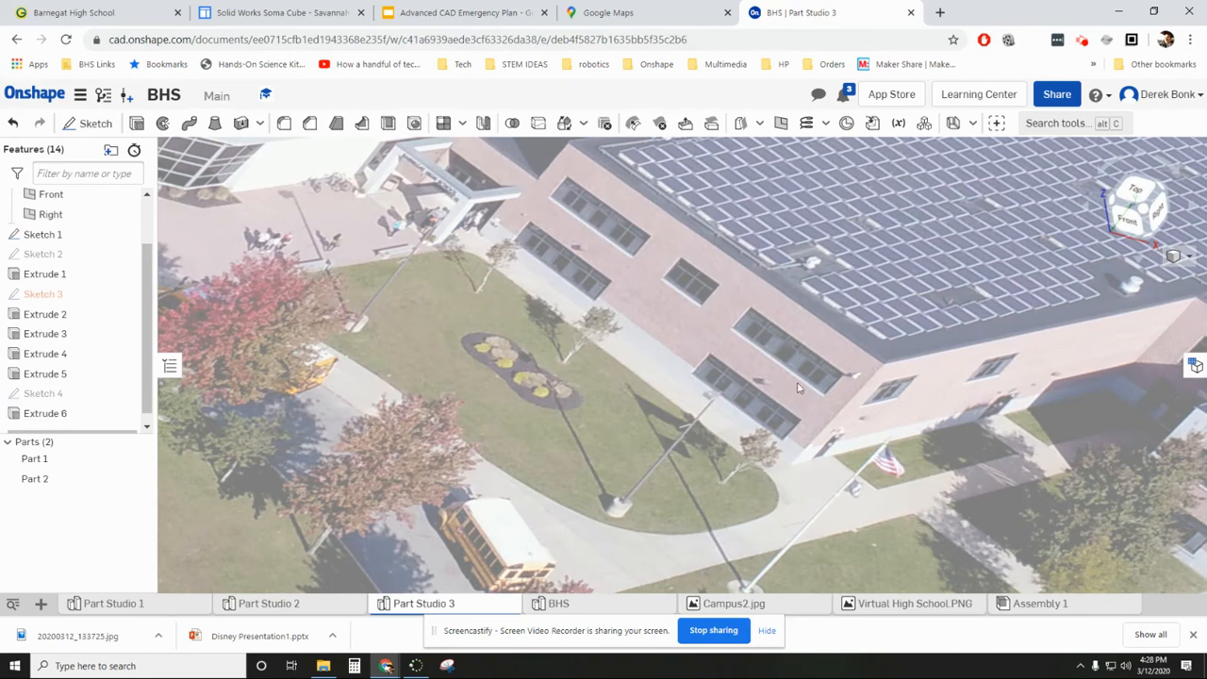
scroll(770, 413, down, 6)
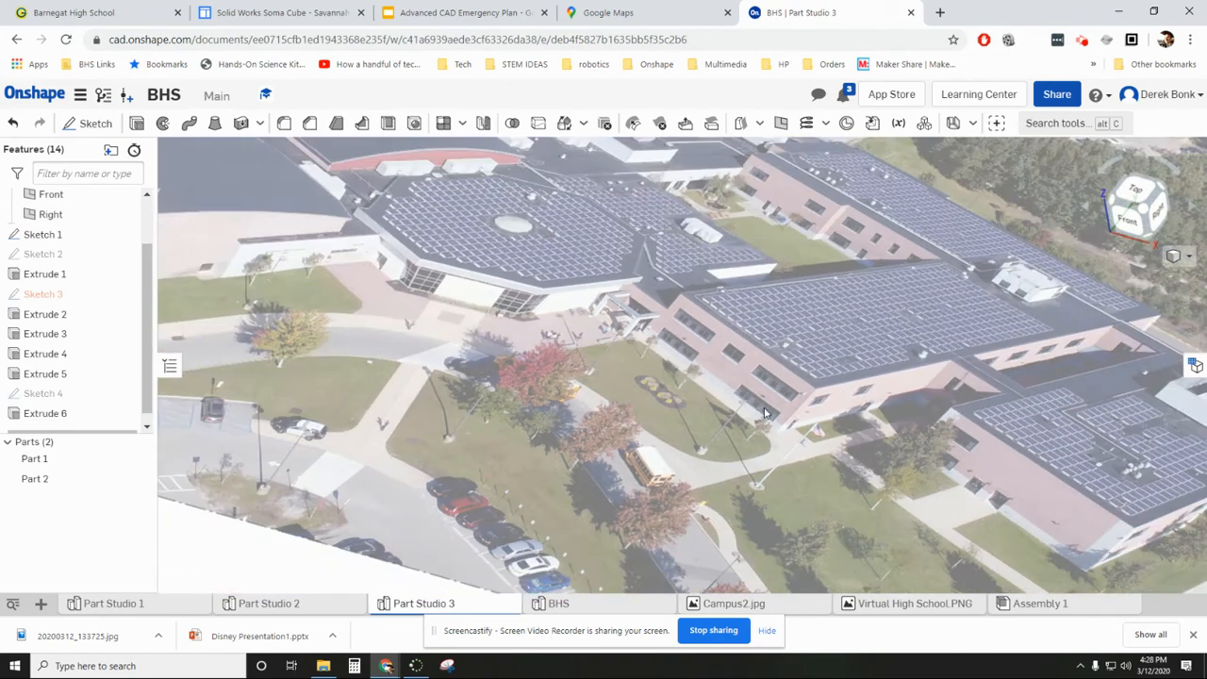
scroll(751, 394, up, 3)
scroll(752, 394, up, 2)
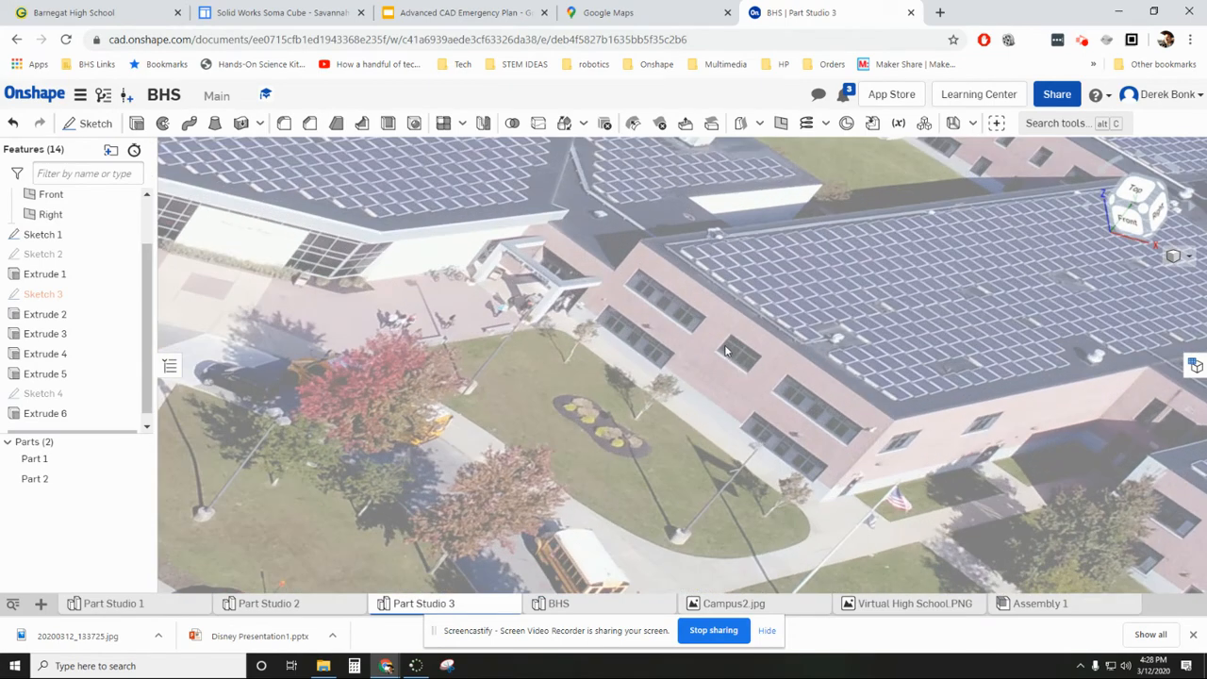
scroll(820, 415, down, 2)
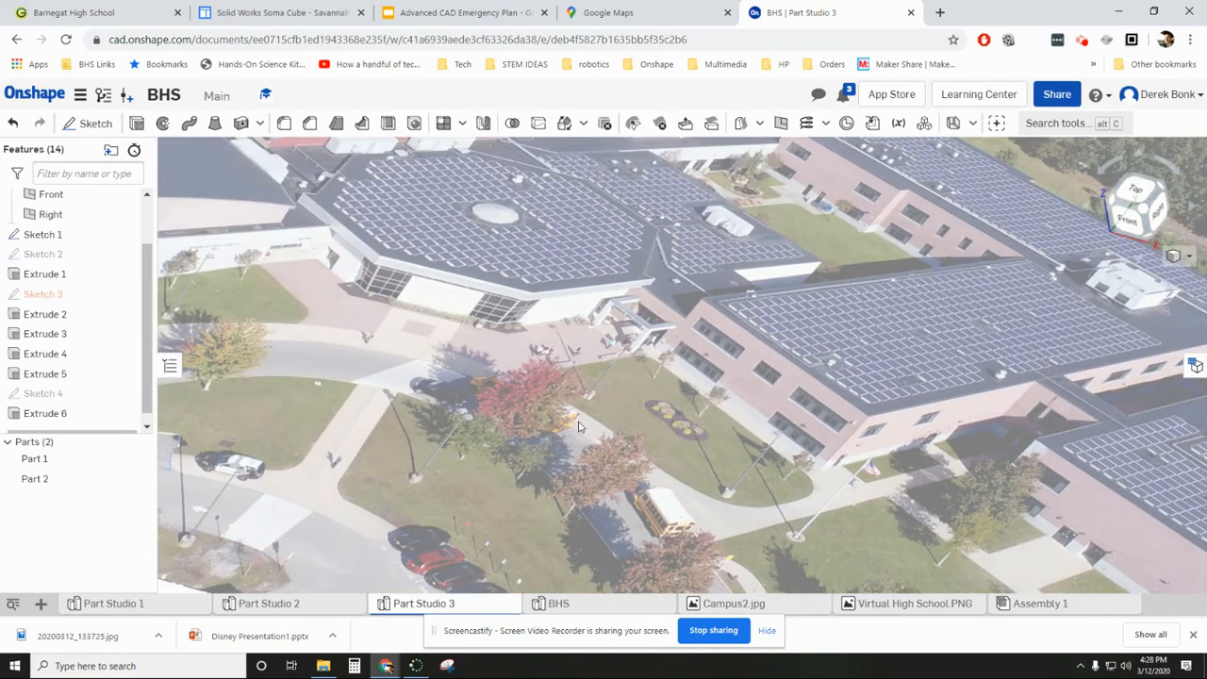
scroll(862, 497, down, 3)
scroll(550, 416, down, 5)
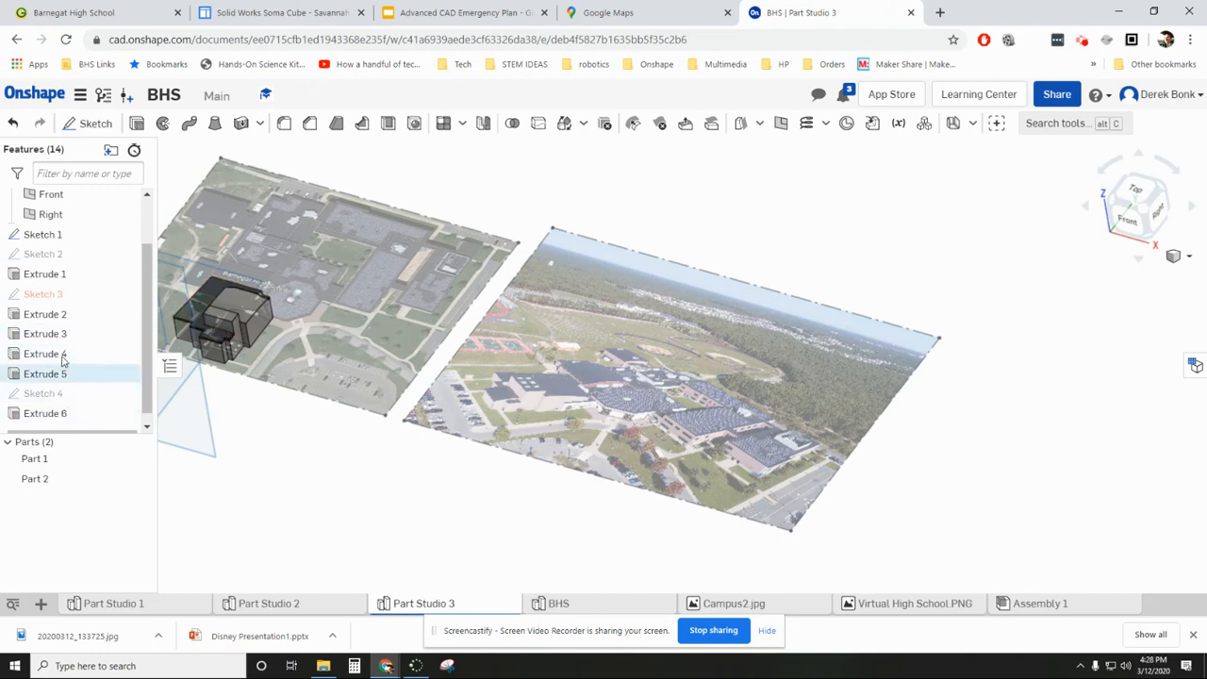
- Set the appearance of Part 1, the building walls, to the custom-mixed tan colour C5BCA2
click(58, 296)
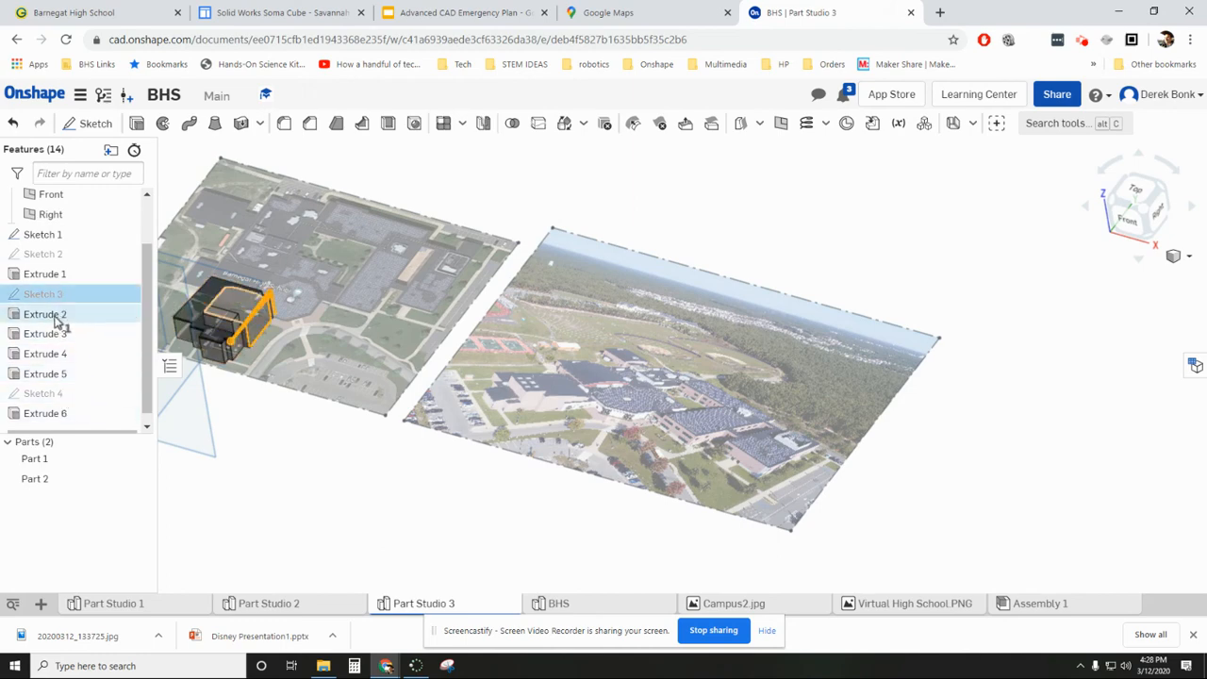
click(50, 459)
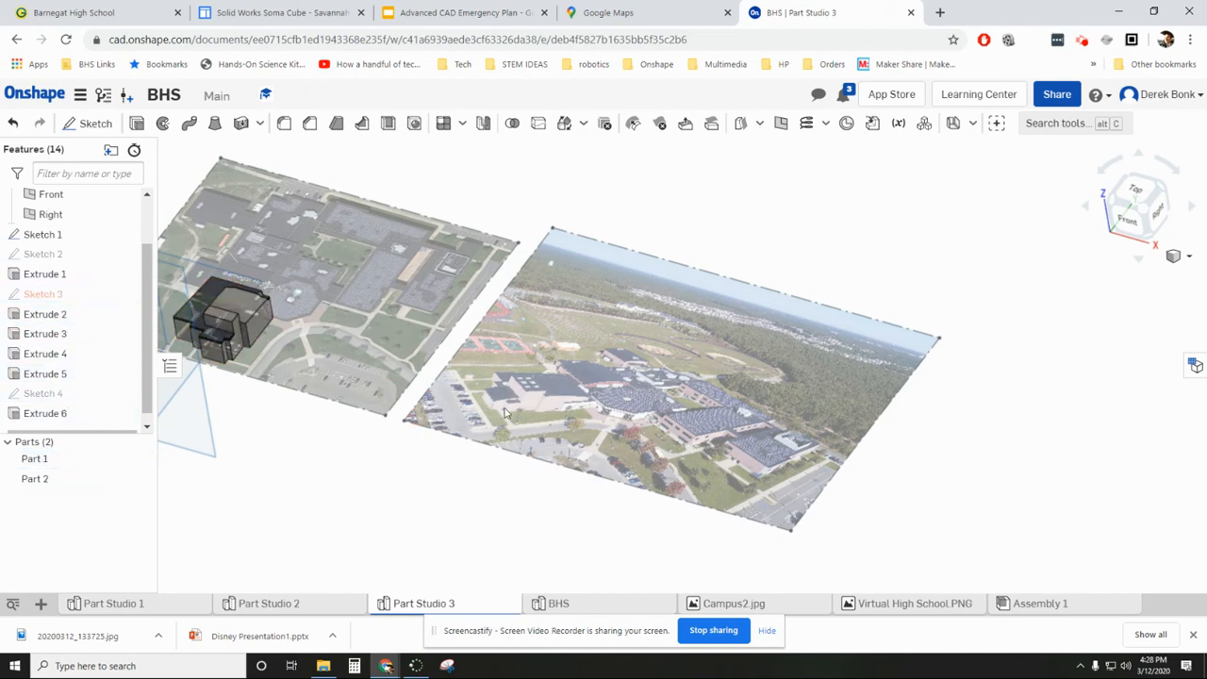
right_click(47, 470)
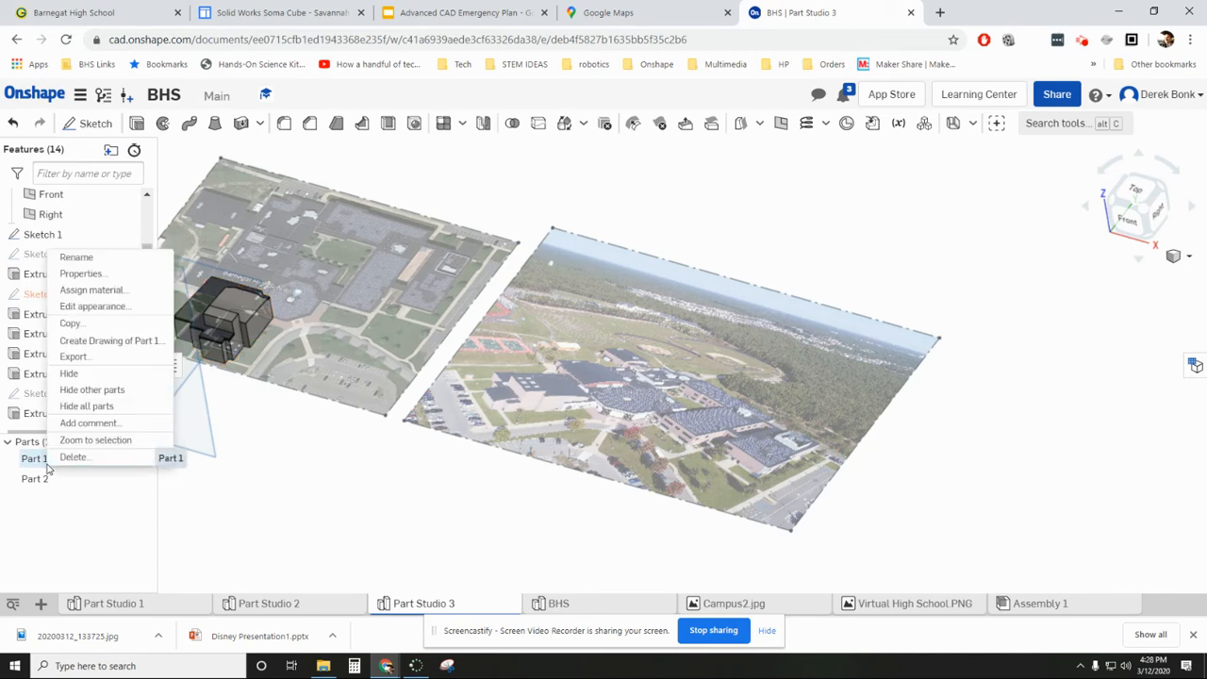
click(80, 307)
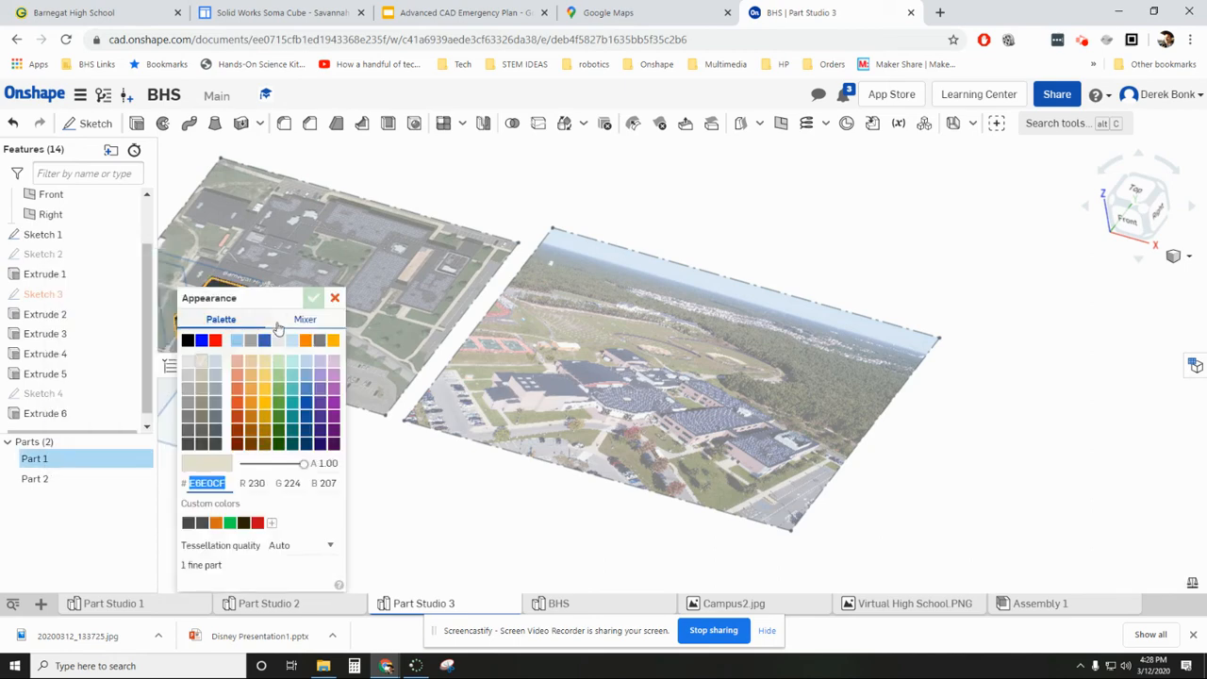
click(290, 321)
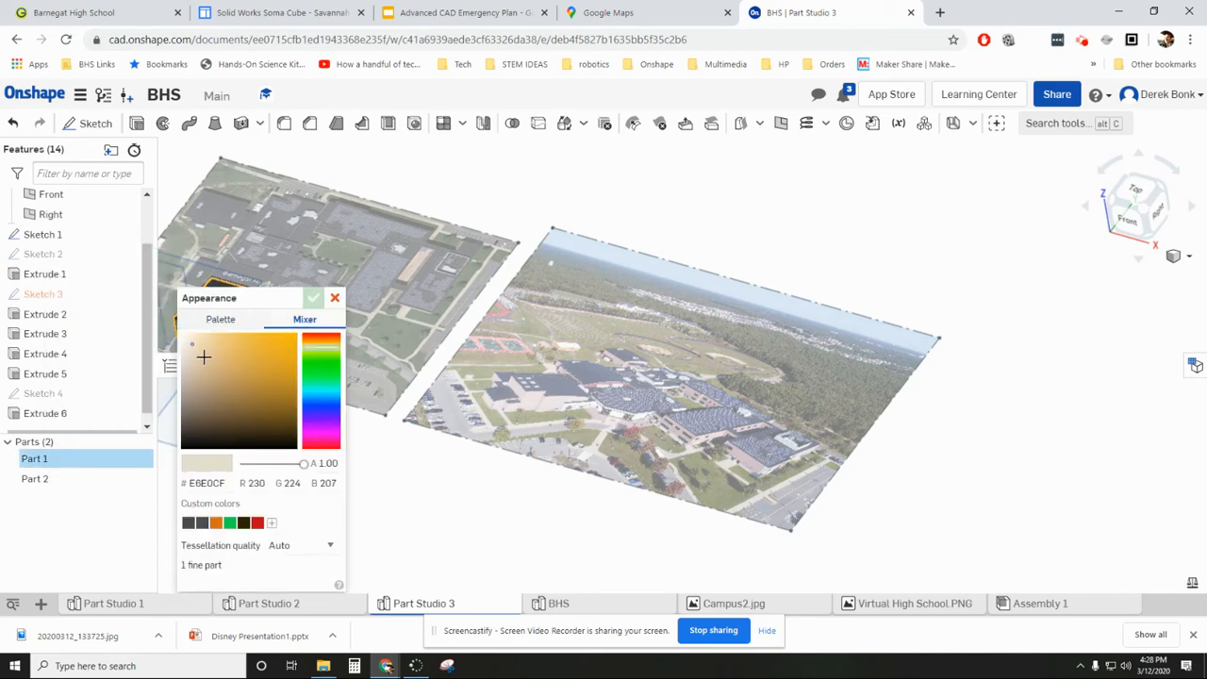
click(200, 378)
drag(193, 379, 192, 372)
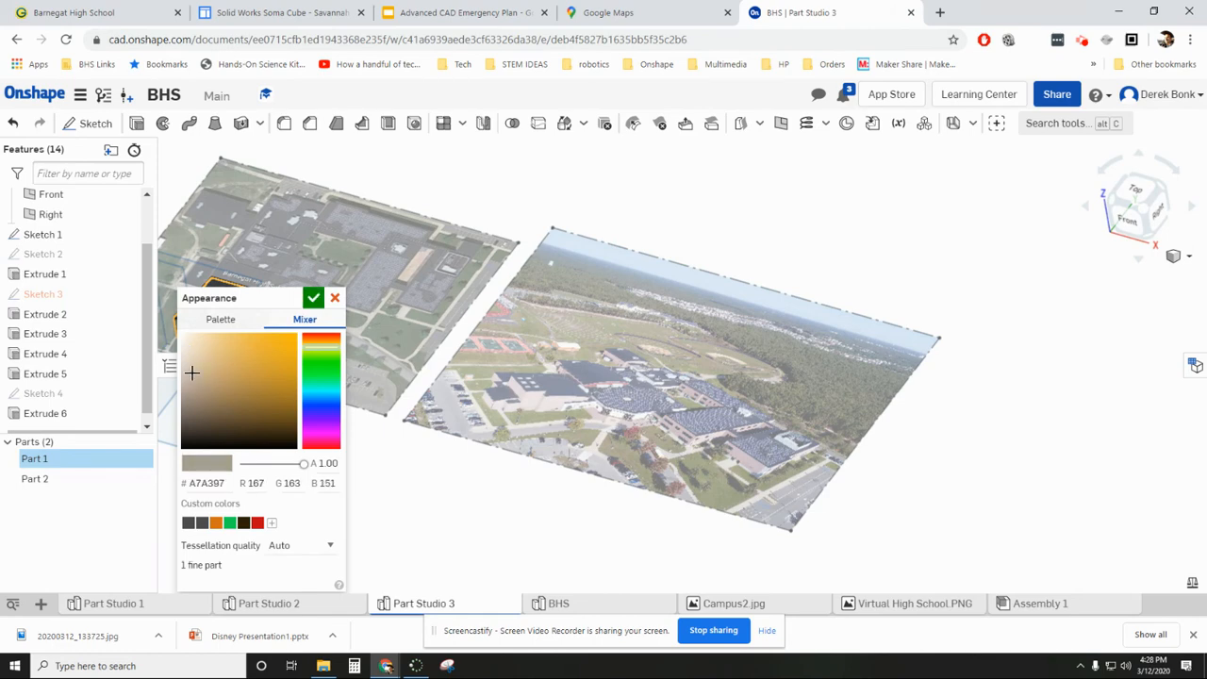
click(199, 357)
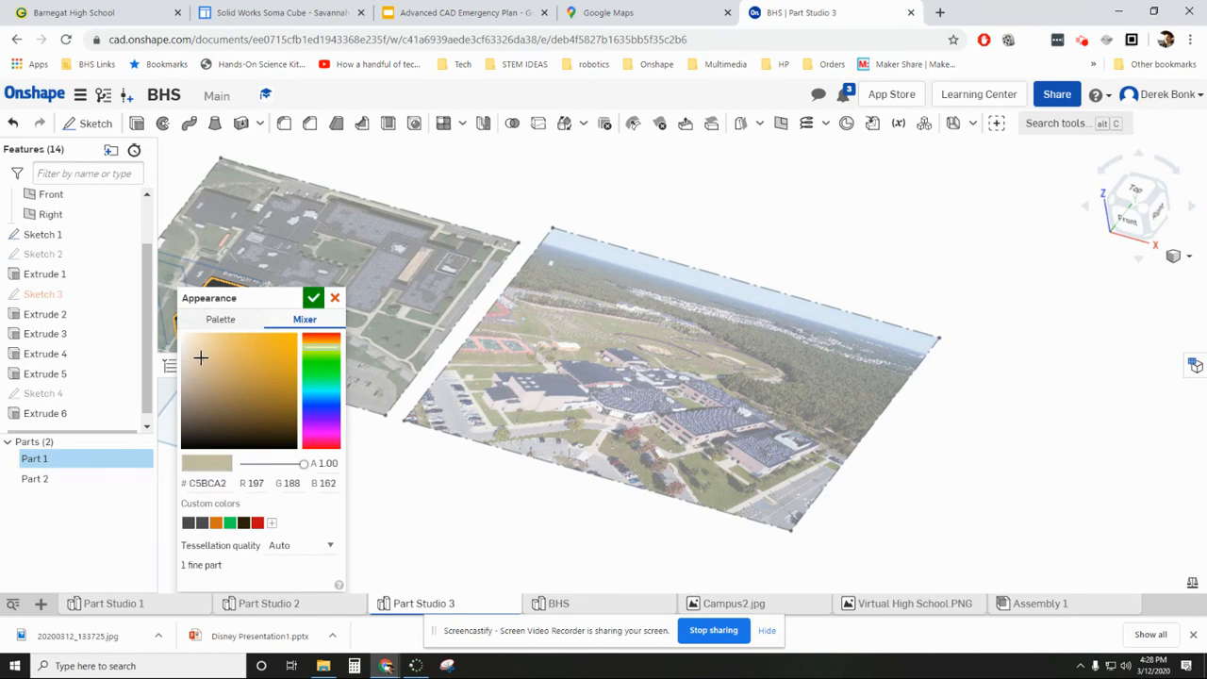
click(313, 298)
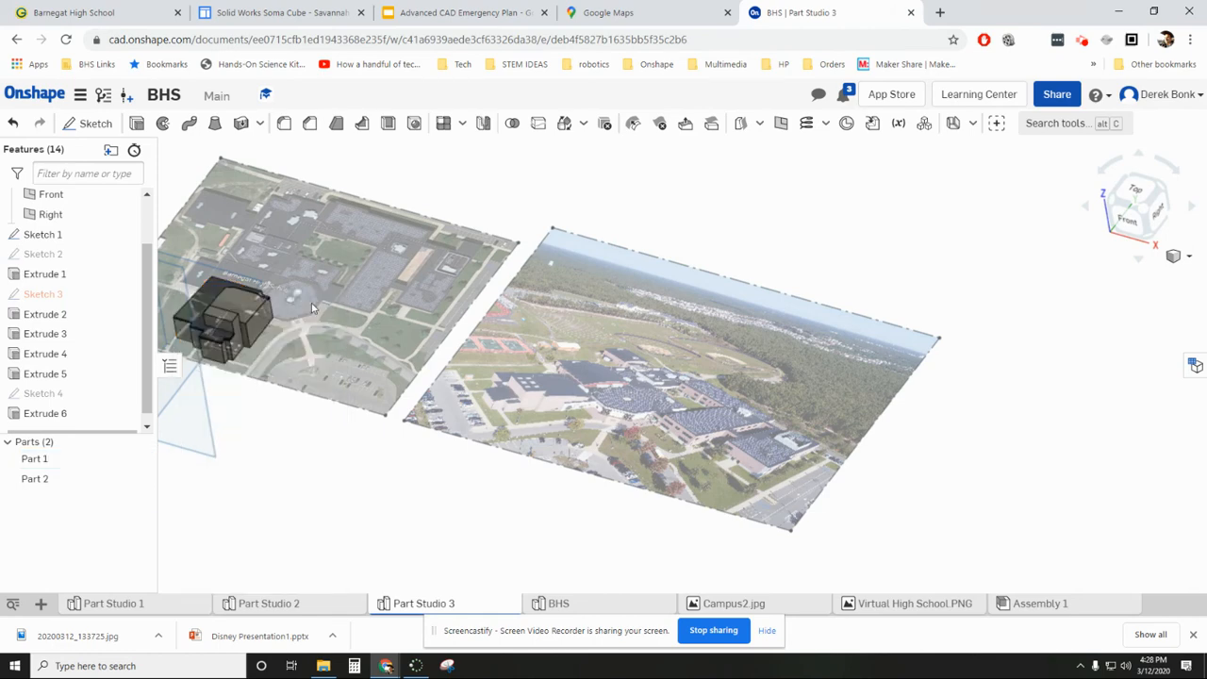
right_click(73, 466)
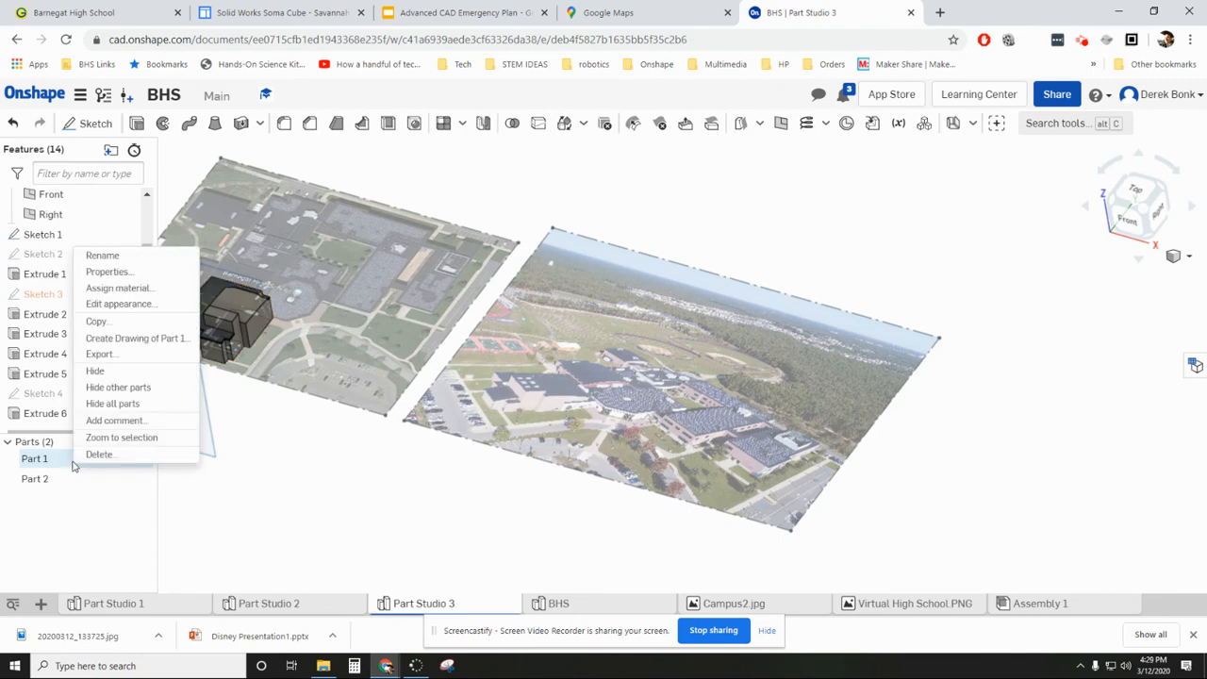
click(152, 290)
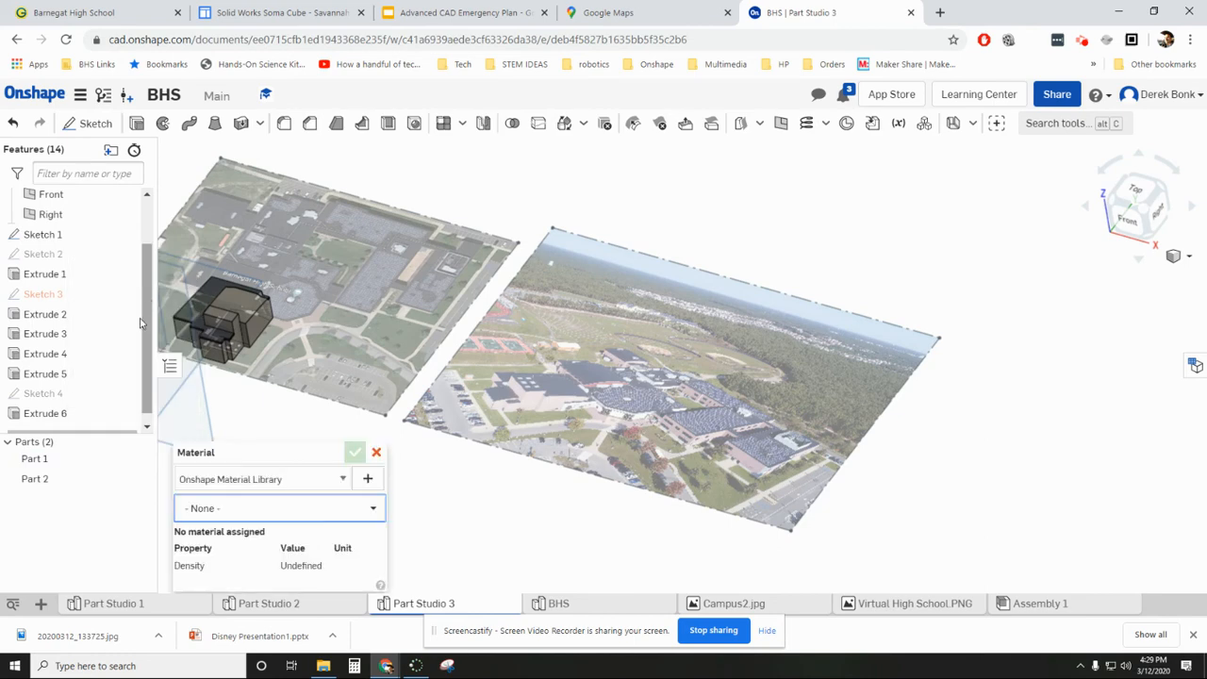
click(373, 454)
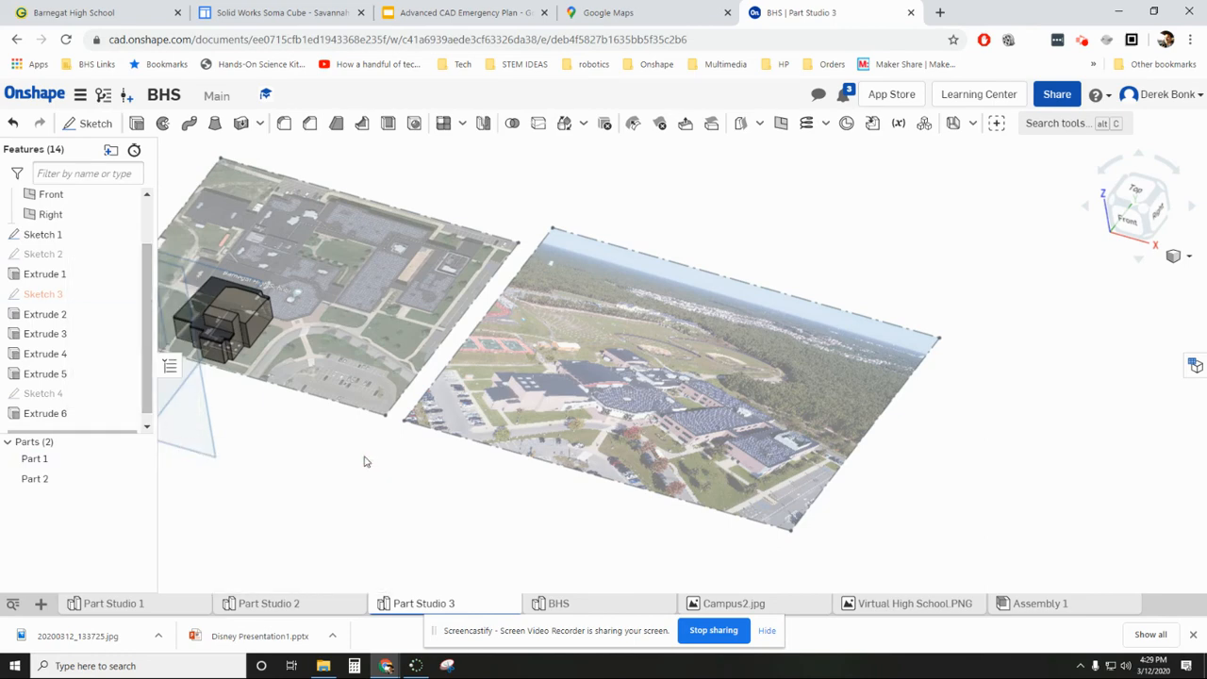
- Set the appearance of Part 1 to the light beige palette colour E6E0CF and save it as a custom colour
right_click(28, 462)
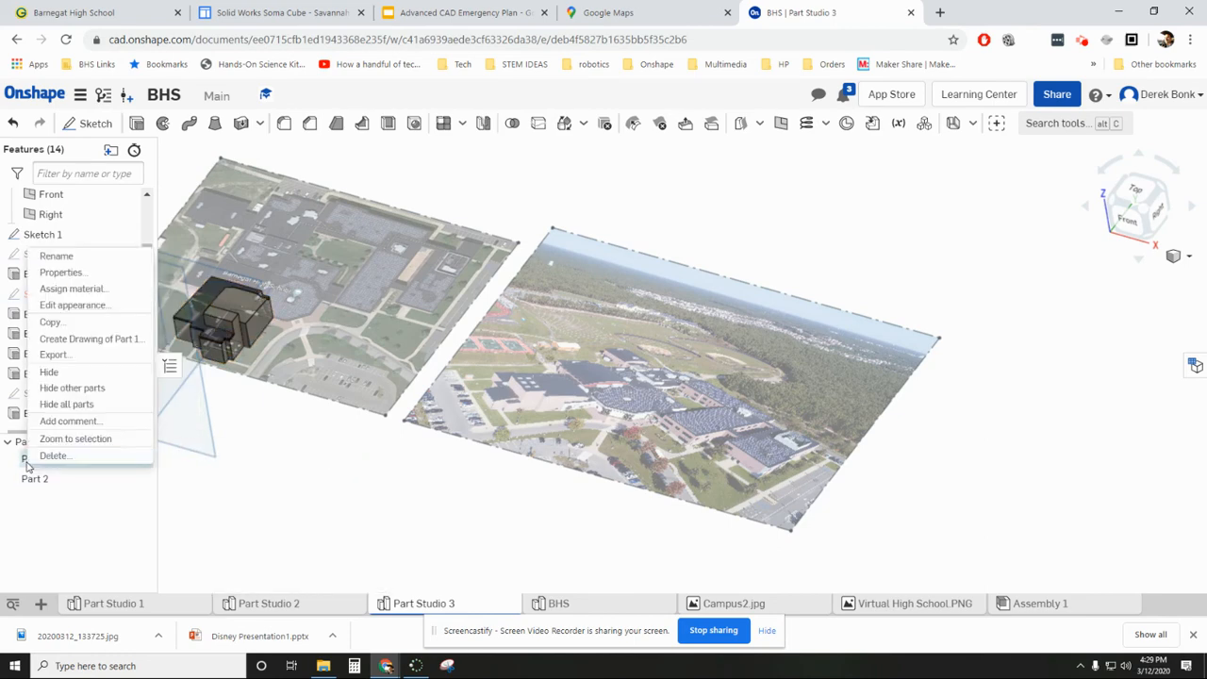
click(68, 305)
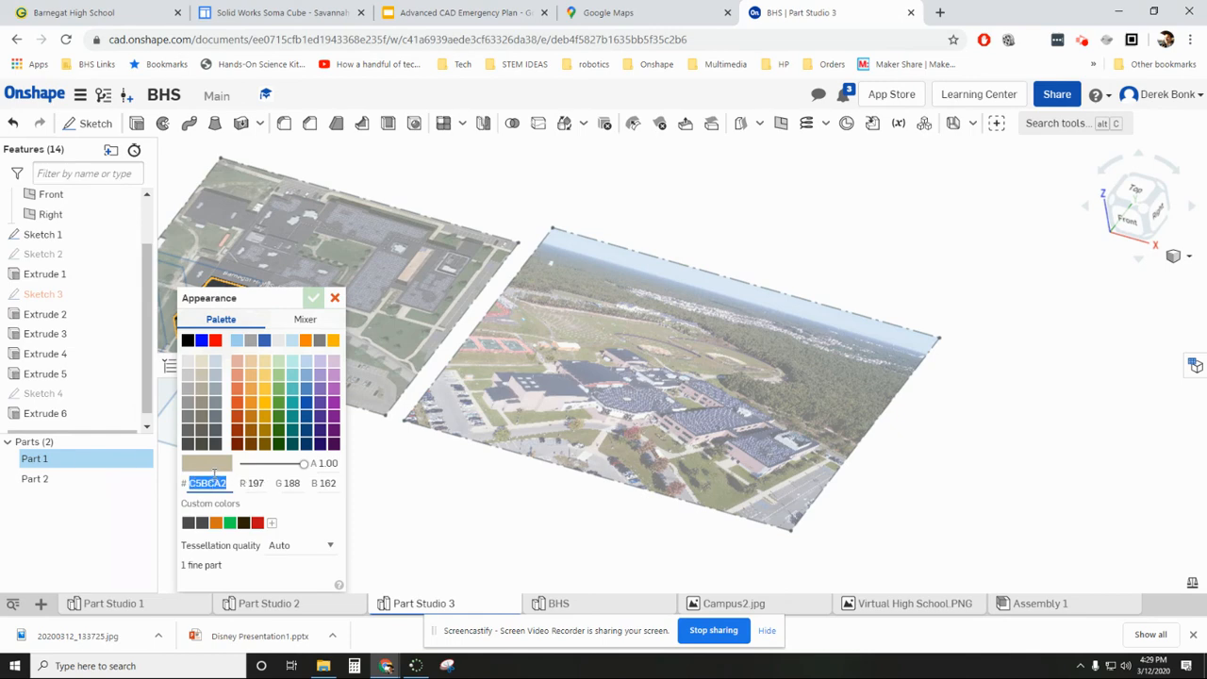
click(204, 364)
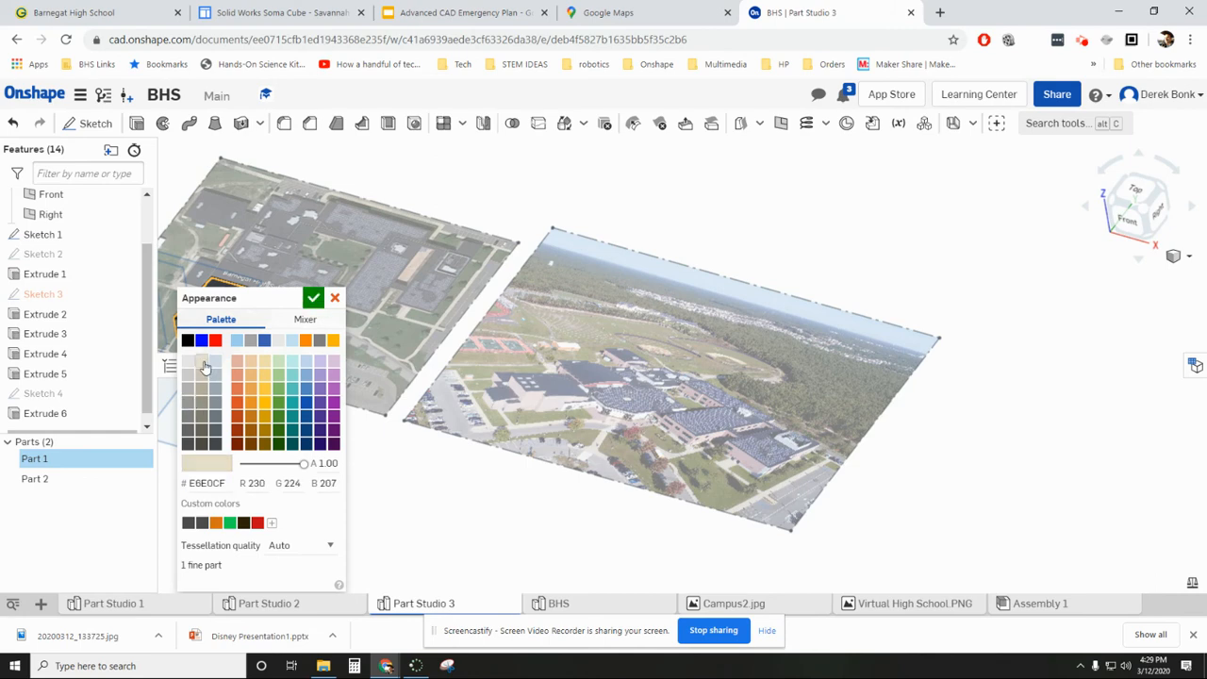
click(305, 319)
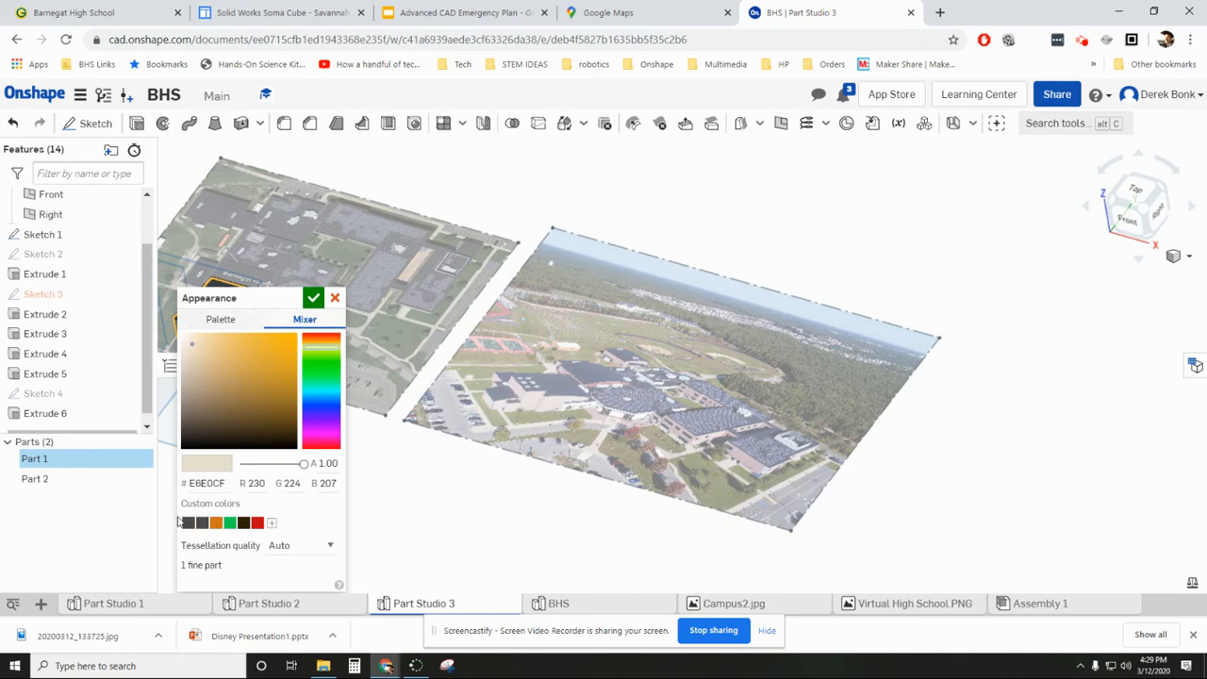
click(271, 525)
click(221, 319)
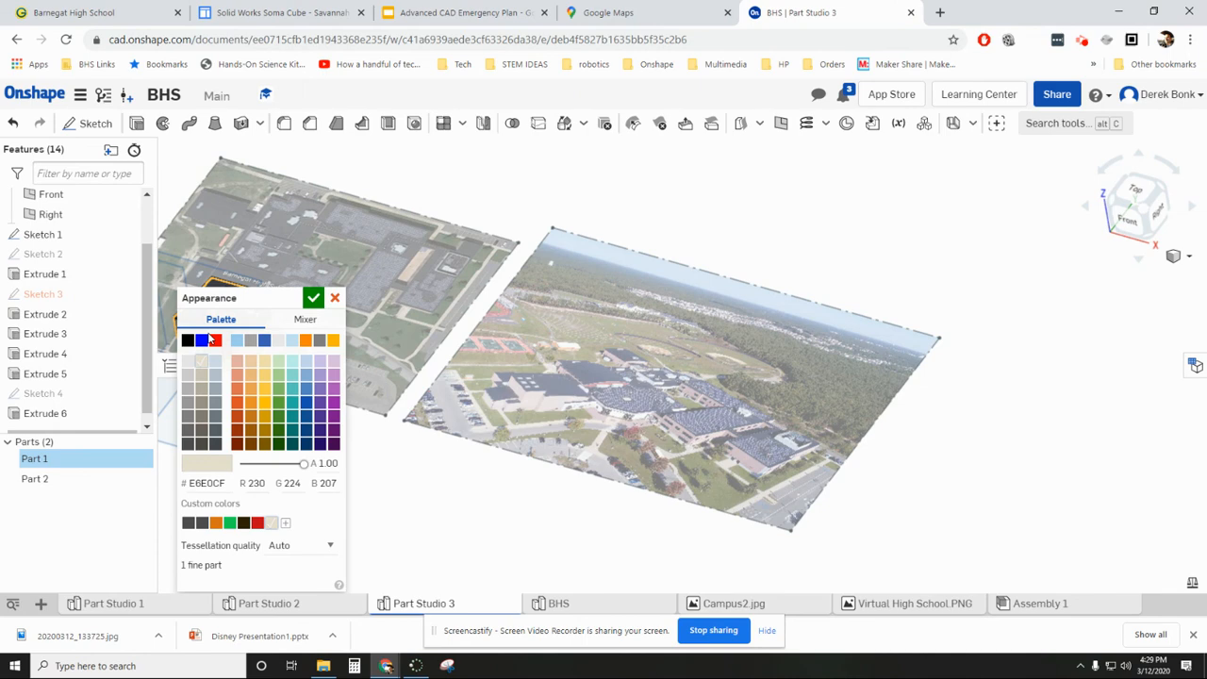
click(313, 298)
- Open the share settings of the BHS document and enter the recipient's e-mail address for individual sharing
scroll(642, 525, down, 3)
scroll(434, 526, down, 2)
scroll(497, 501, up, 4)
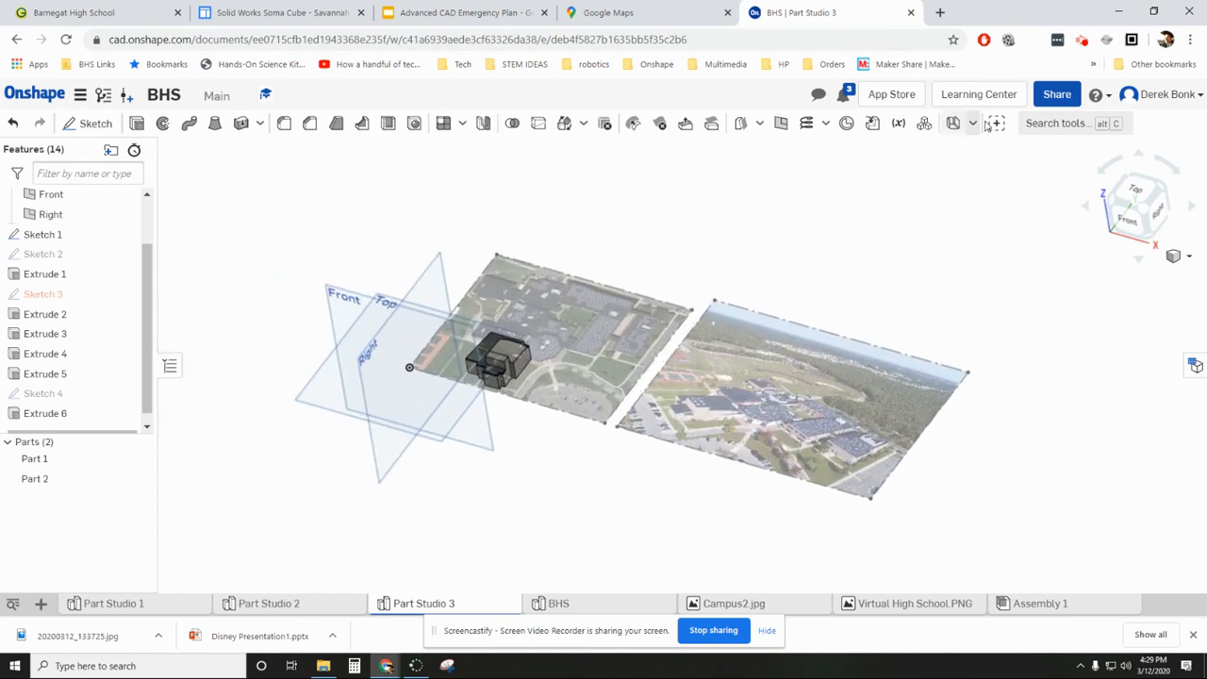
click(1057, 96)
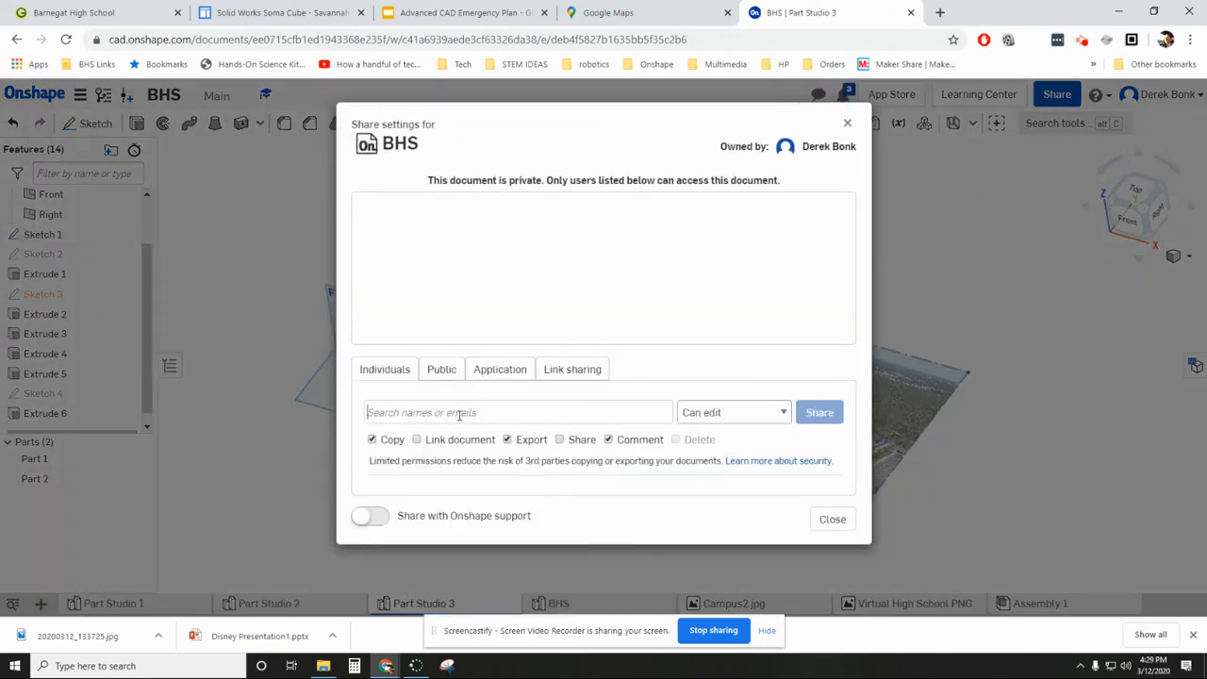
click(460, 412)
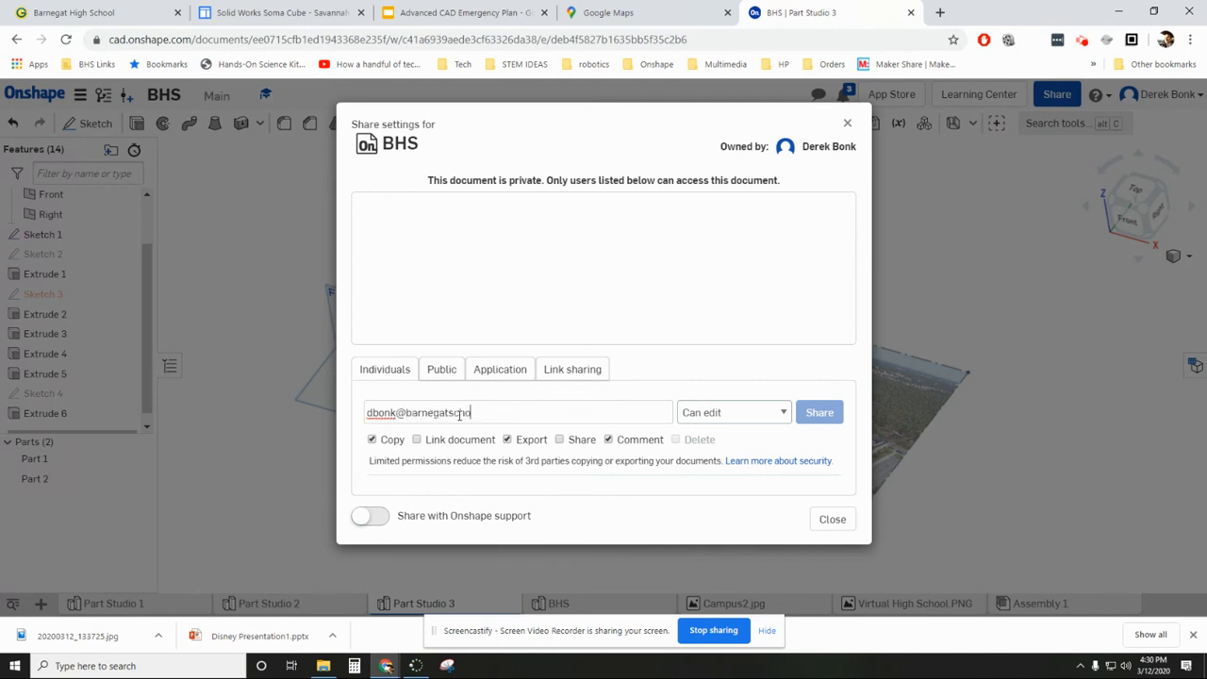
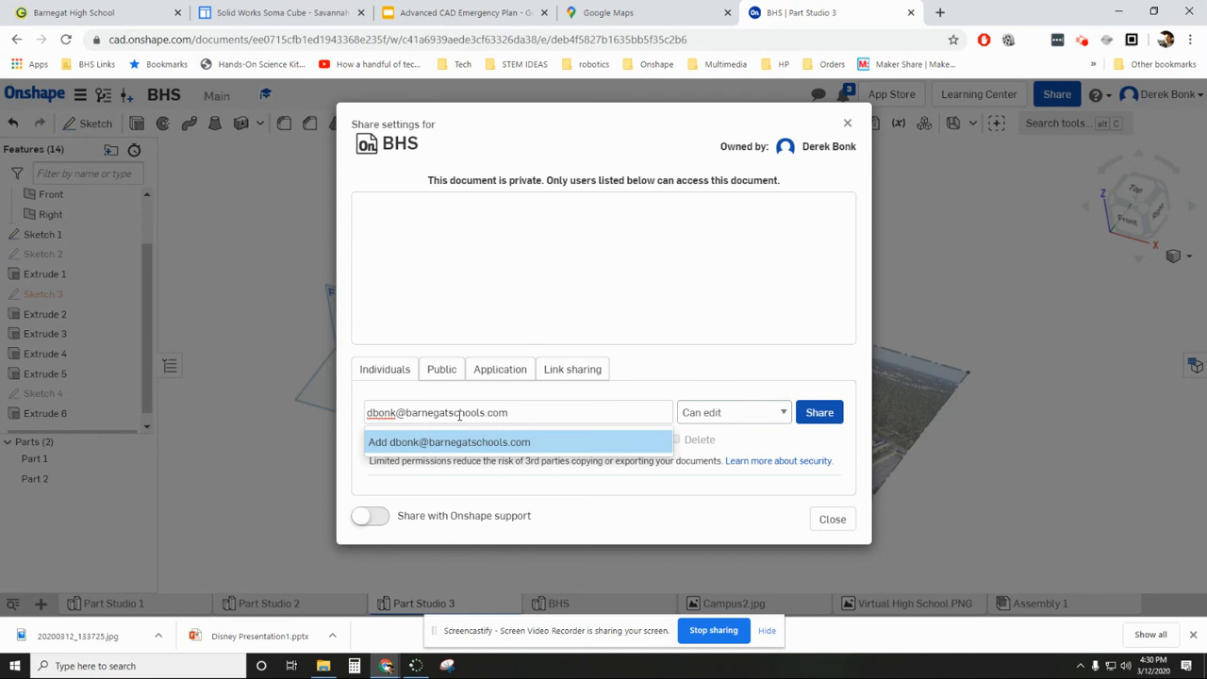